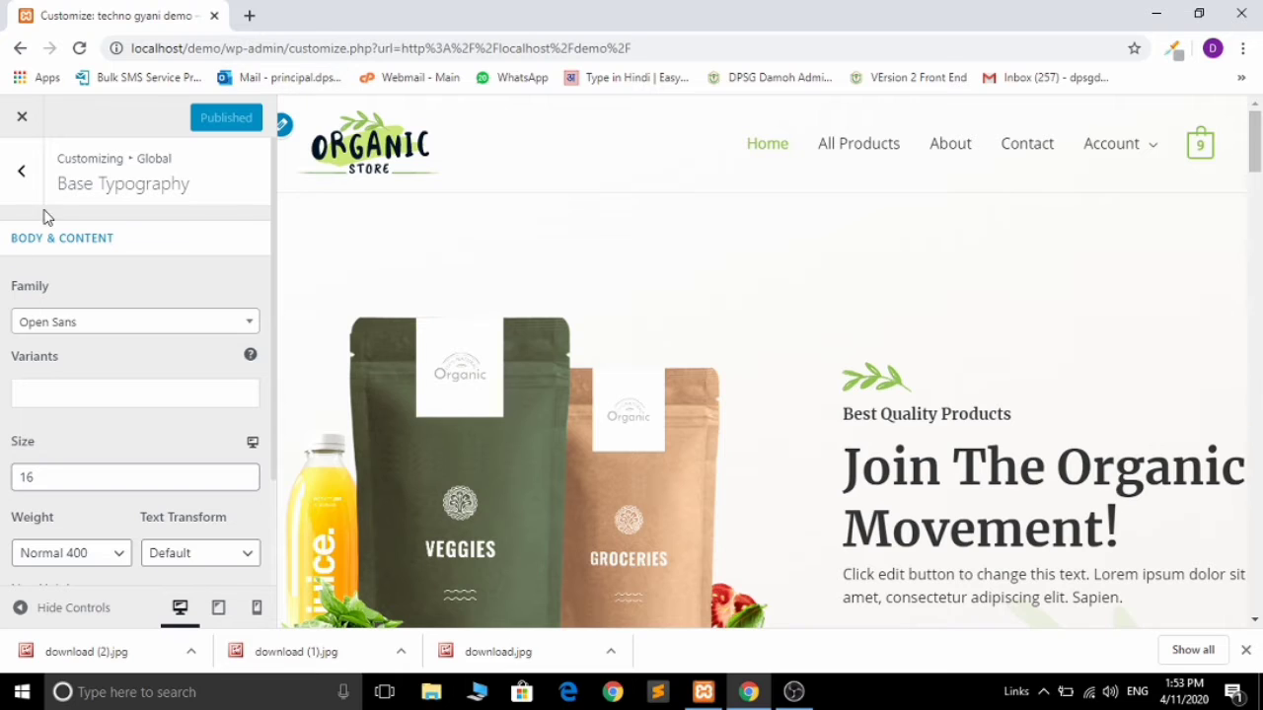
Step: Review the Headings typography settings and return to the typography list
click(22, 171)
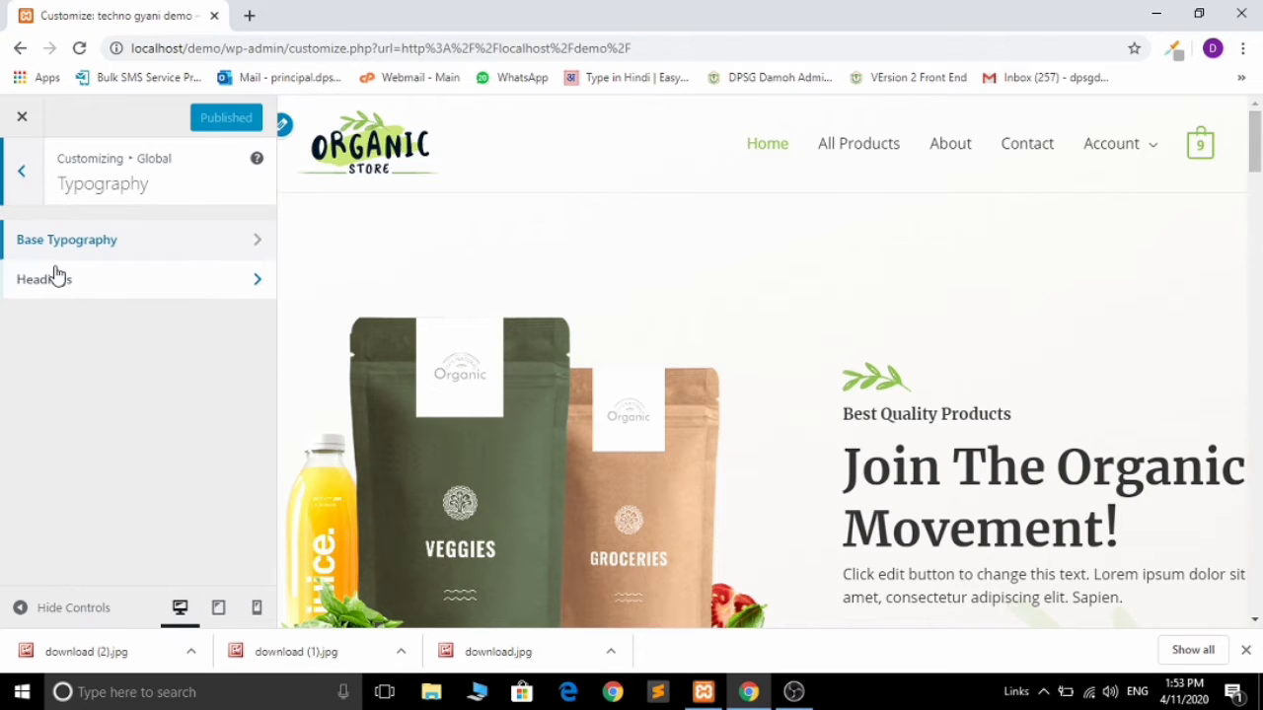
click(57, 276)
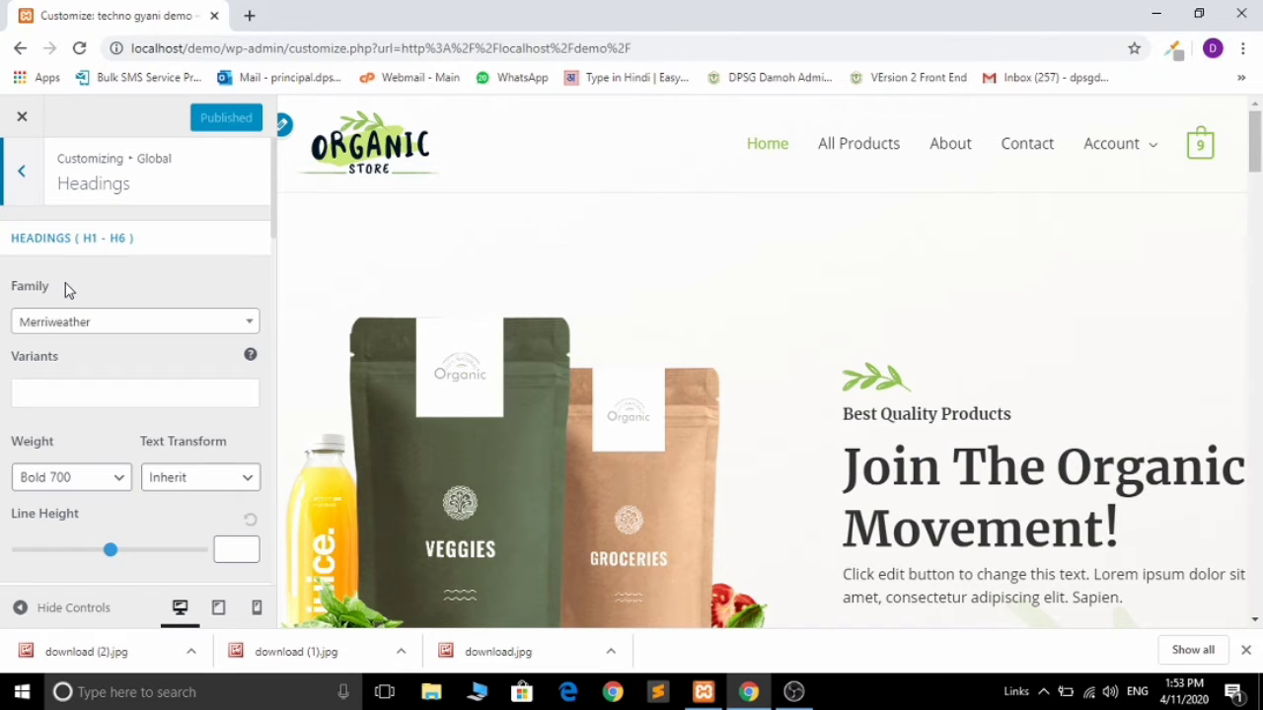
drag(276, 230, 253, 153)
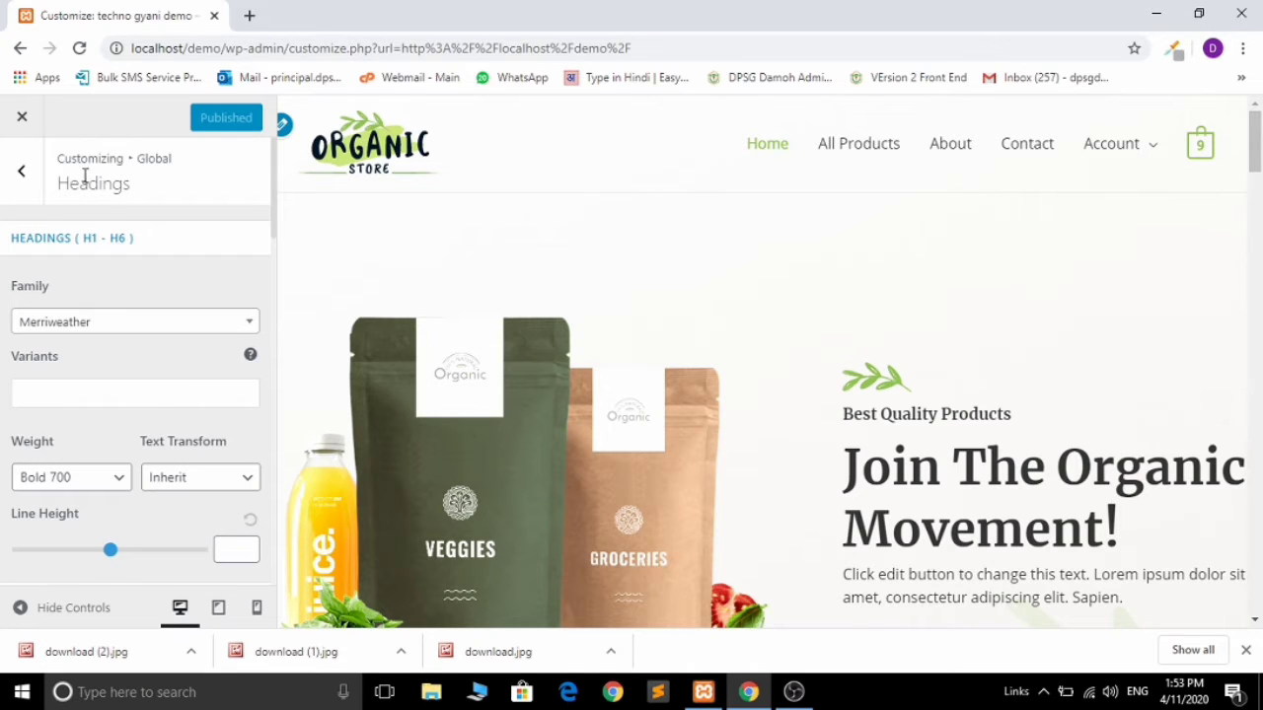
click(24, 176)
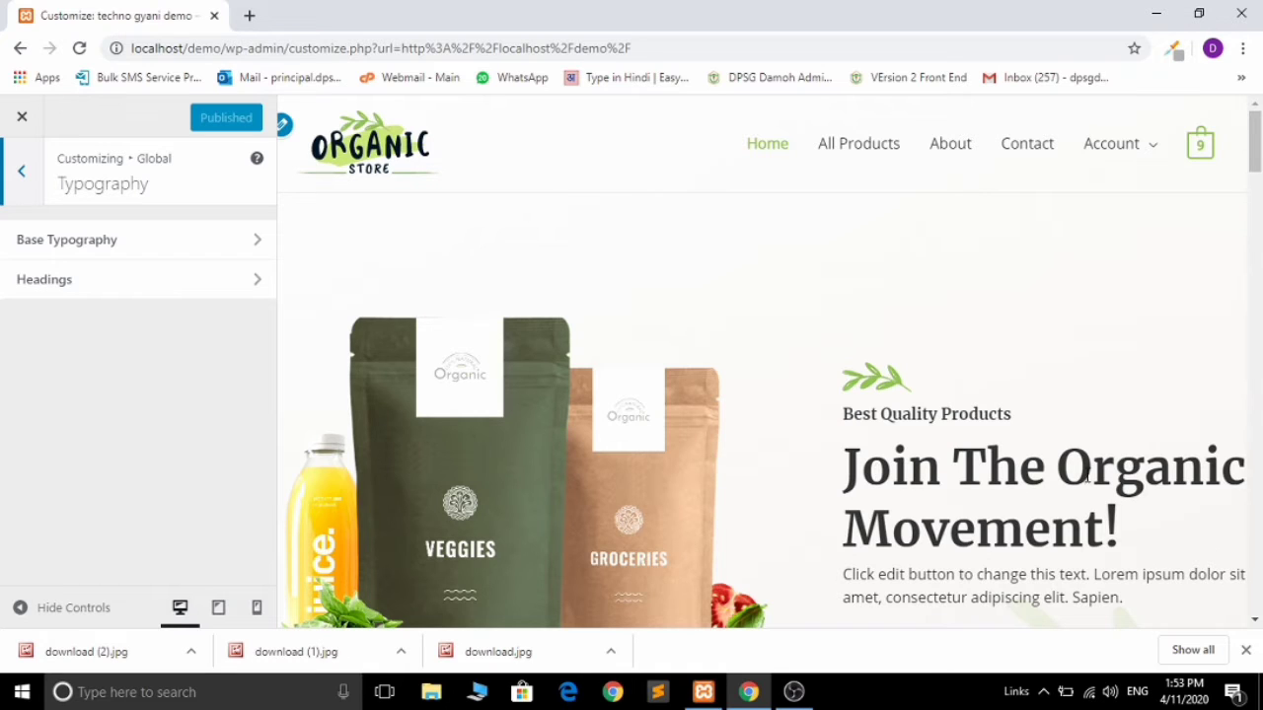
Step: Dismiss Chrome's downloads bar, check Global Colors, then back out to the root Customizer panel
click(1246, 649)
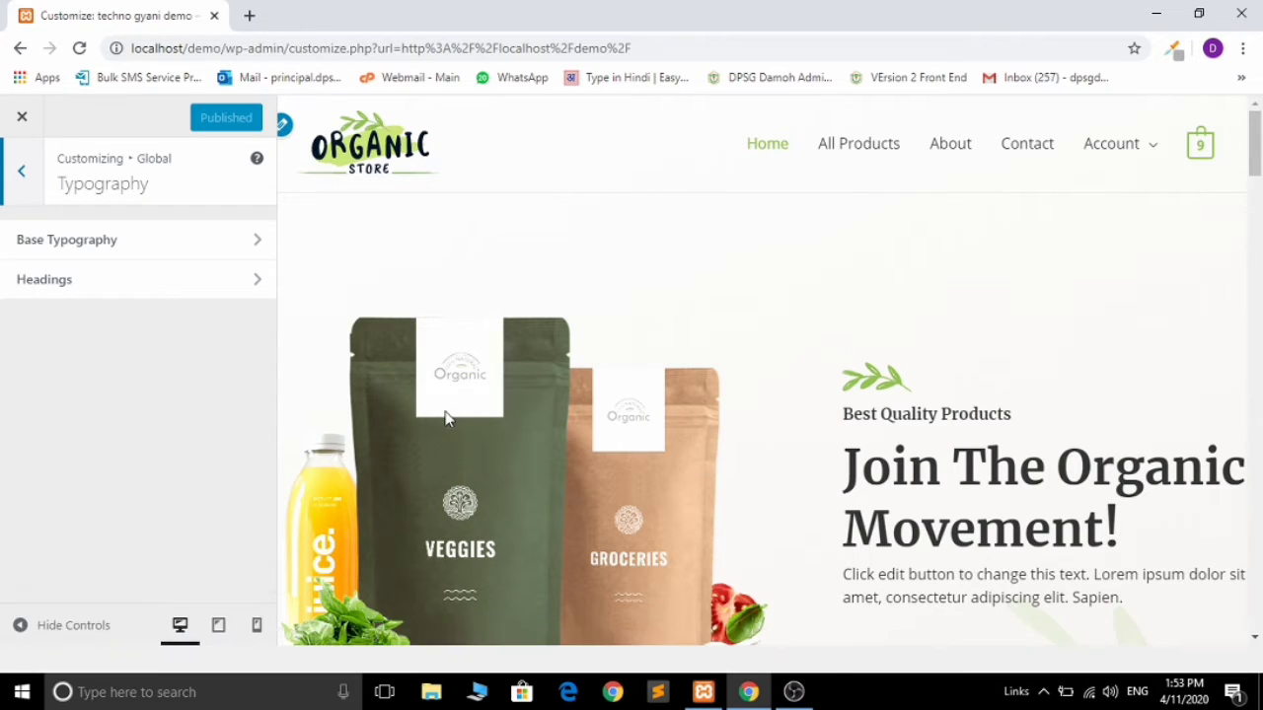
click(20, 177)
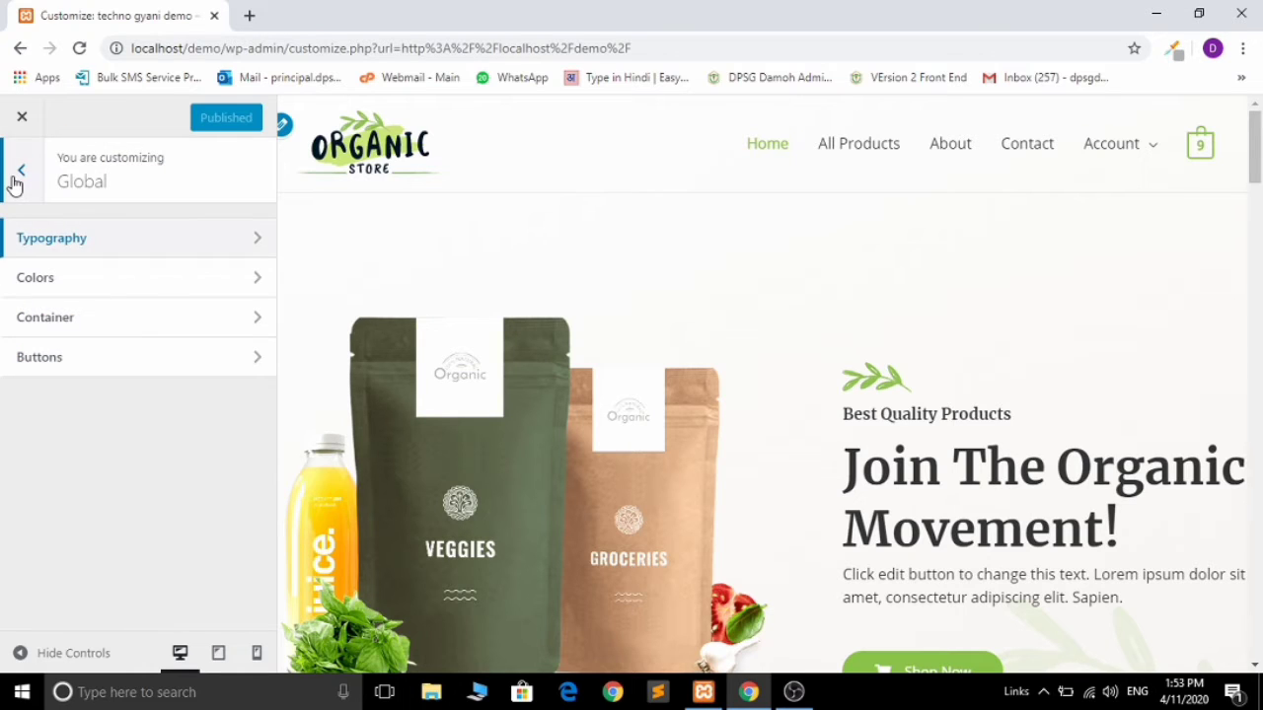
click(66, 292)
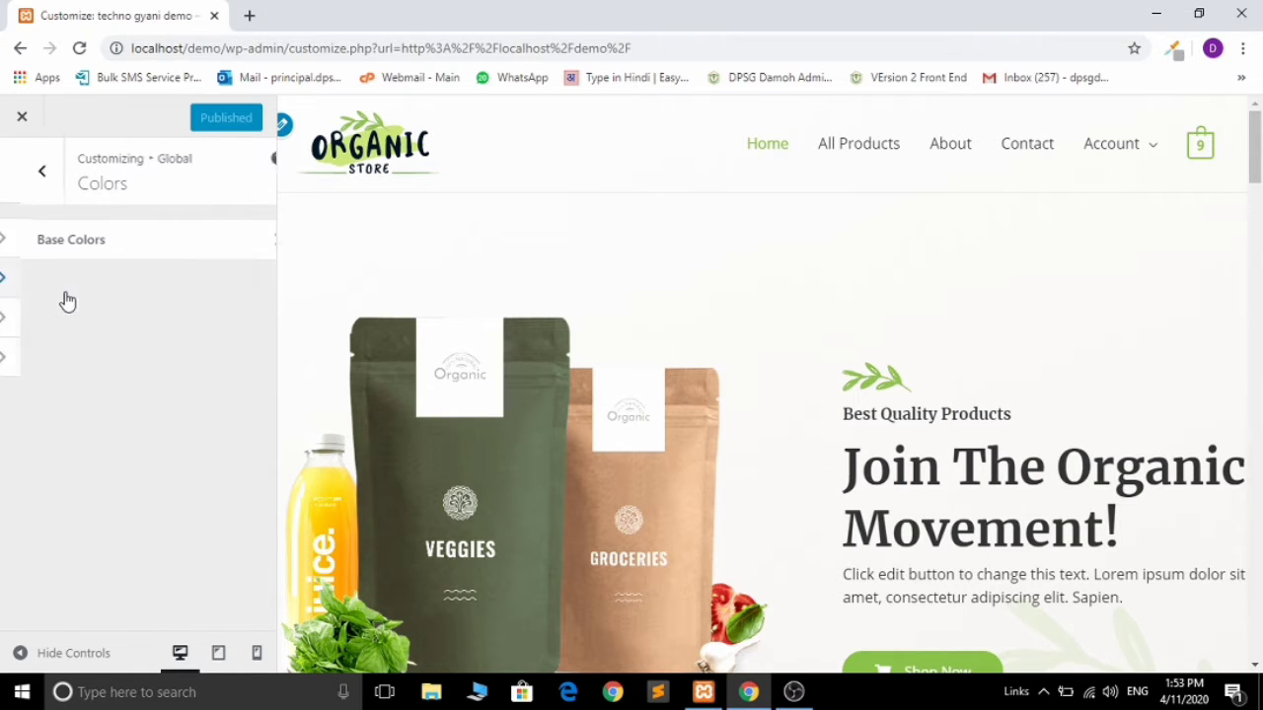
click(21, 168)
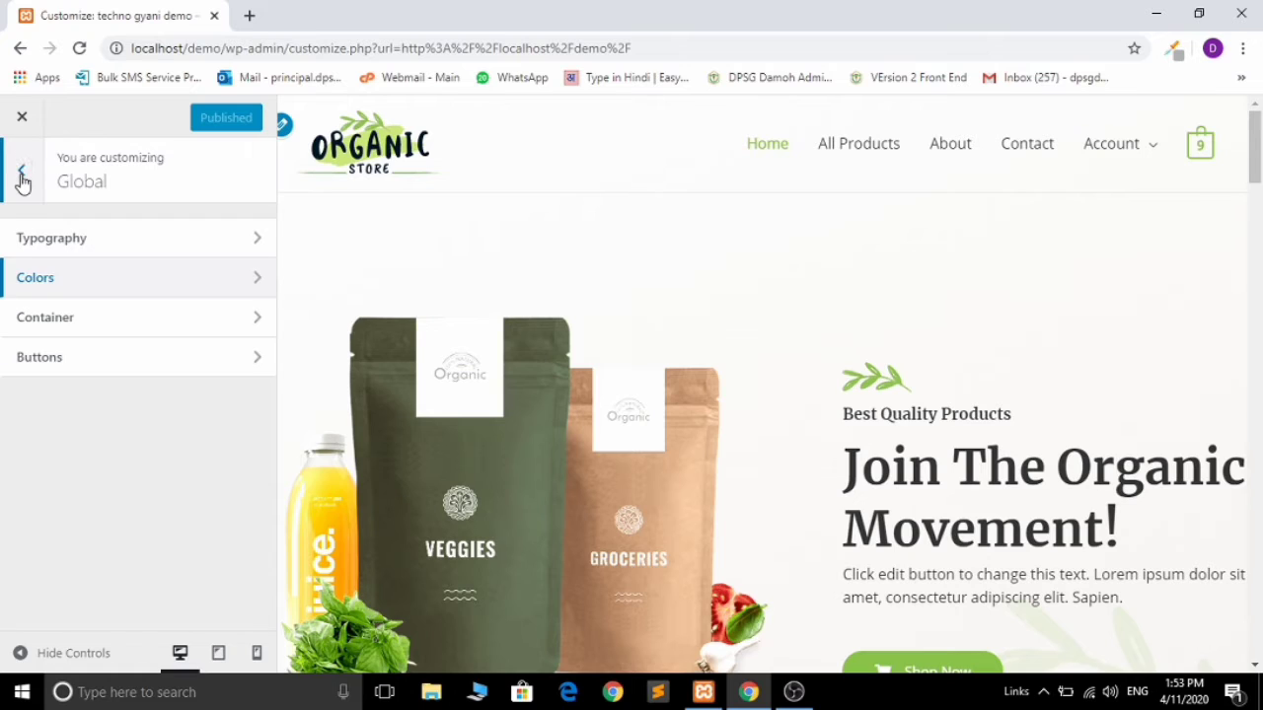
click(21, 176)
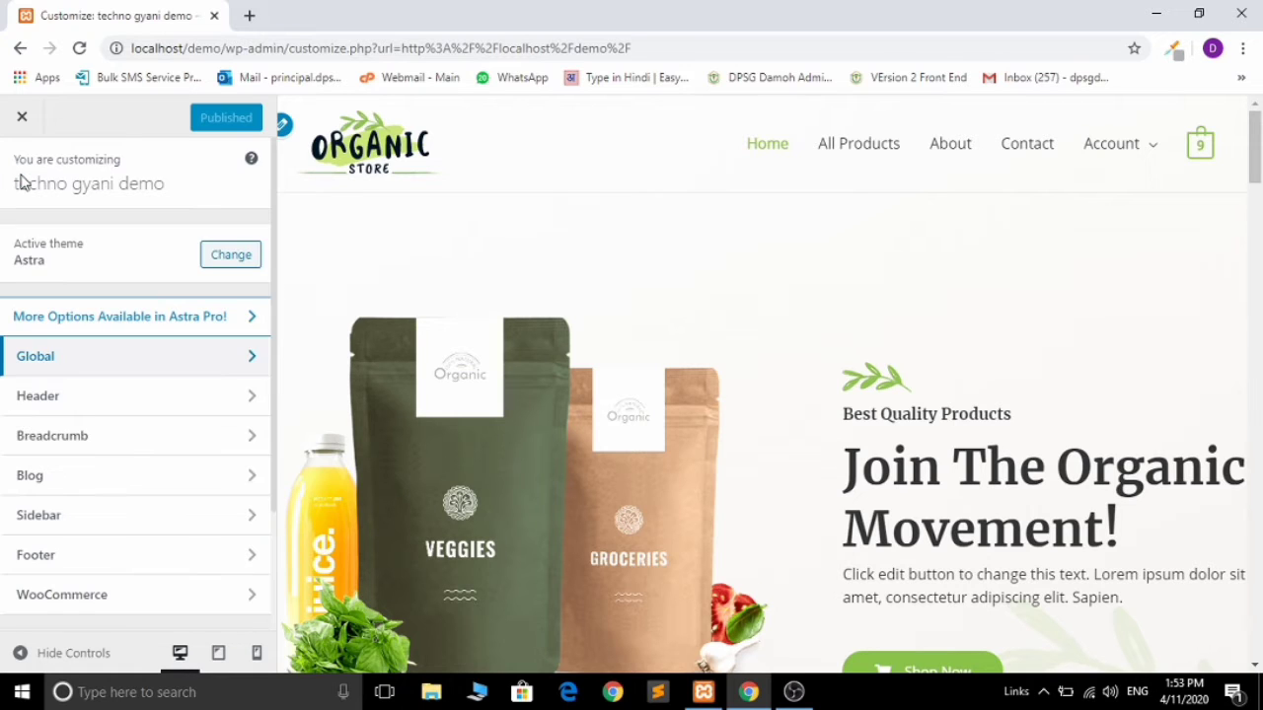
Step: Go to Header › Site Identity to see the Organic Store logo at width 155
click(137, 415)
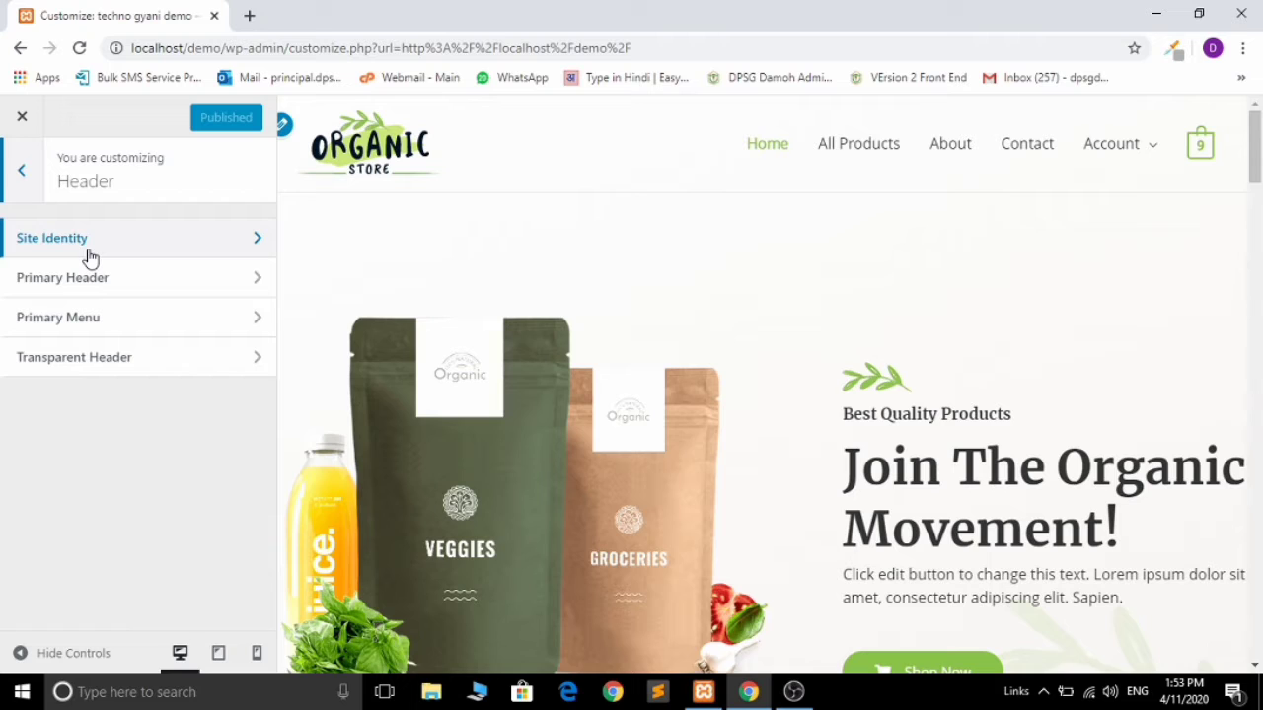
click(210, 258)
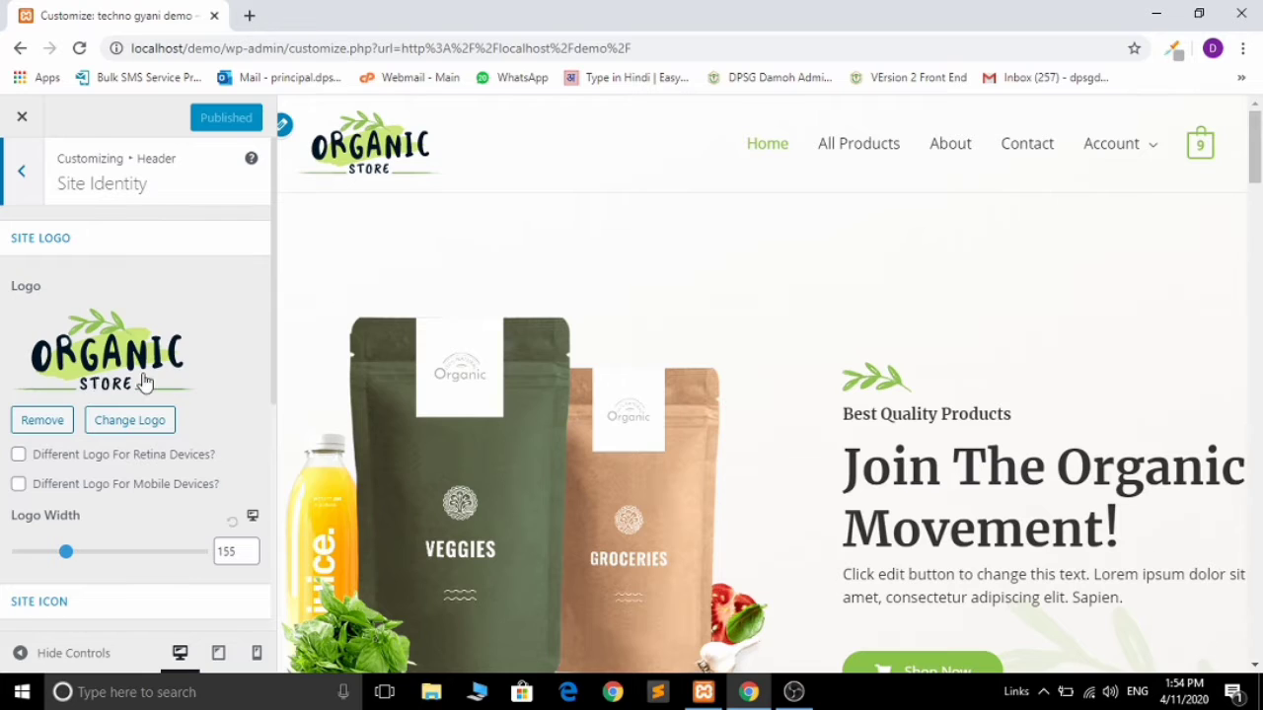
Step: Upload the gif-animation-click image and crop it as the new site logo
click(126, 420)
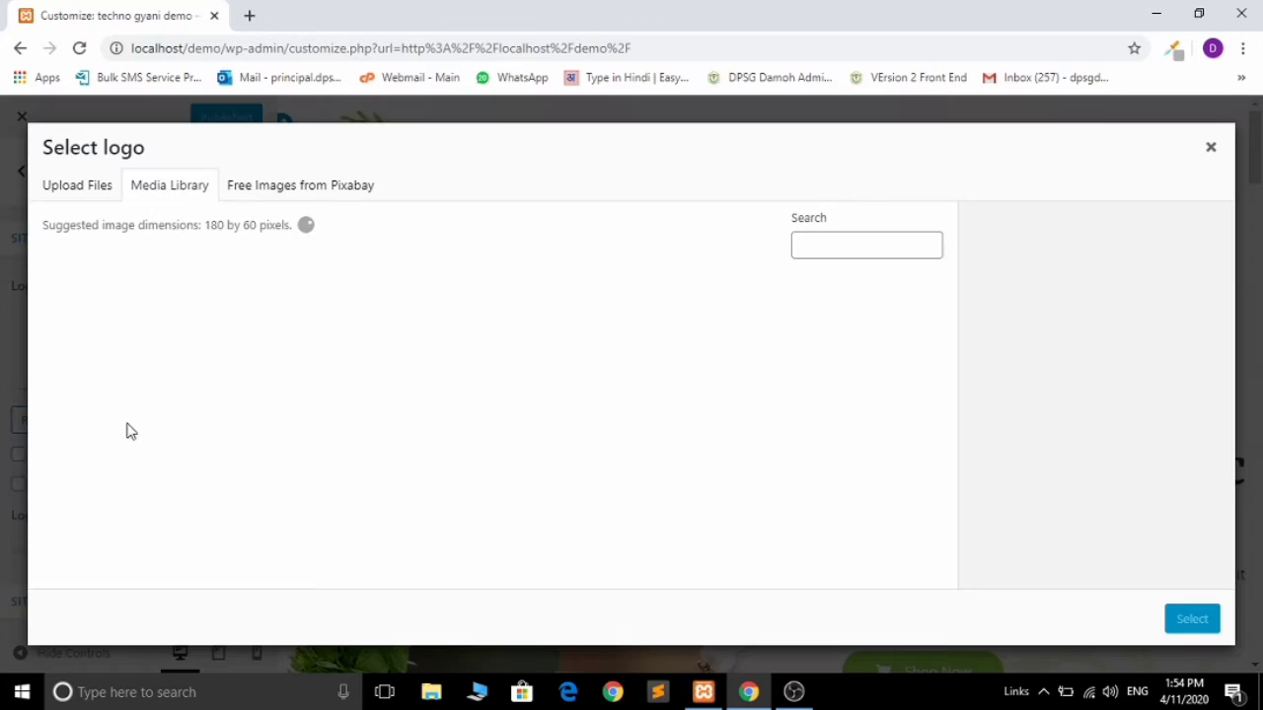
click(79, 186)
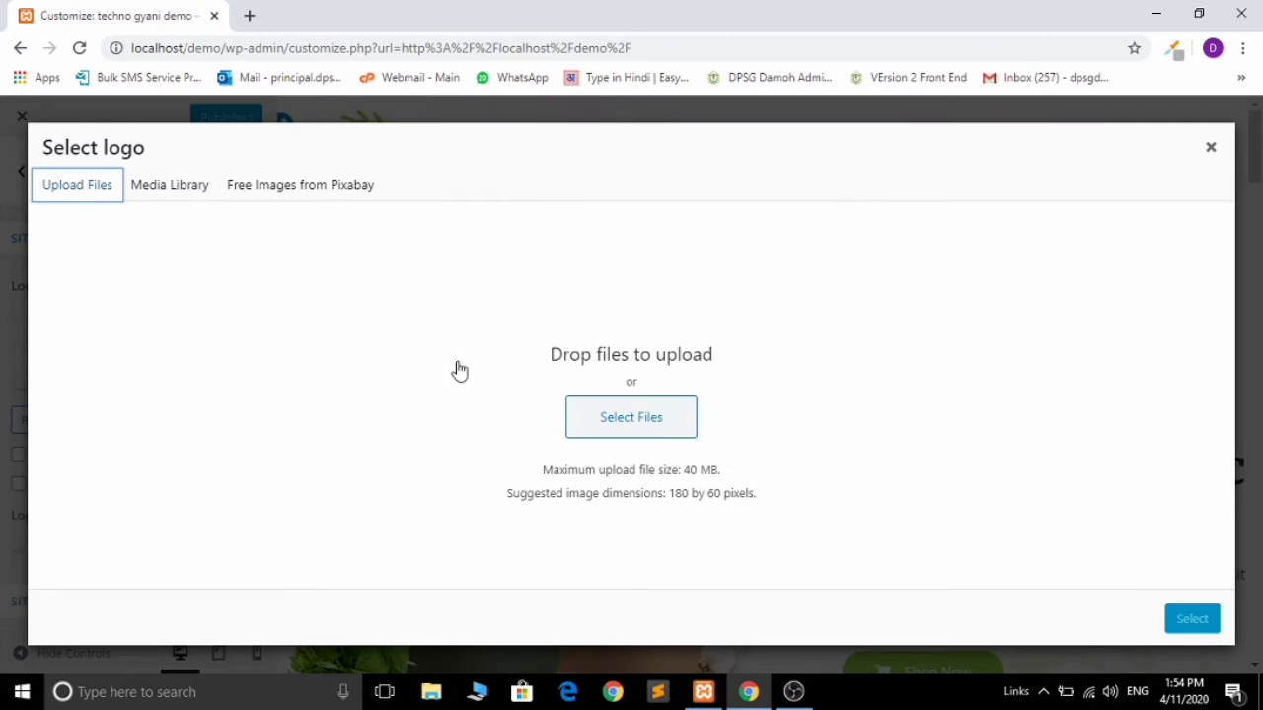
click(638, 419)
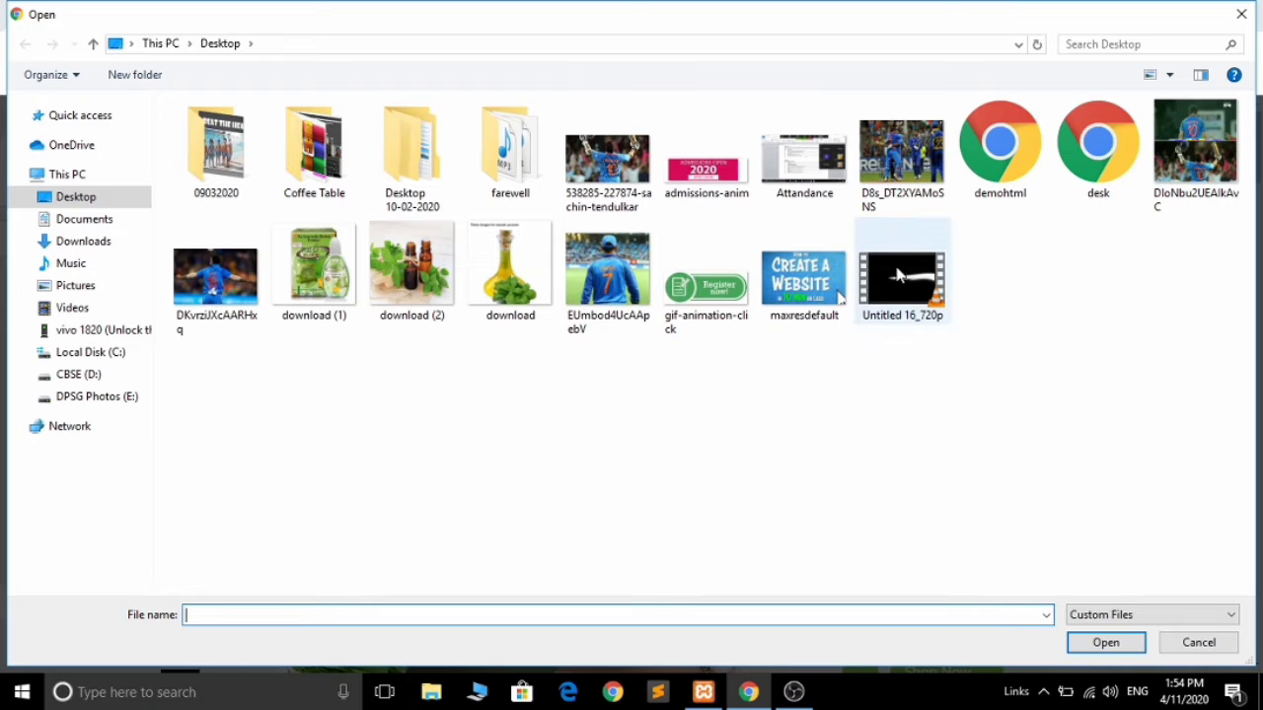
click(717, 293)
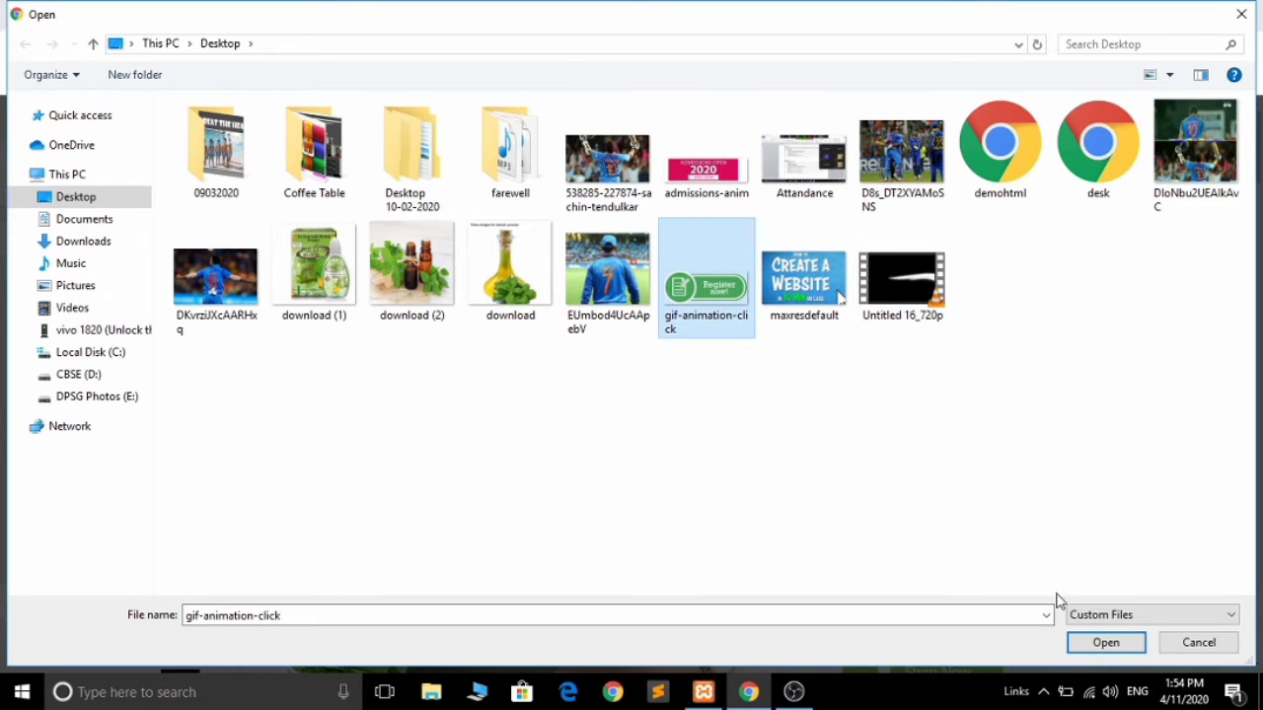
click(1106, 643)
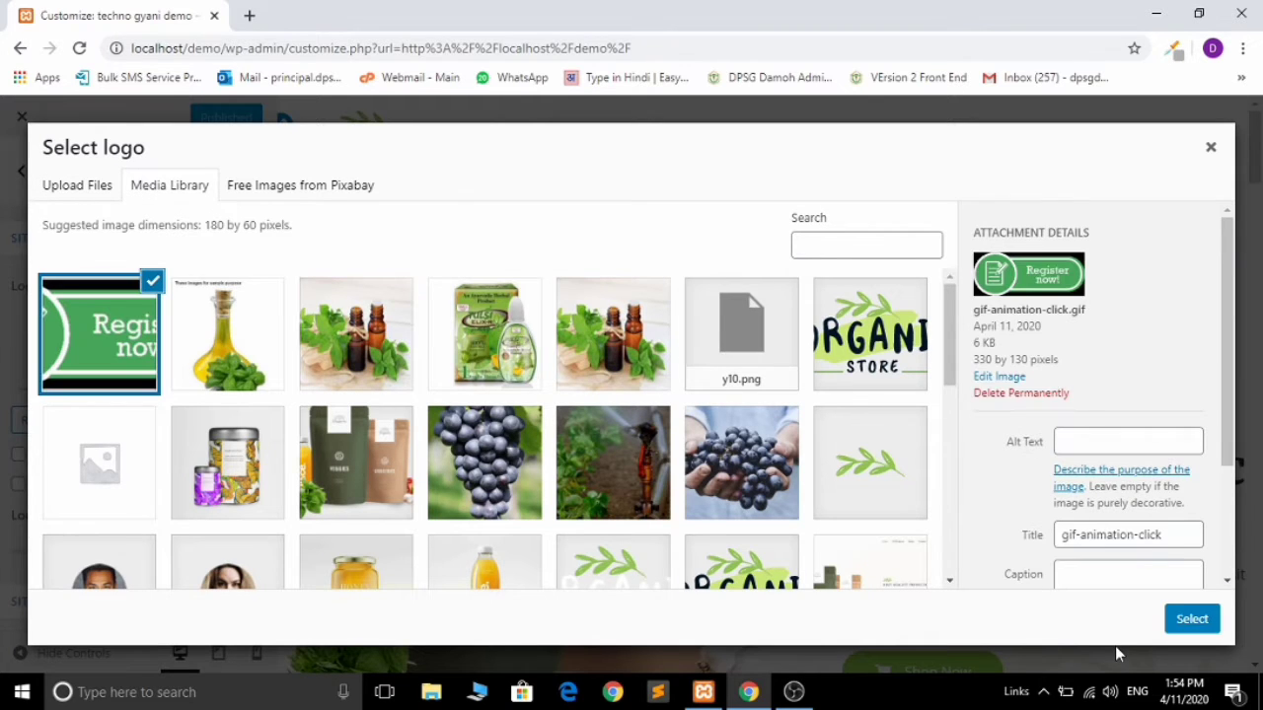
click(1196, 619)
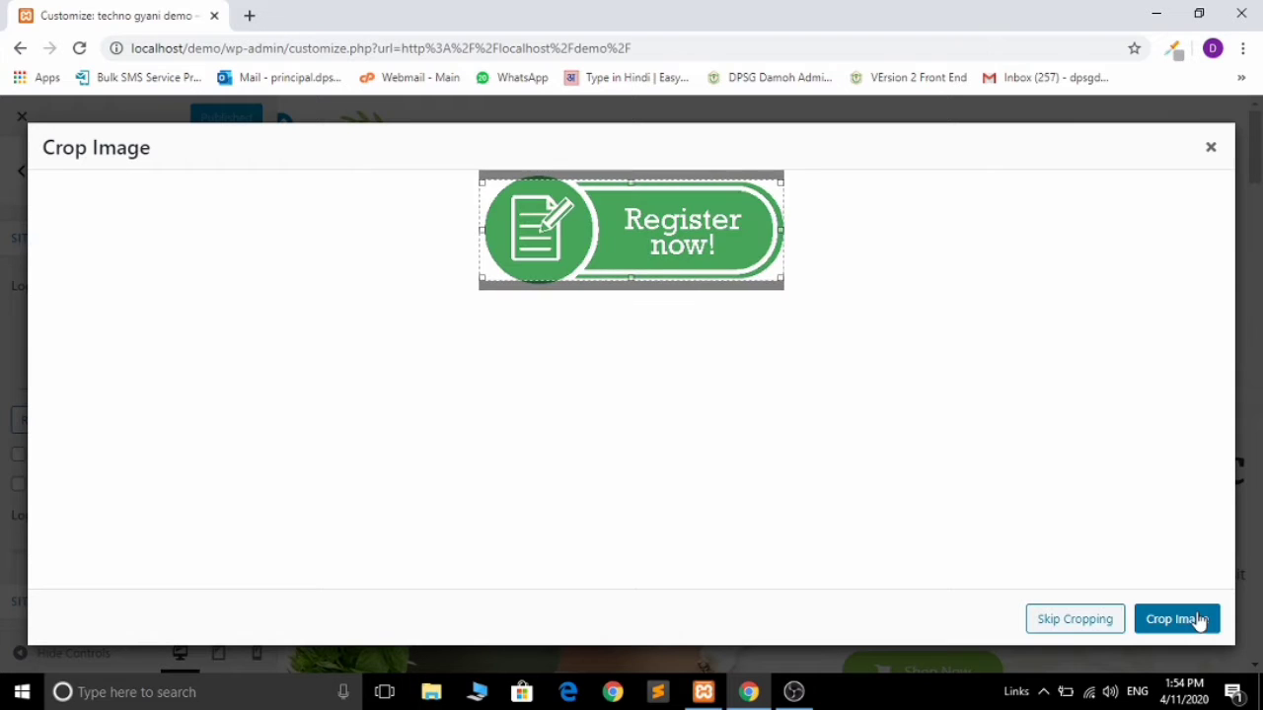
click(1197, 618)
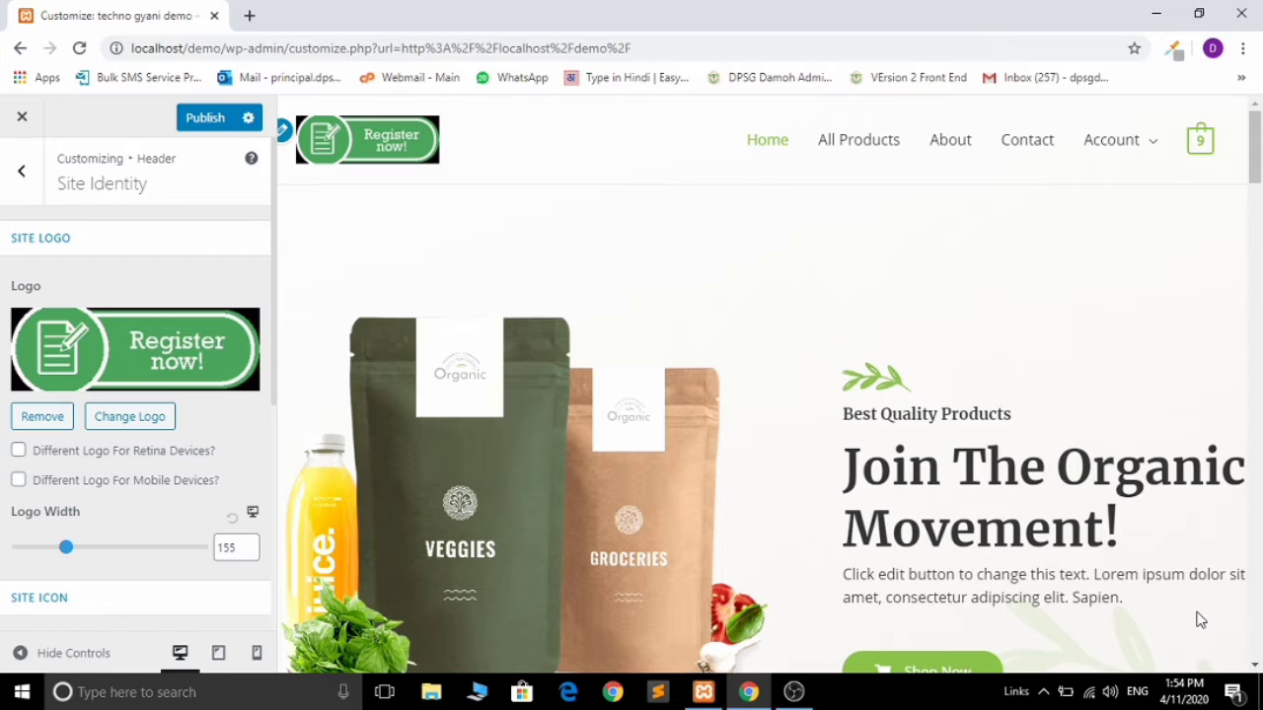
Step: Reopen the logo chooser and close it, leaving the 'Register now!' logo in place
click(137, 433)
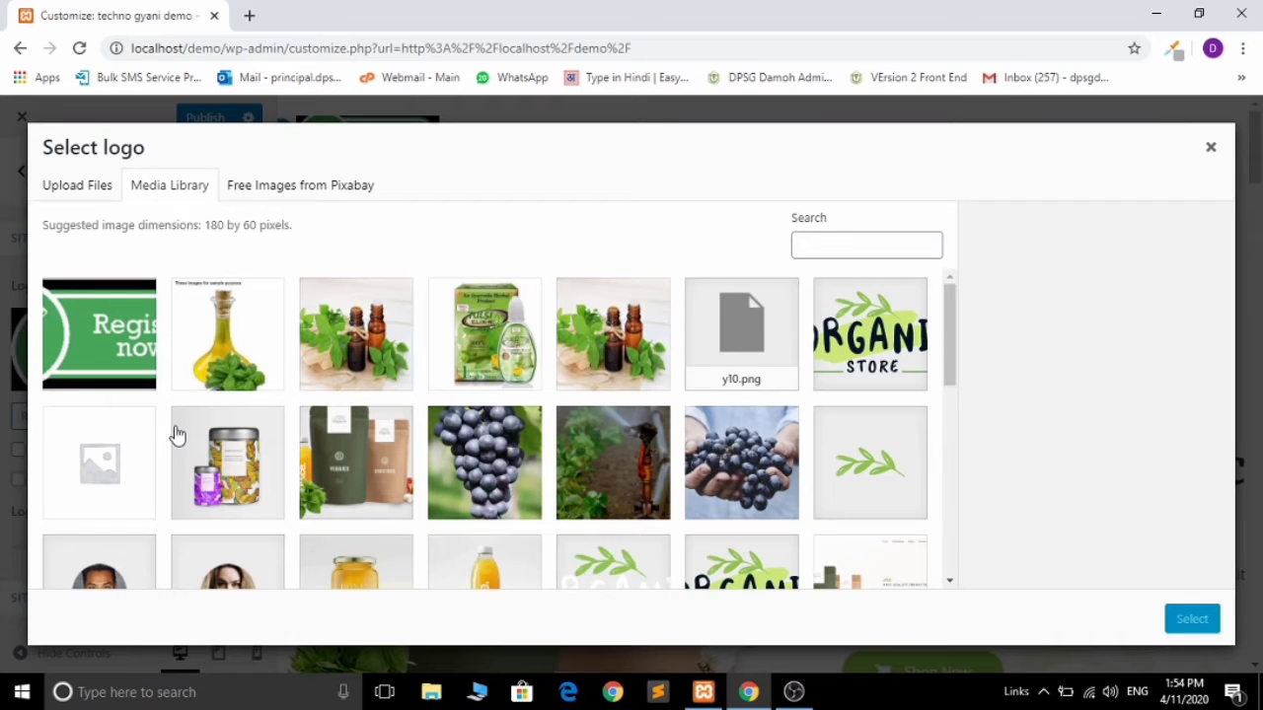
click(894, 381)
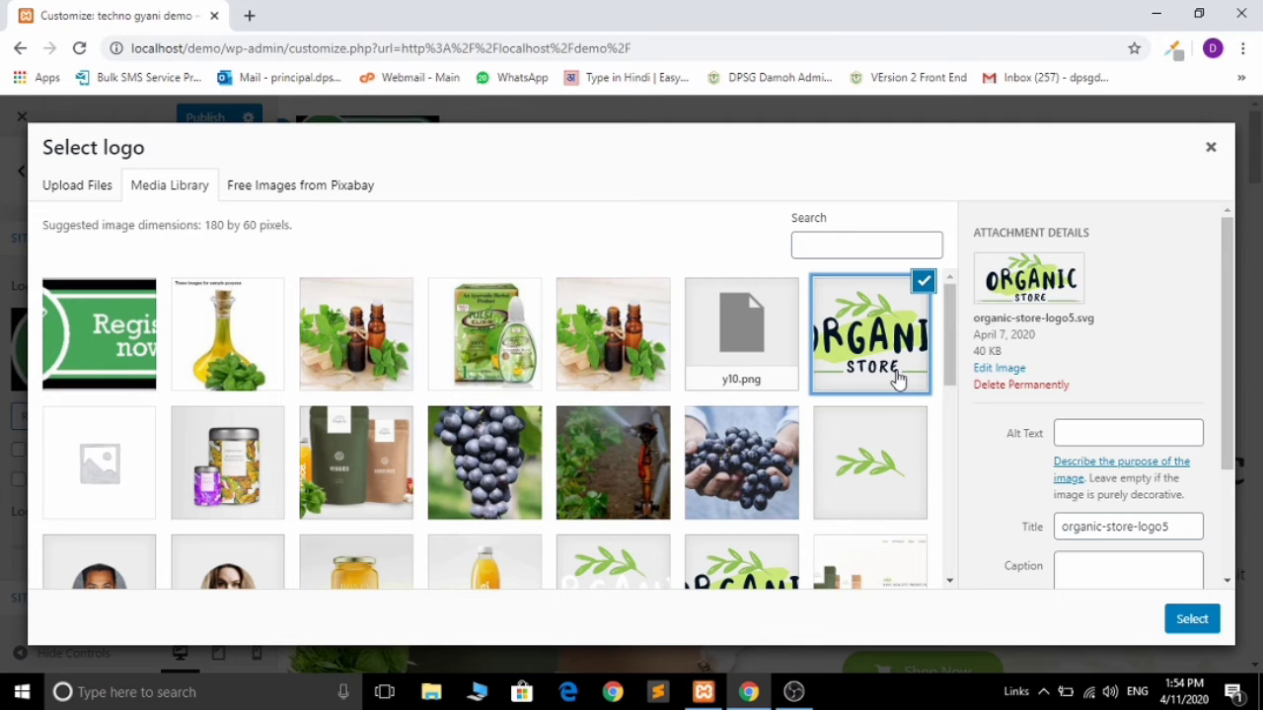
click(1211, 148)
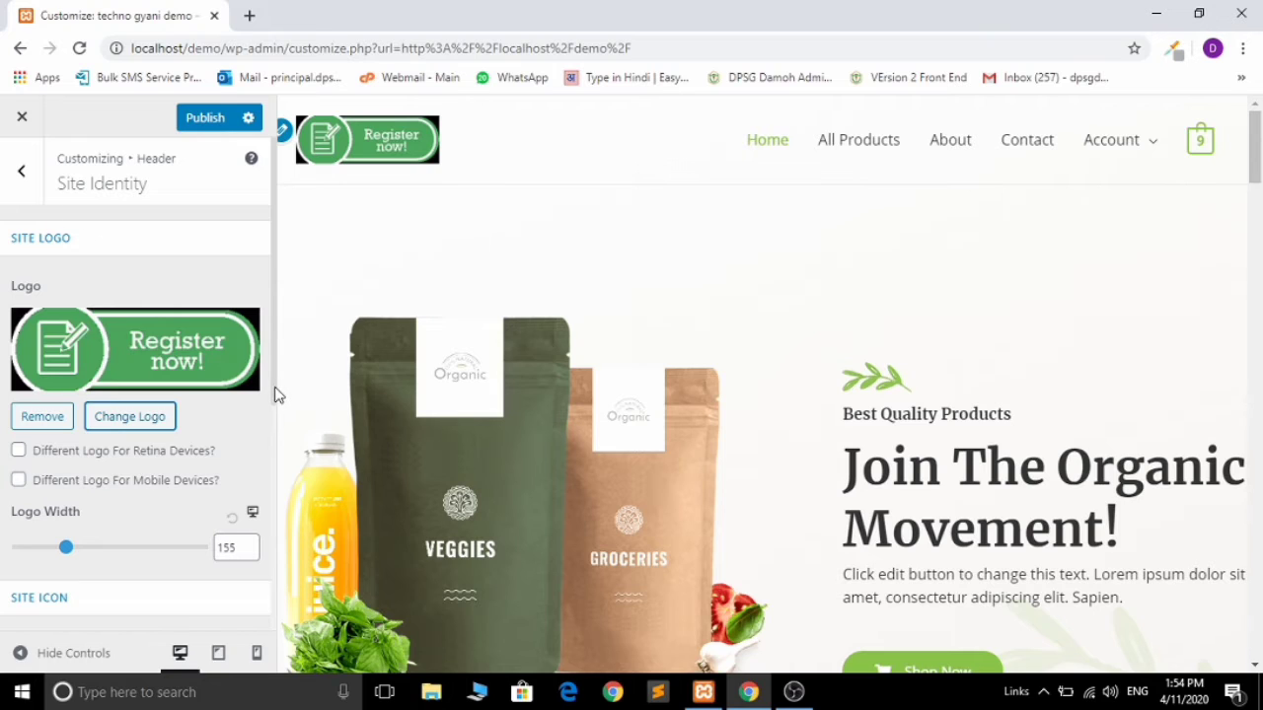
Step: Scroll to the Site Title and Tagline fields and select all of 'Just another WordPress site'
drag(273, 395, 282, 510)
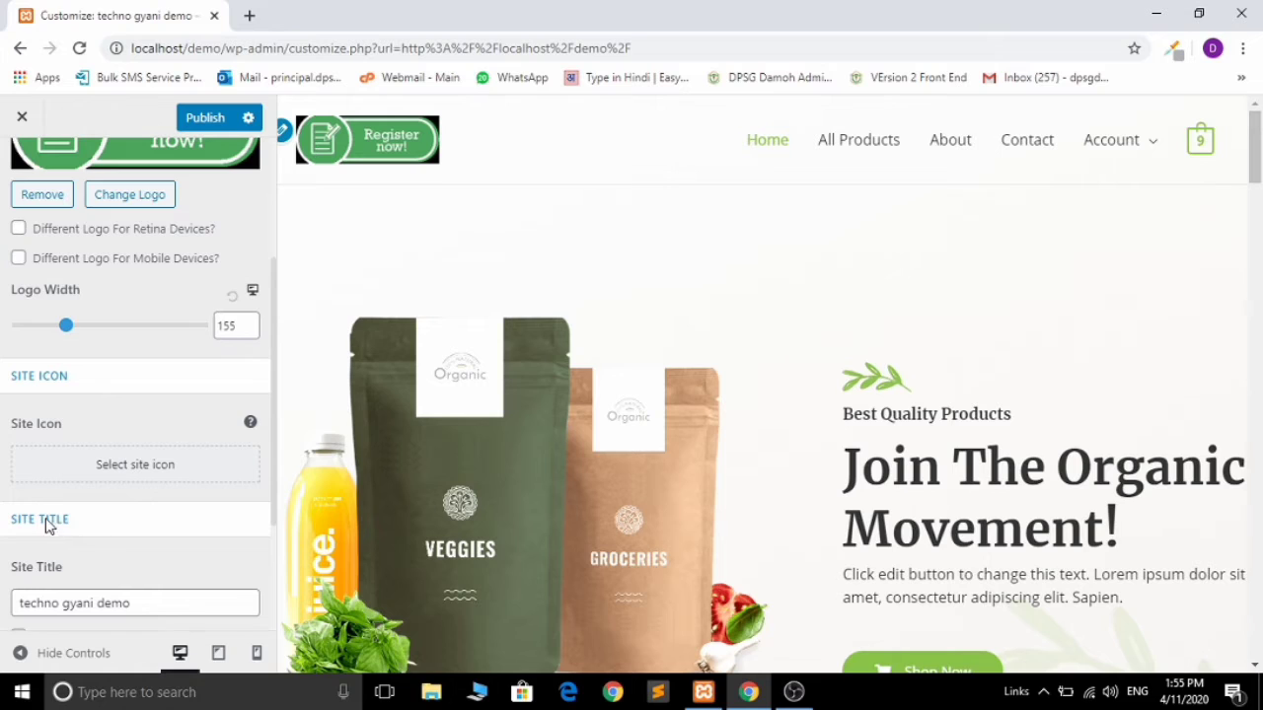
drag(273, 479, 283, 572)
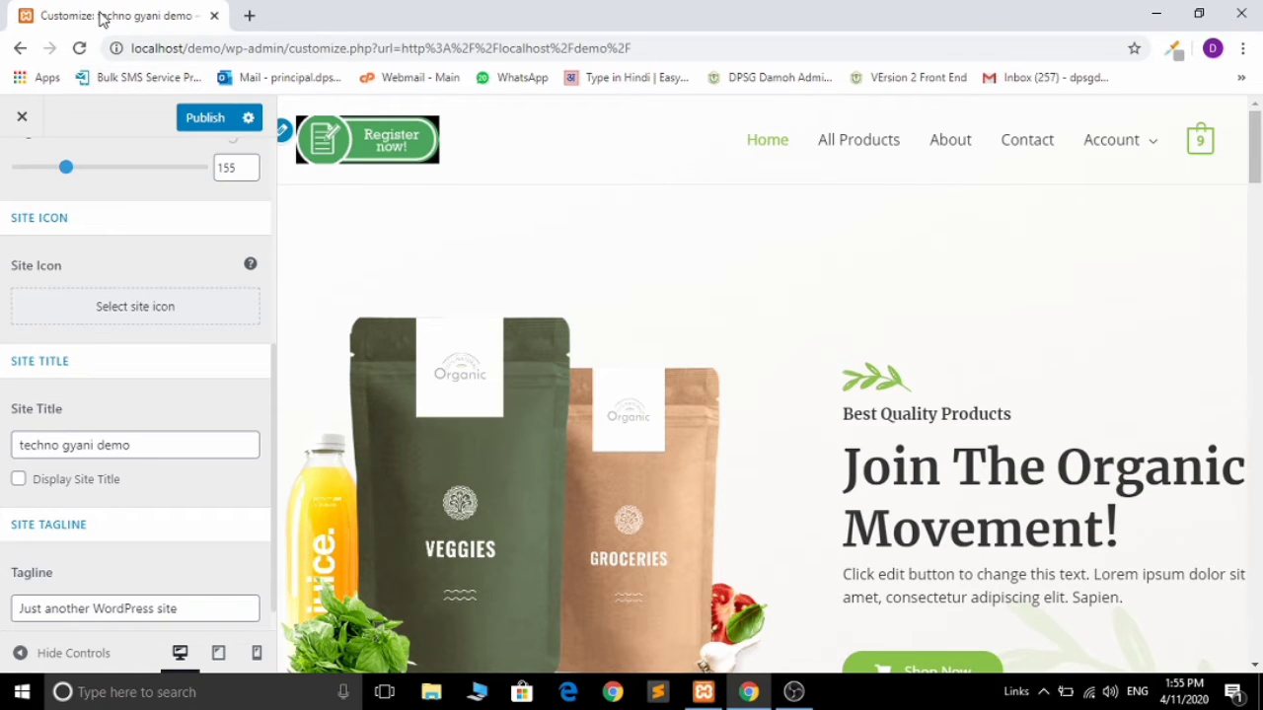
click(156, 449)
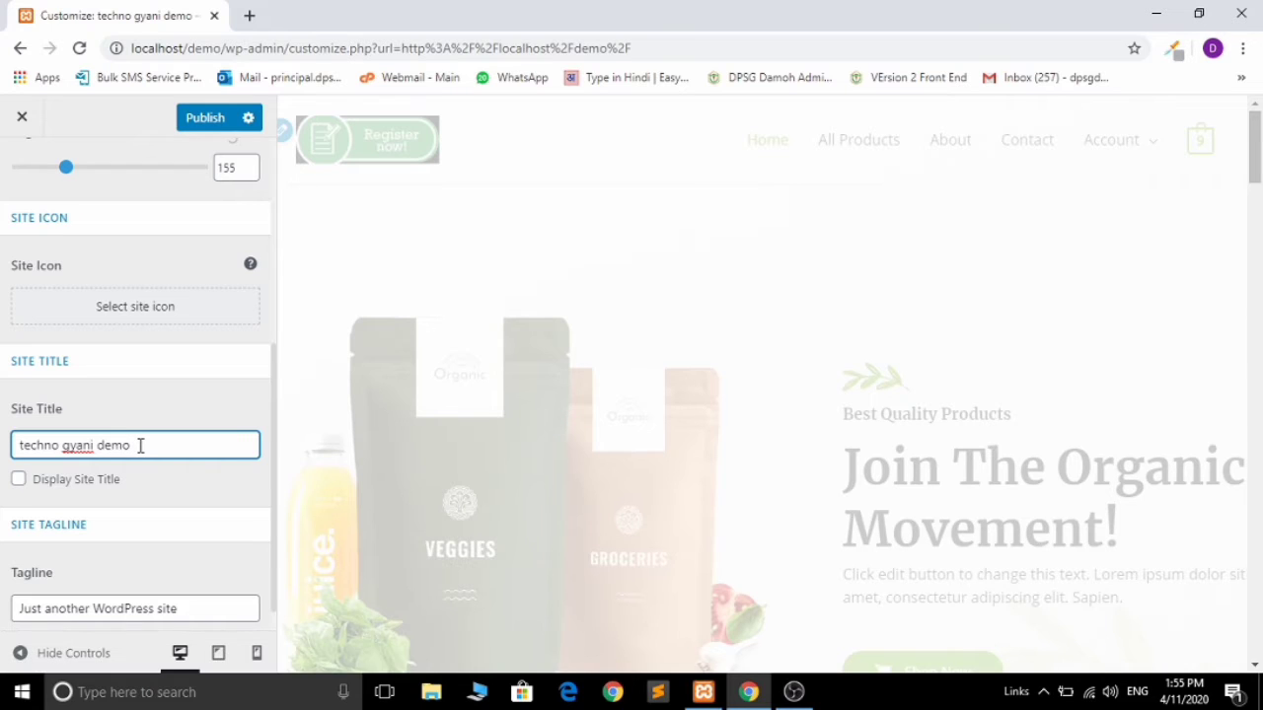
click(177, 606)
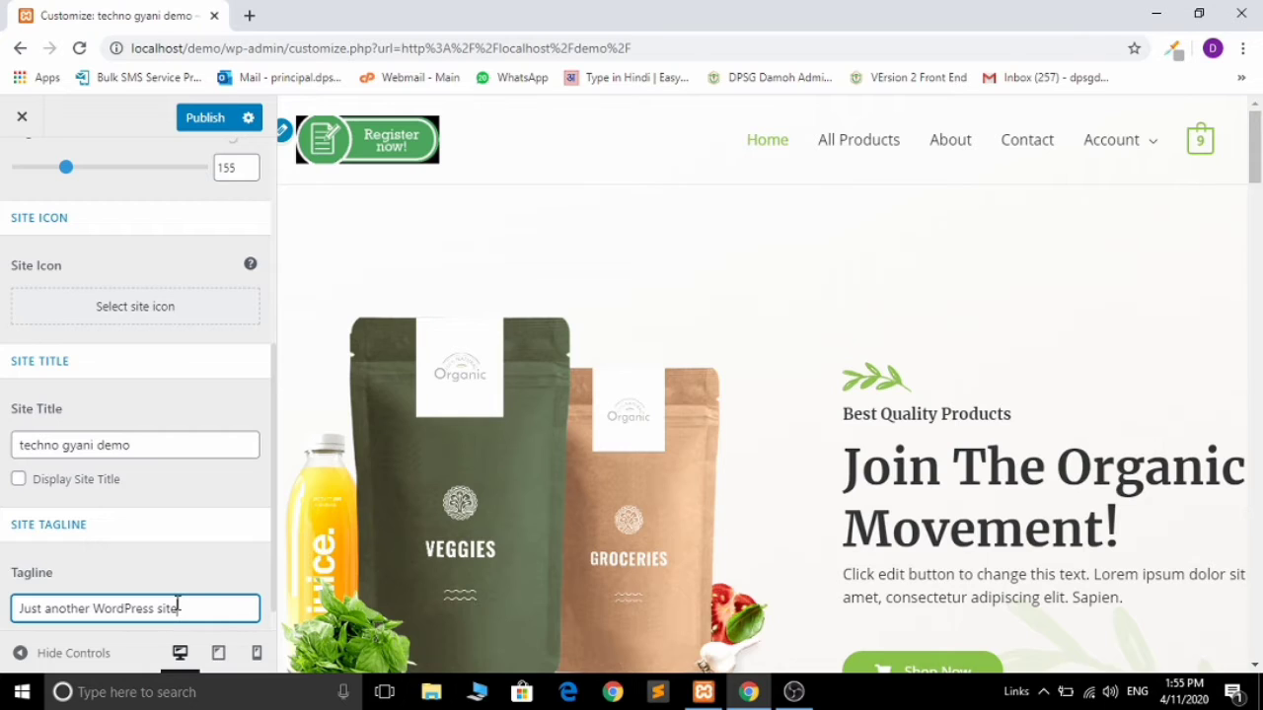
key(ctrl+a)
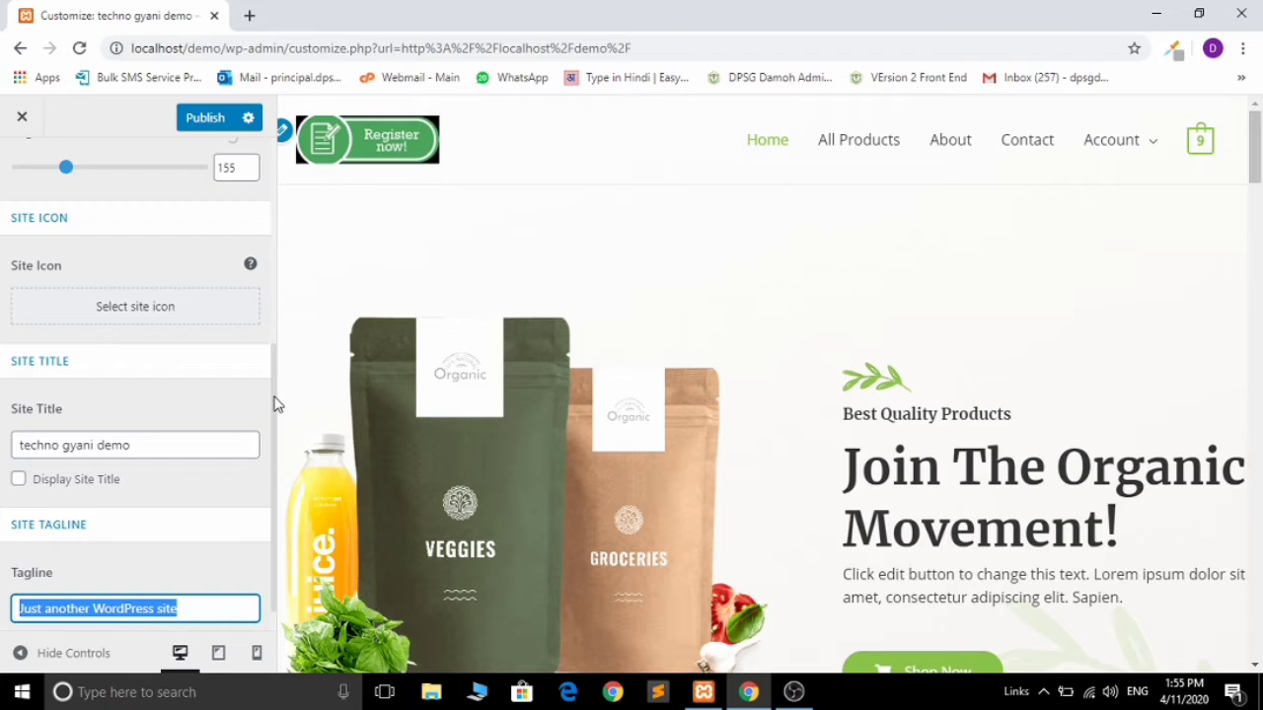
Step: In a new tab, search Google for 'amazon' via the 'ama' suggestions
click(250, 16)
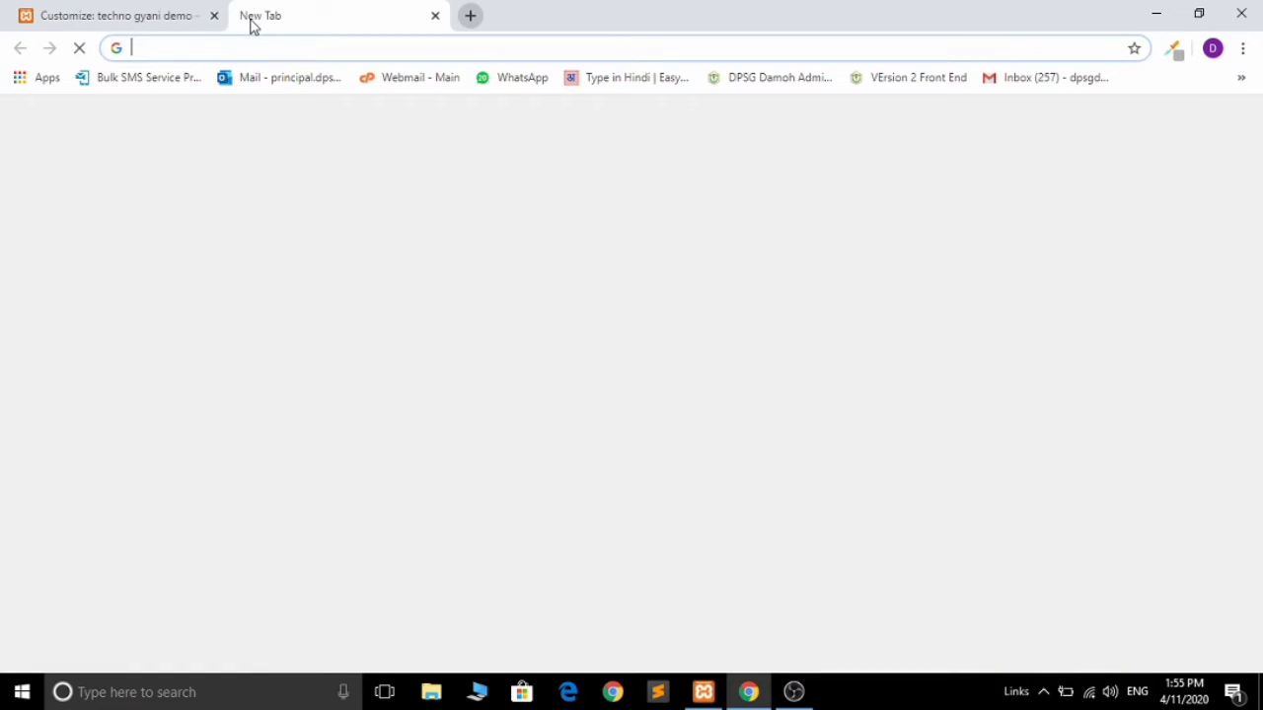
text(ama)
key(Down)
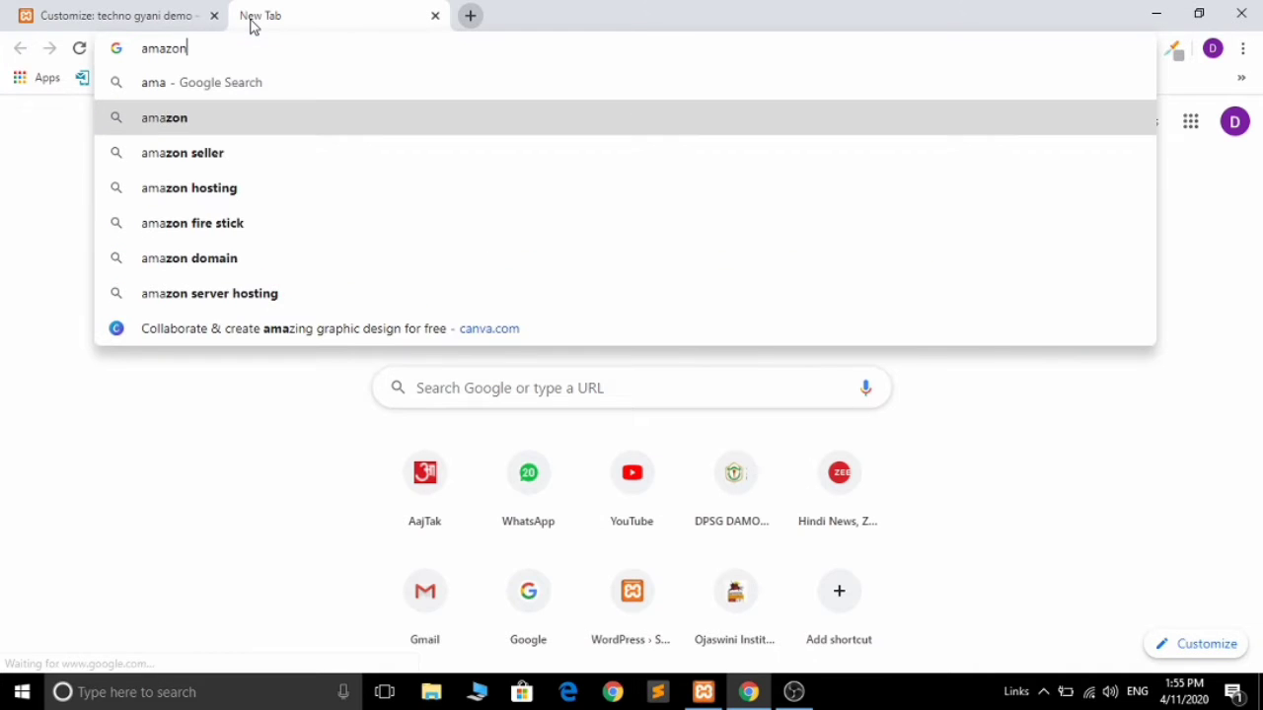
key(Down)
key(Down)
key(Down)
key(Down)
key(Down)
key(Up)
key(Up)
key(Up)
key(Up)
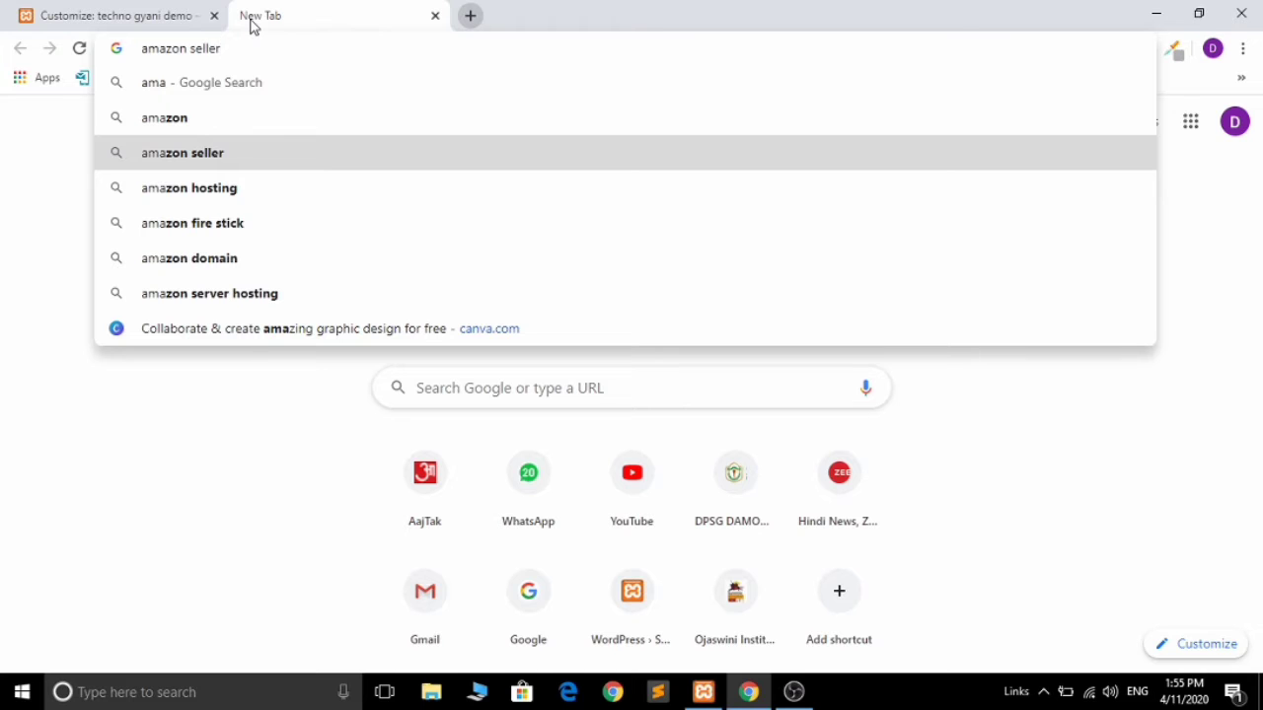
key(Up)
key(Return)
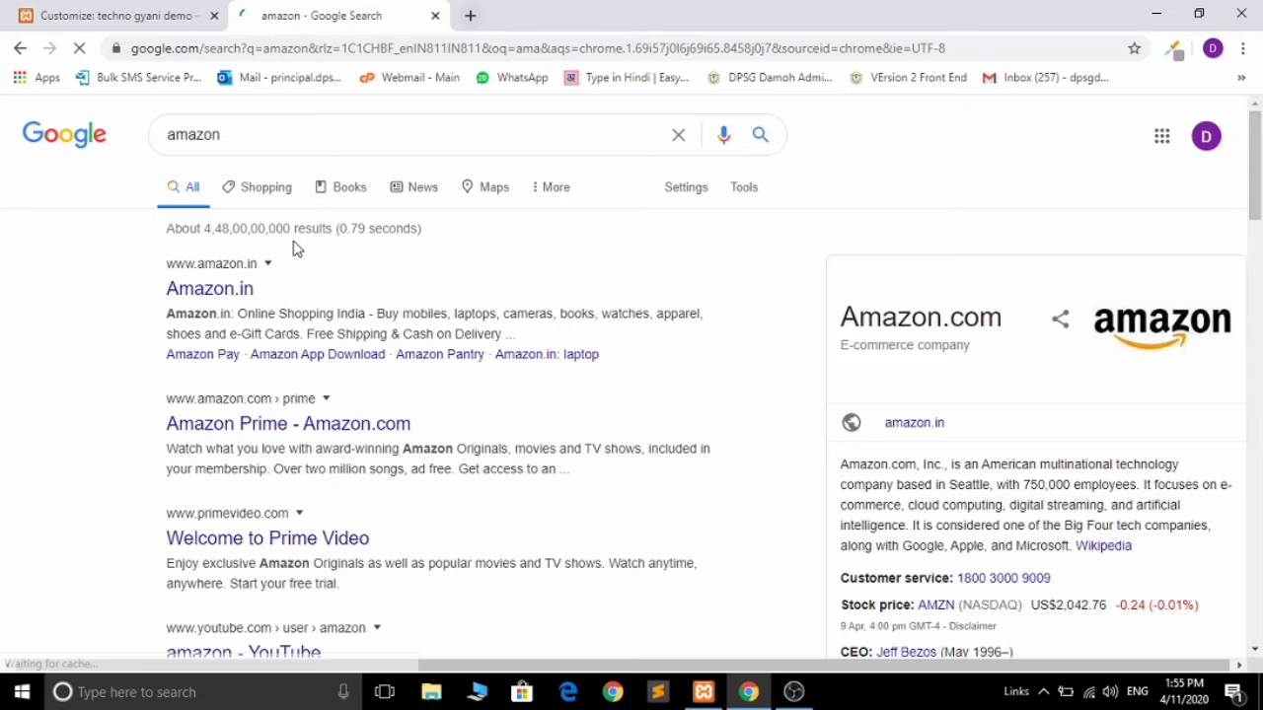
Step: Copy the Amazon.in shopping description from the results and paste it into the site tagline
drag(195, 314, 431, 333)
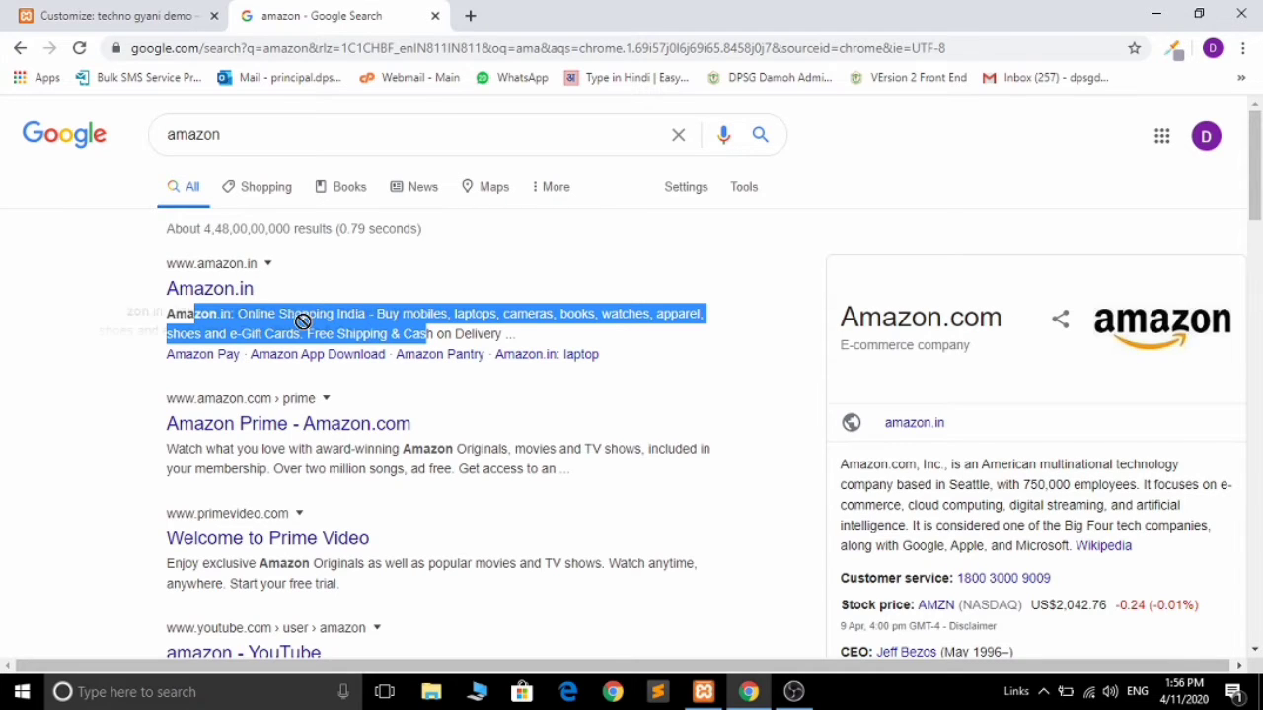
drag(239, 318, 505, 334)
key(ctrl+c)
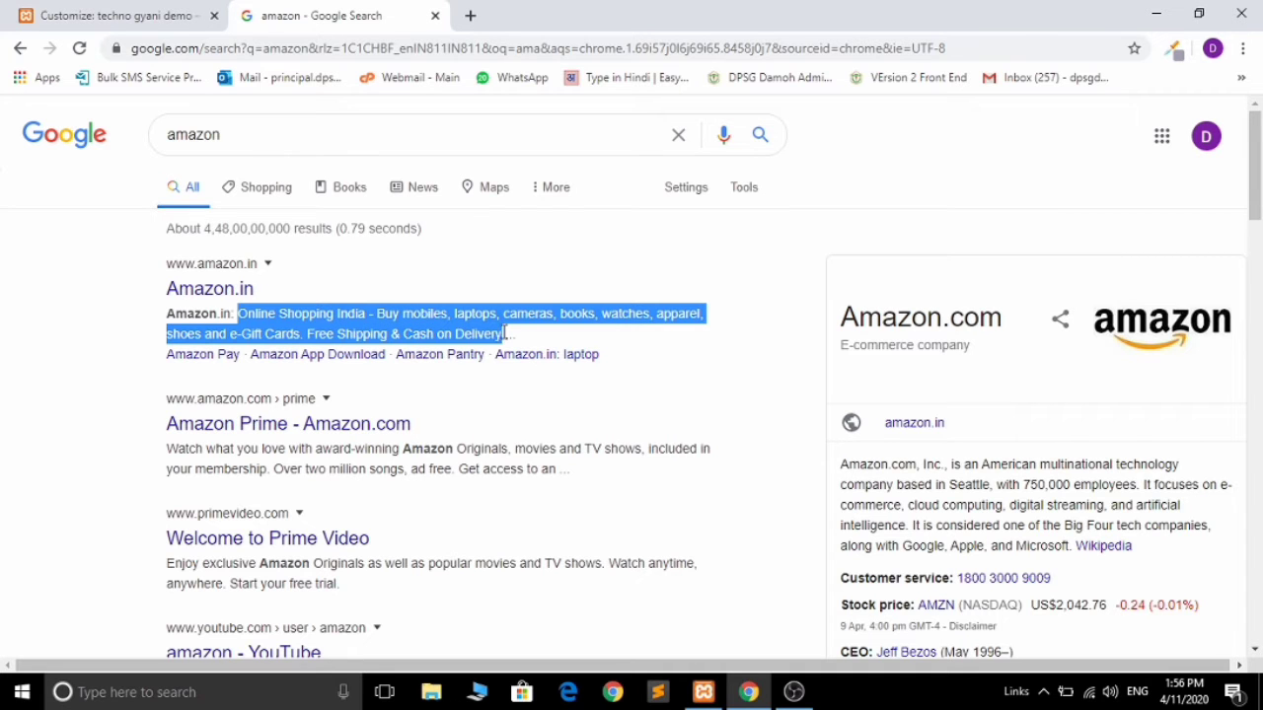
click(44, 11)
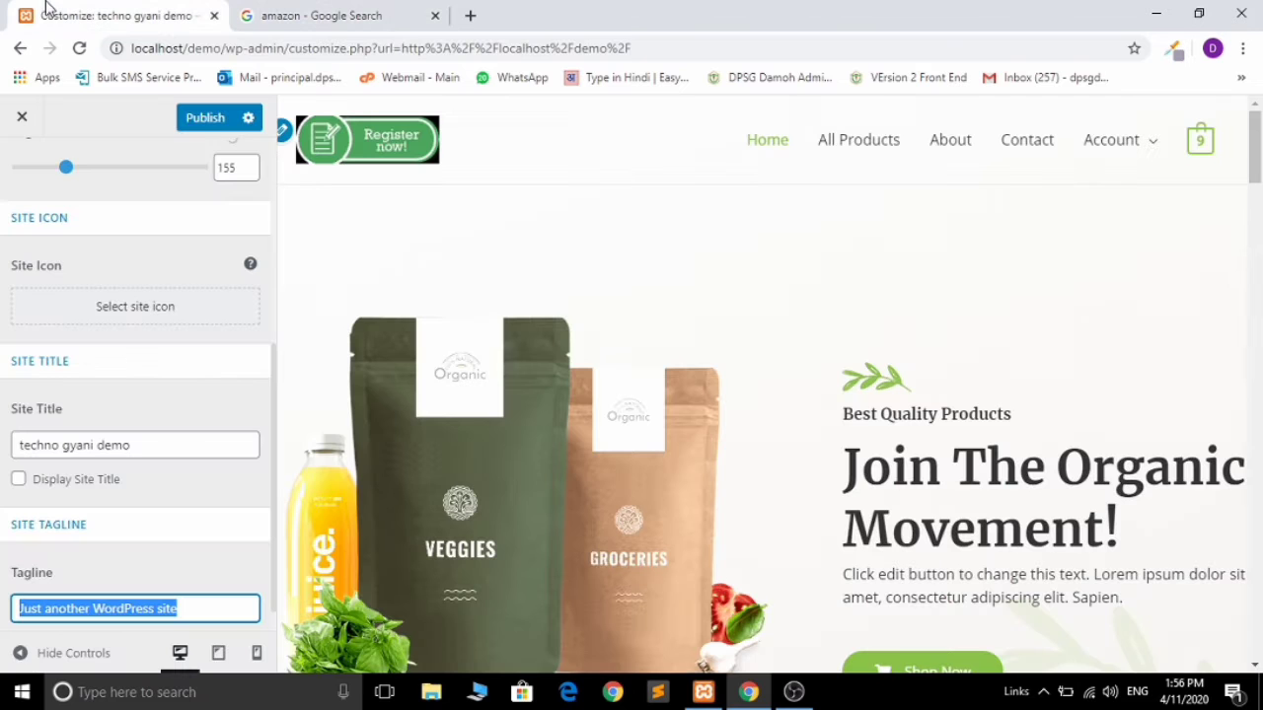
key(ctrl+v)
Step: Check the new tagline 'Online Shopping India - Buy mobiles, lap…' against the Google results
click(170, 572)
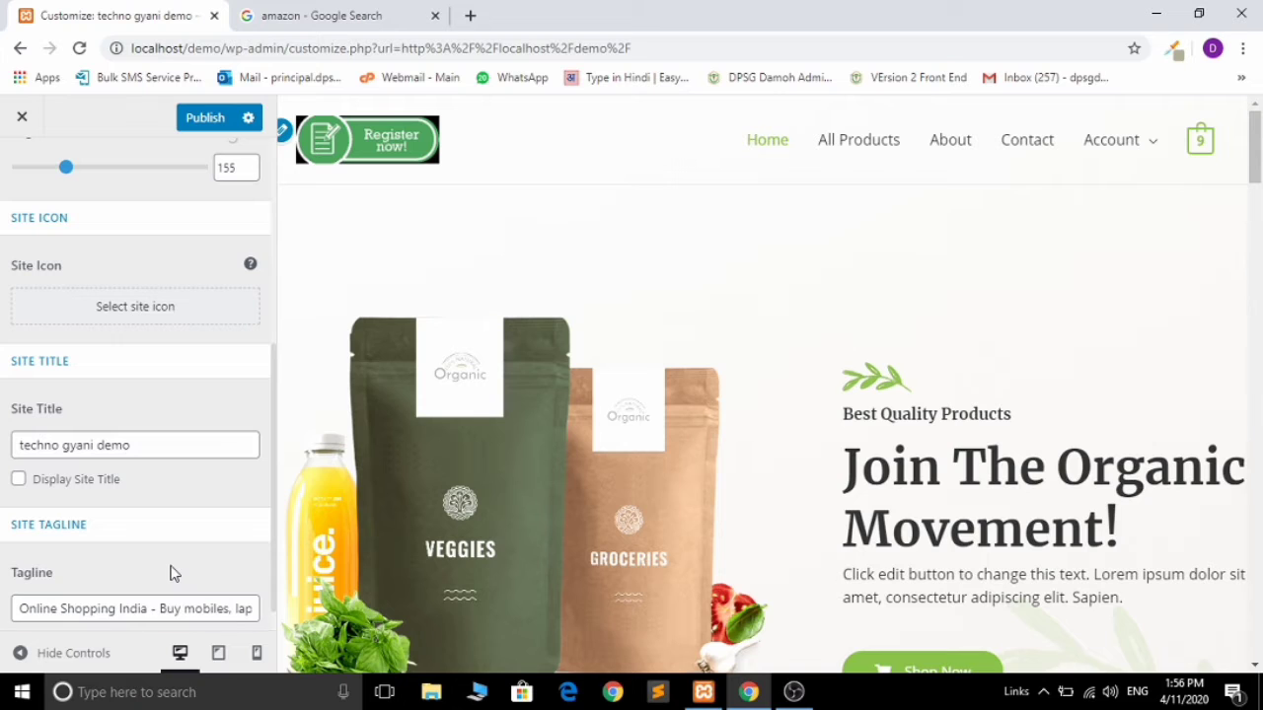
click(122, 608)
key(Home)
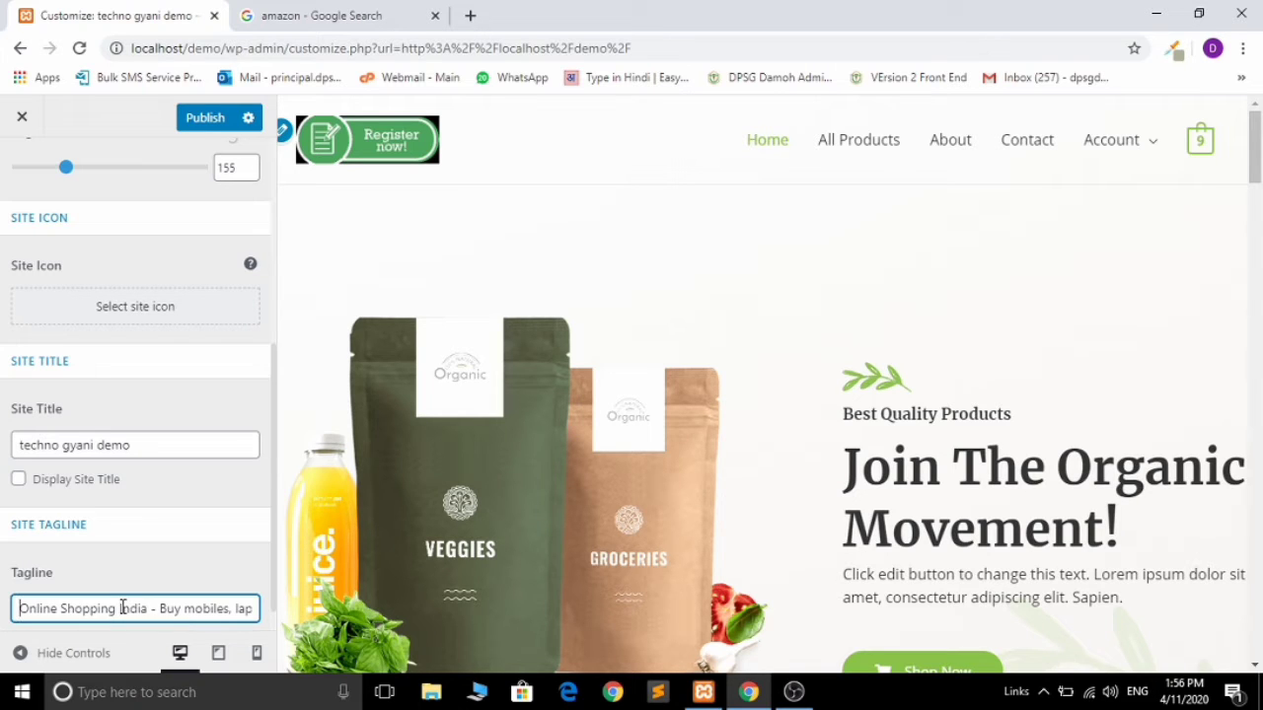
click(316, 15)
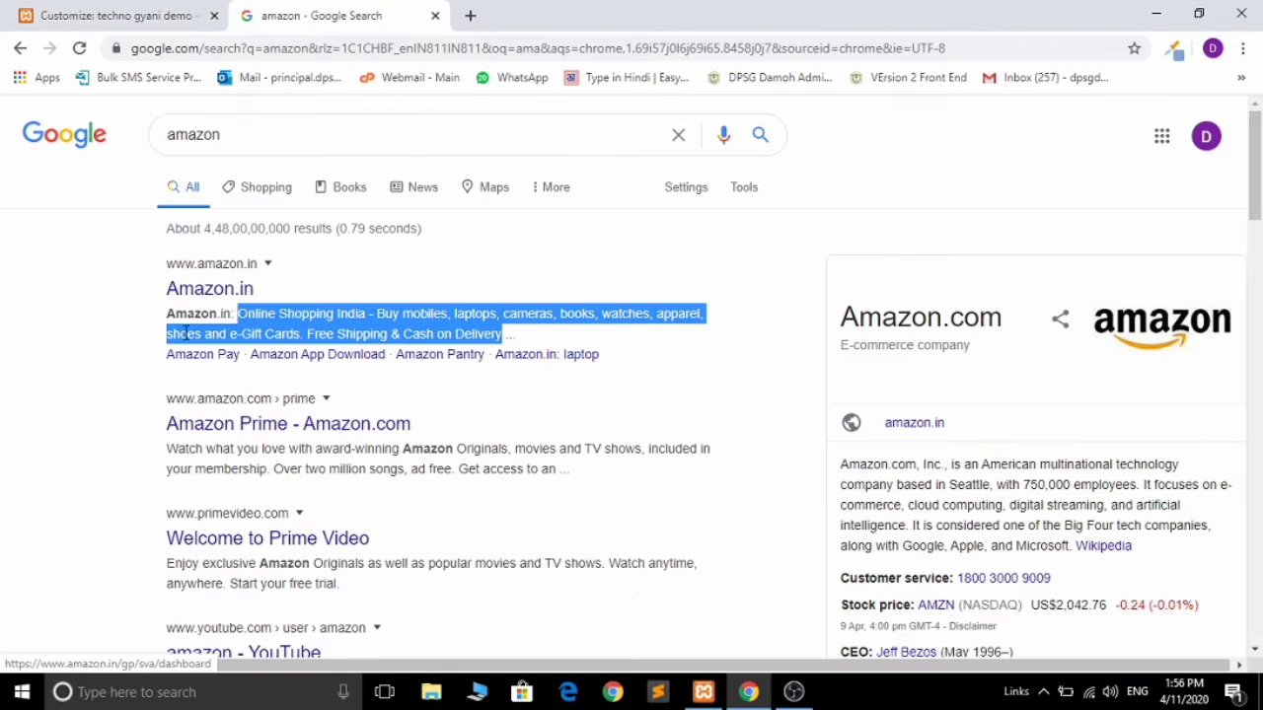
click(95, 13)
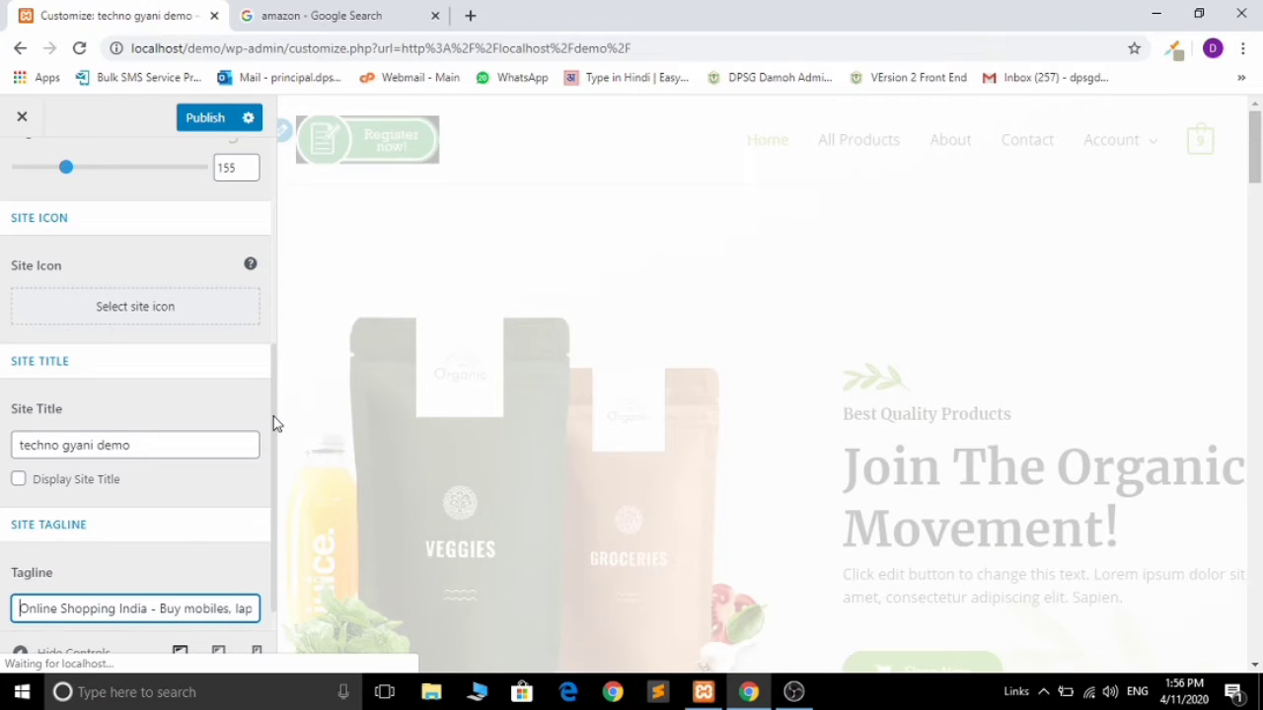
scroll(169, 401, up, 1)
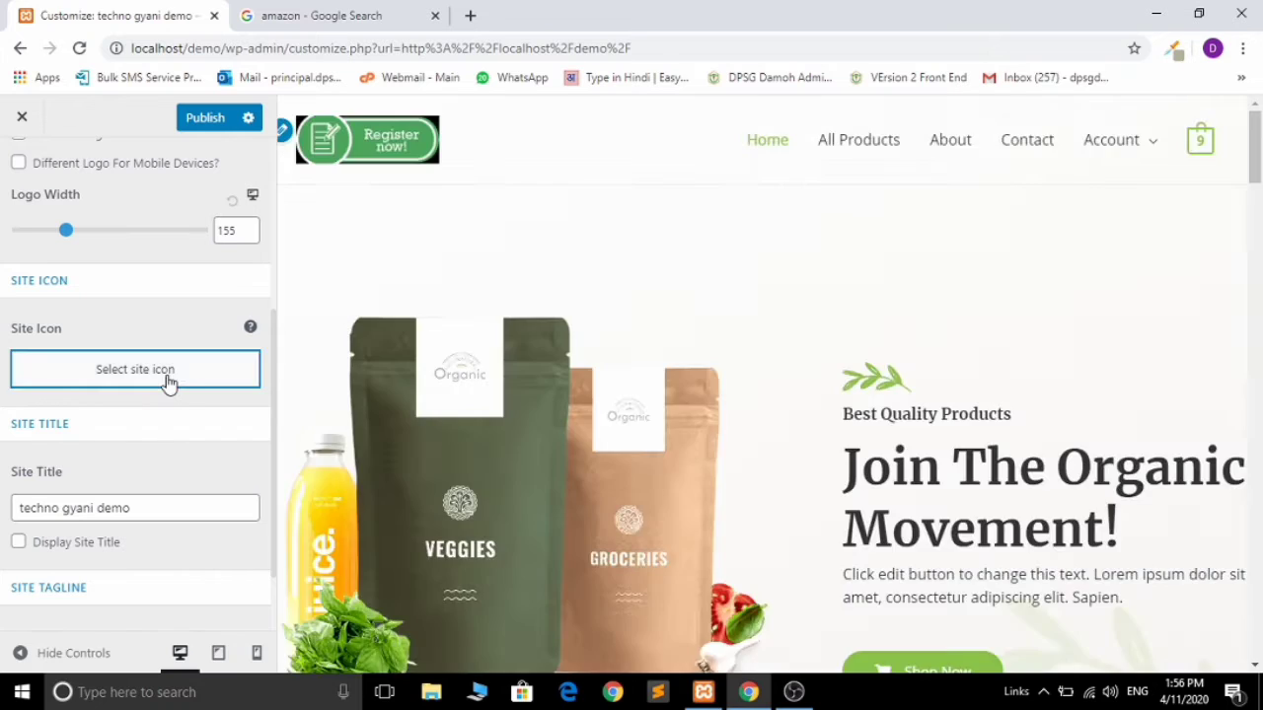
Step: Set the site icon to gif-animation-click, cropped square around the green notepad graphic
click(168, 380)
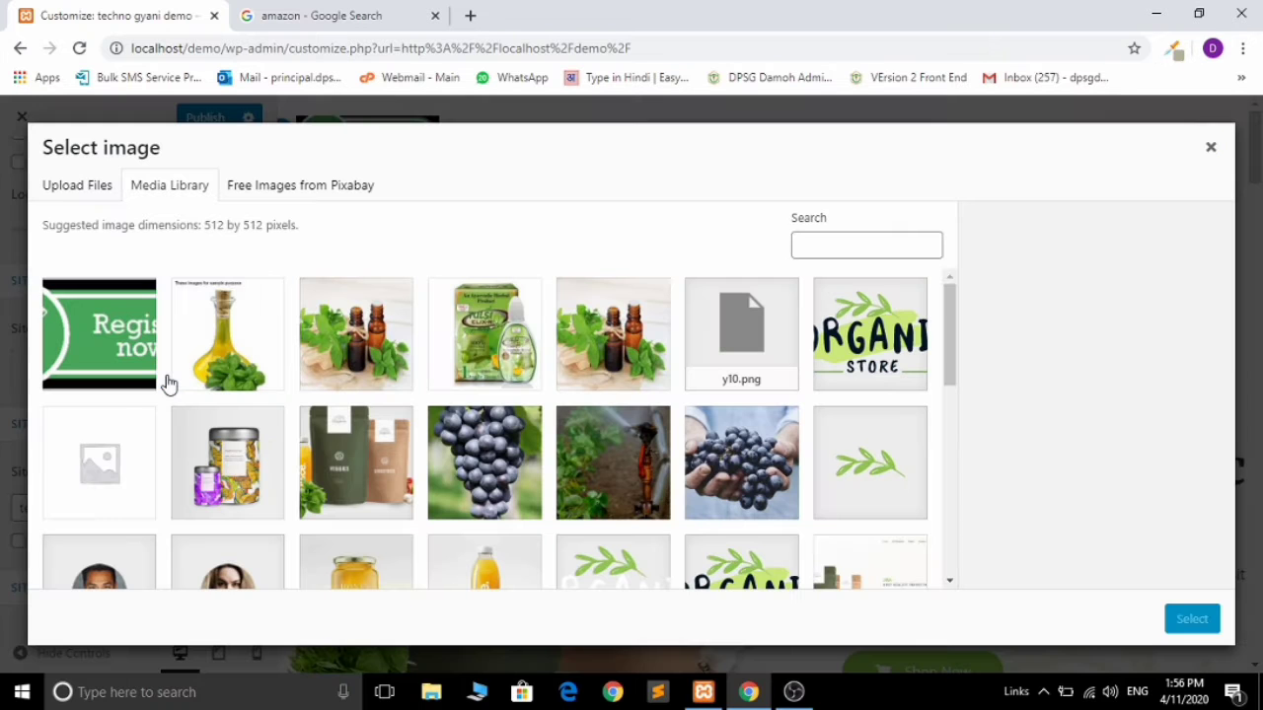
click(130, 341)
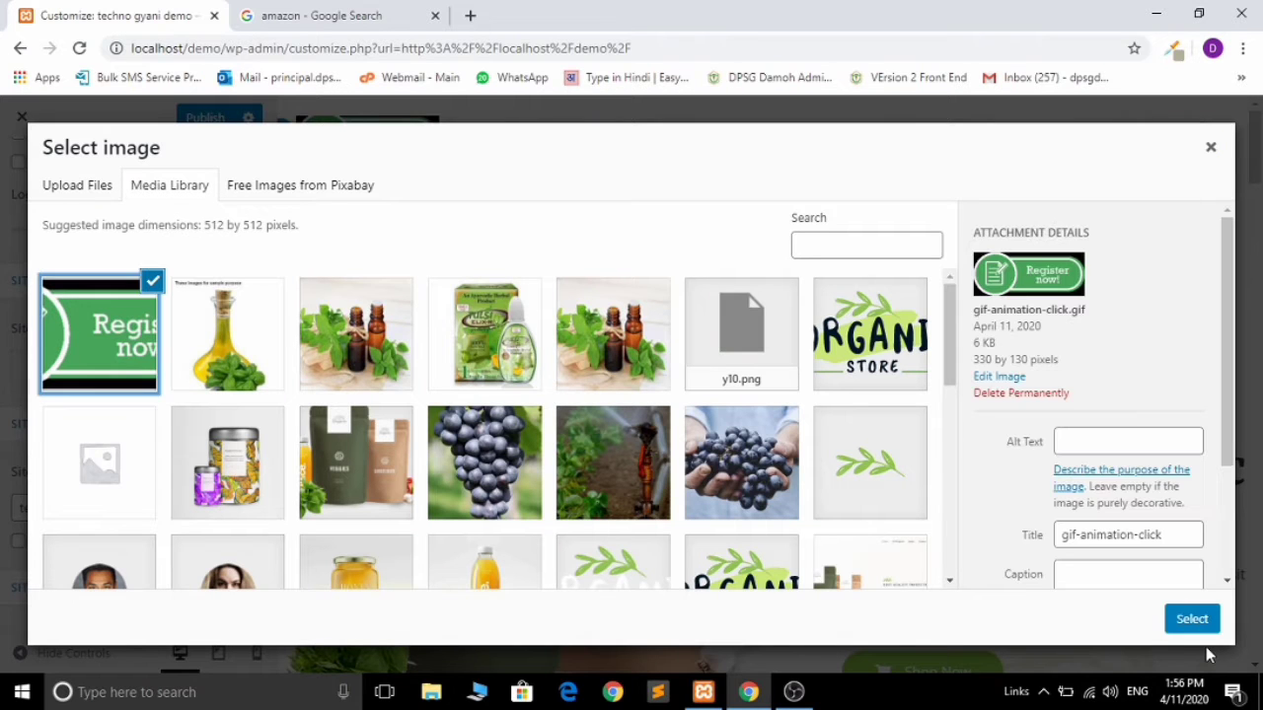
click(1192, 619)
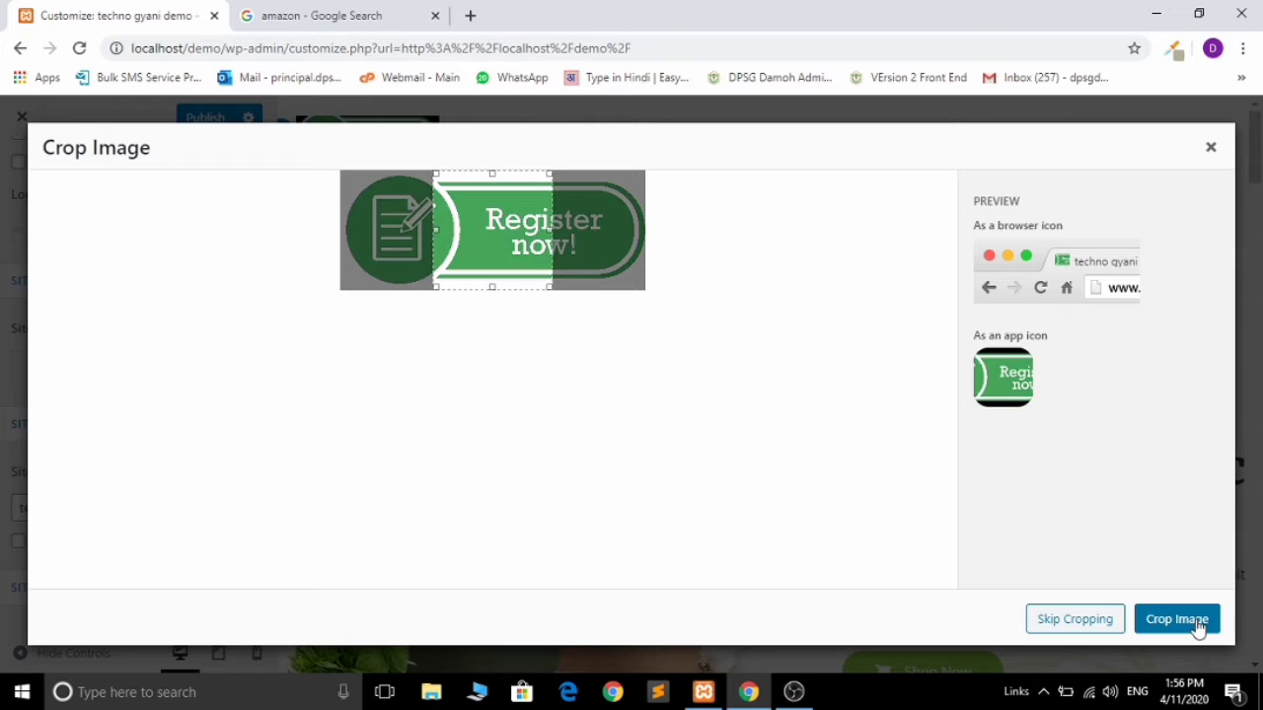
drag(464, 244, 371, 245)
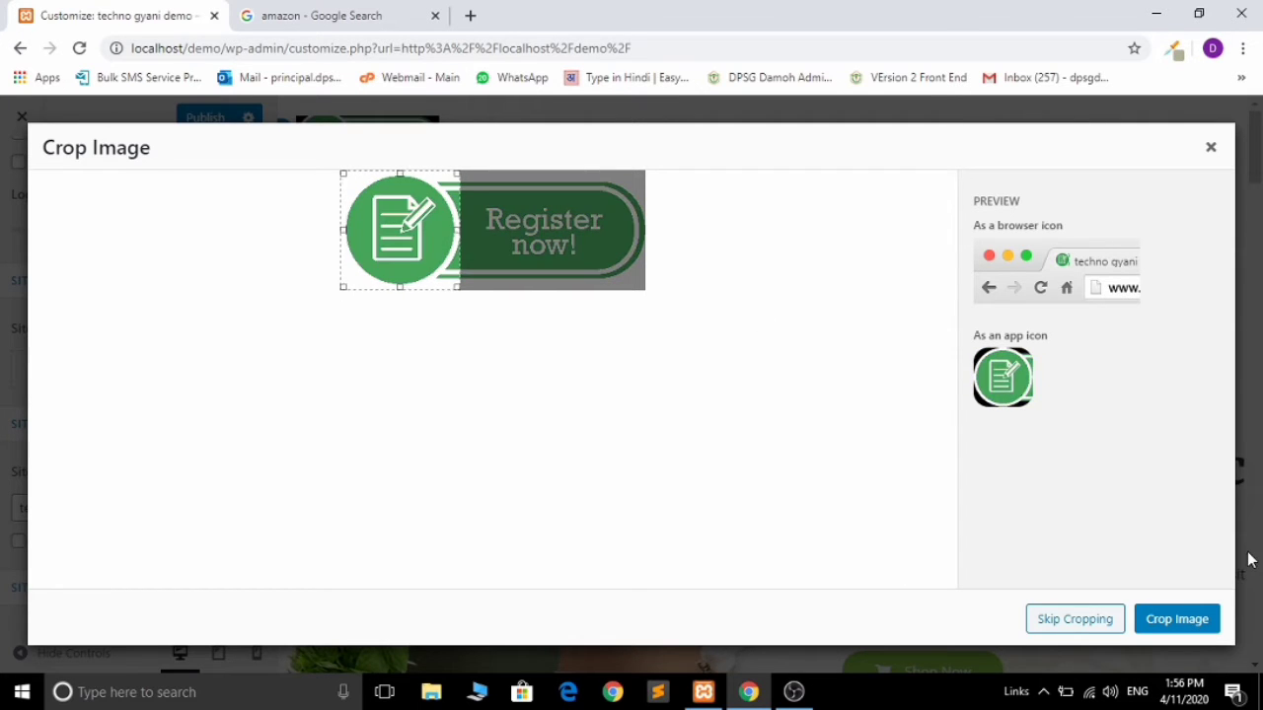
click(1178, 627)
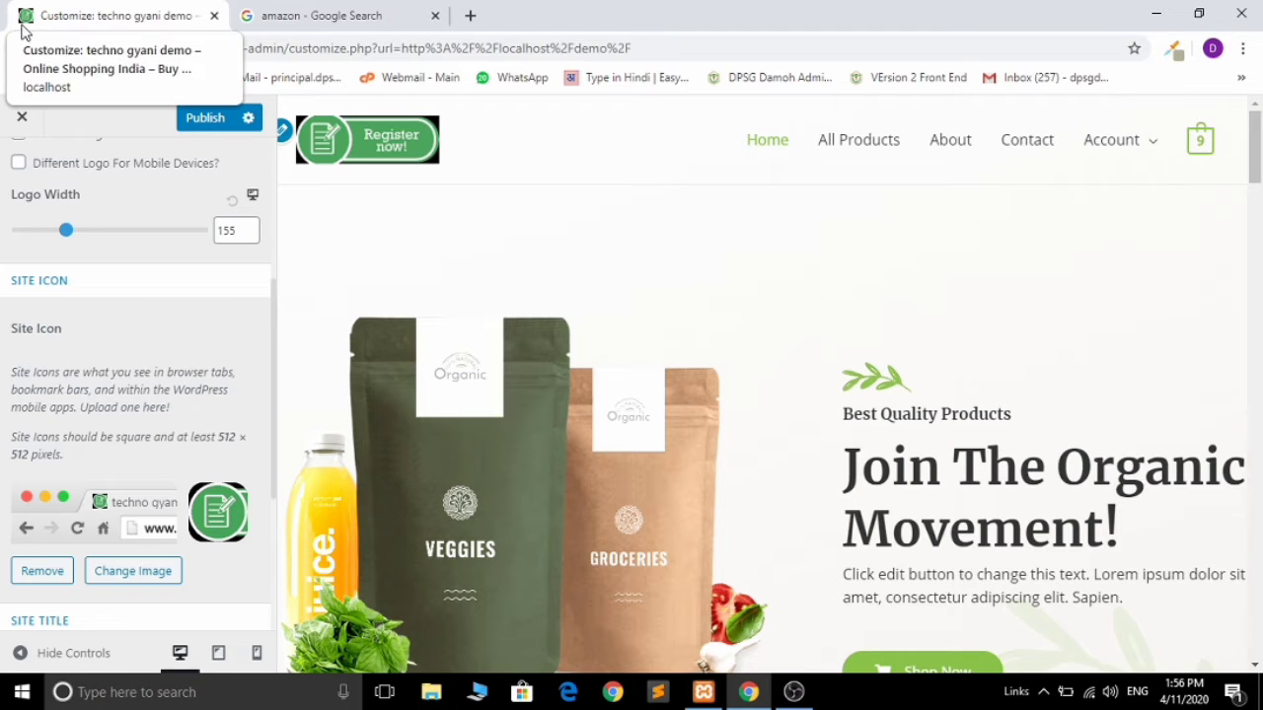
drag(275, 301, 274, 198)
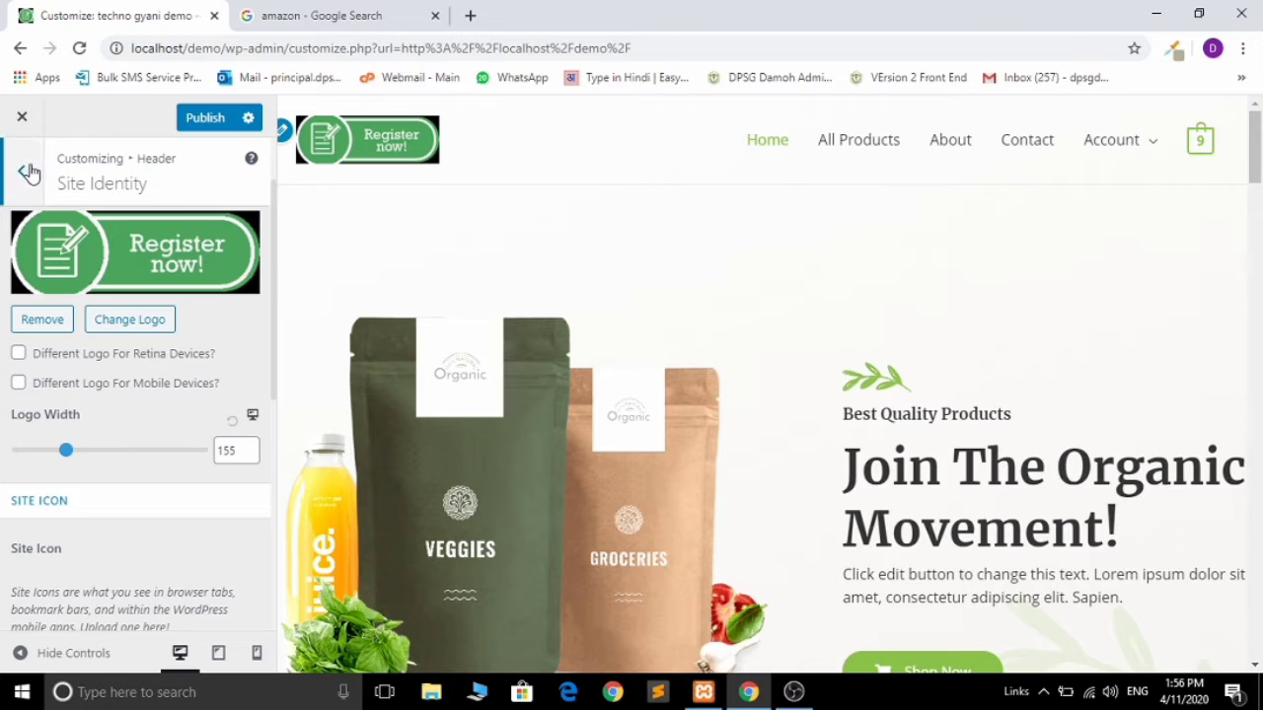
Step: Look through Primary Header settings, then back out to the root panel and enter Footer
click(26, 168)
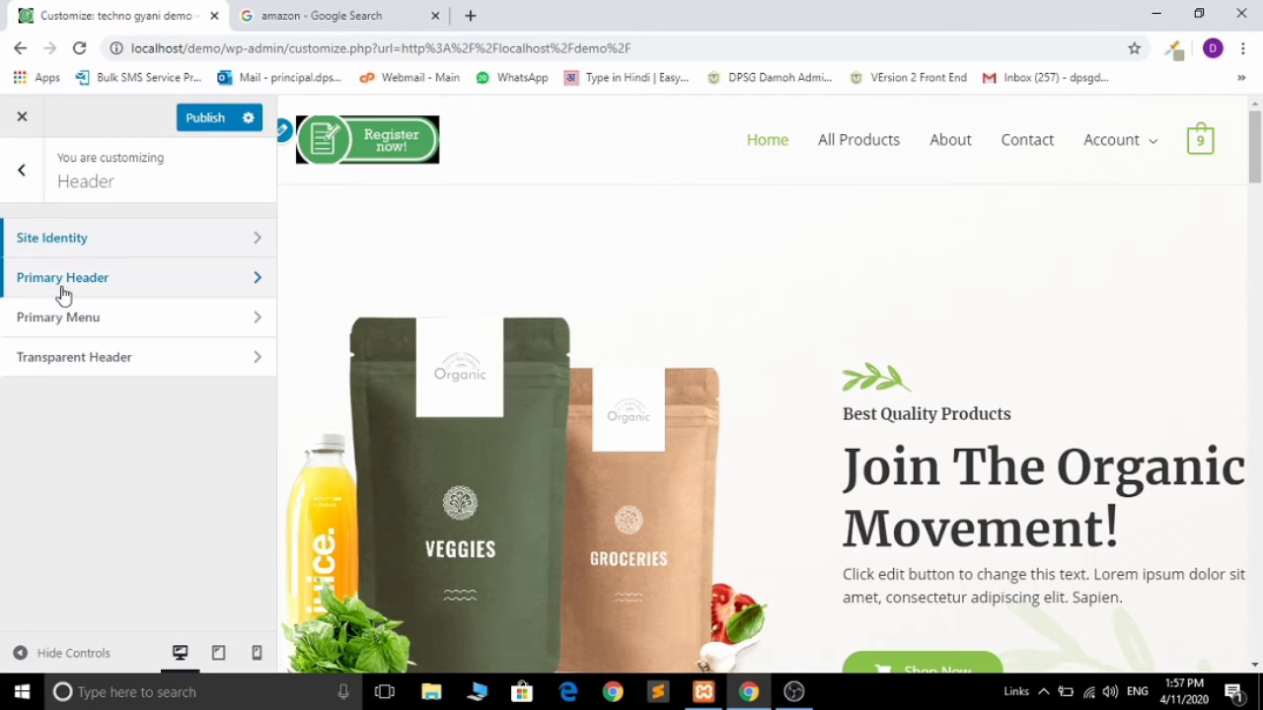
click(28, 287)
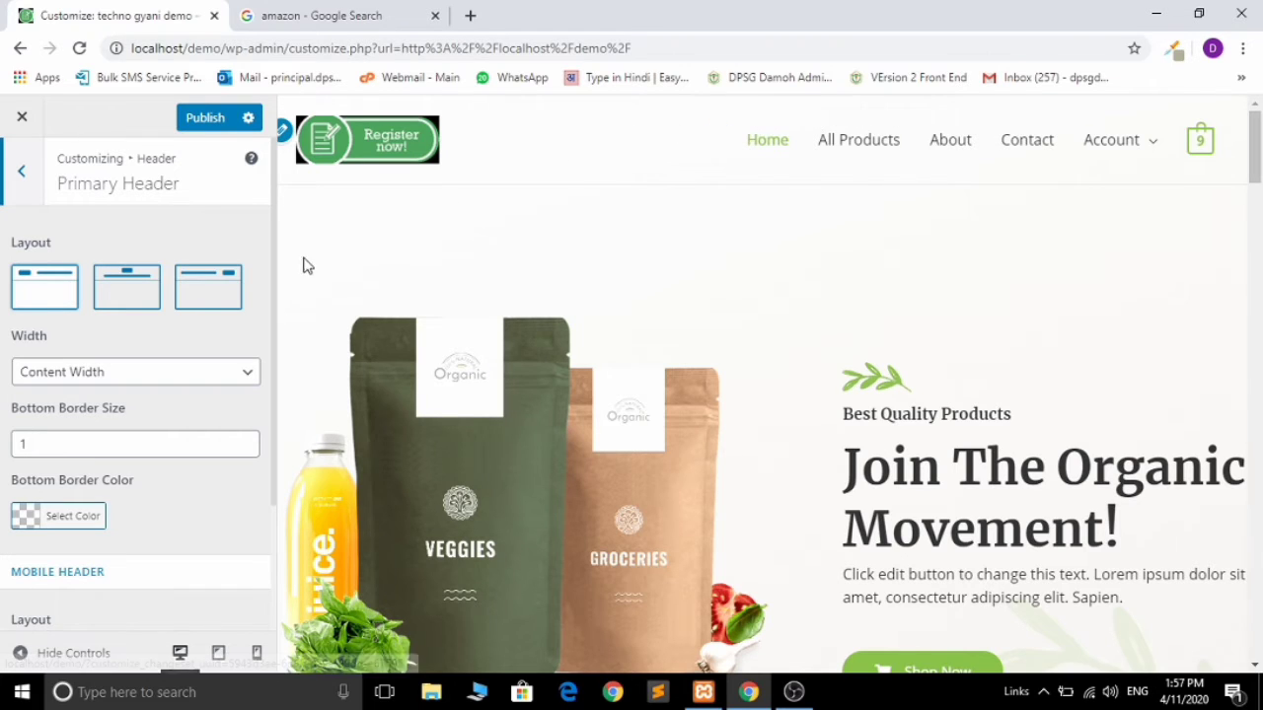
drag(273, 316, 273, 408)
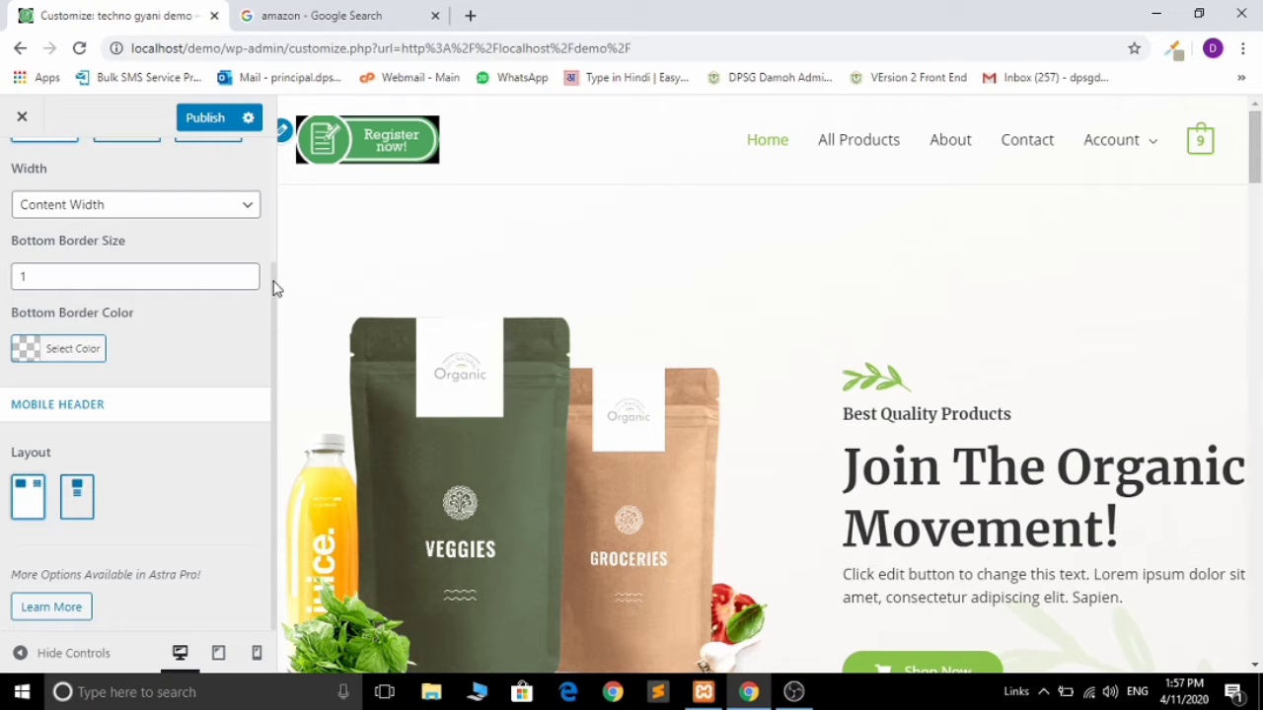
drag(273, 279, 274, 176)
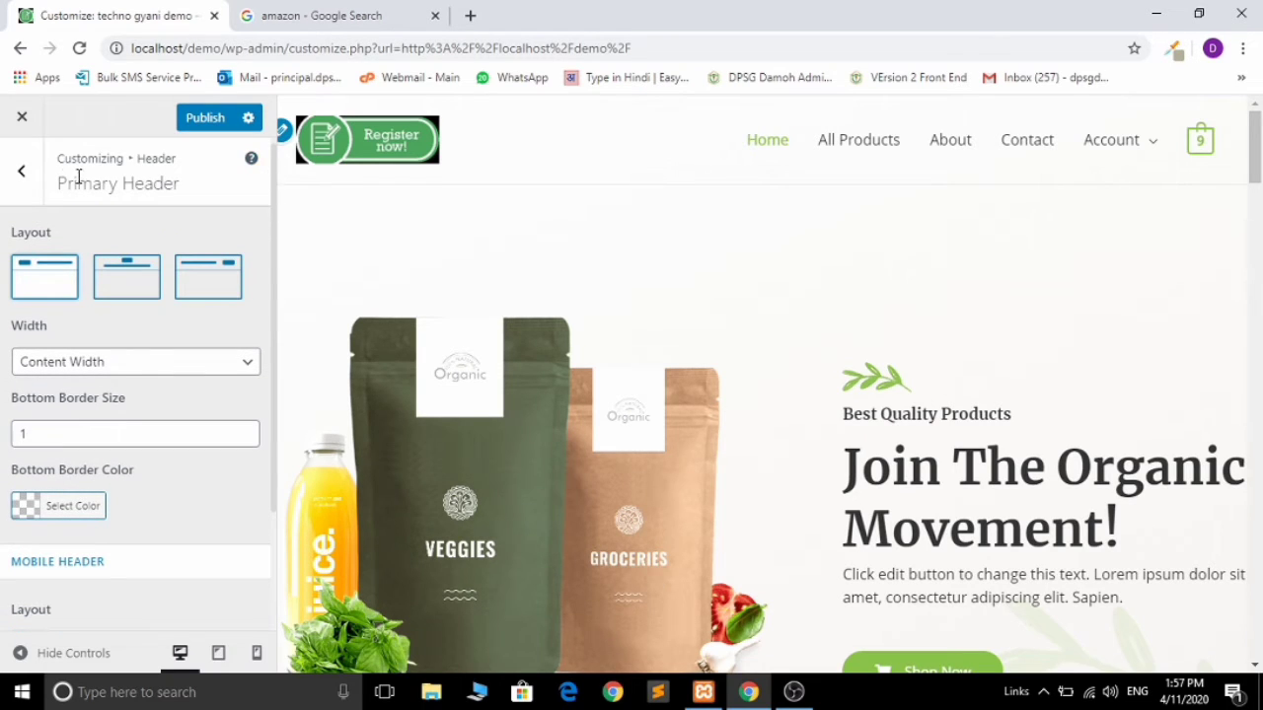
click(24, 174)
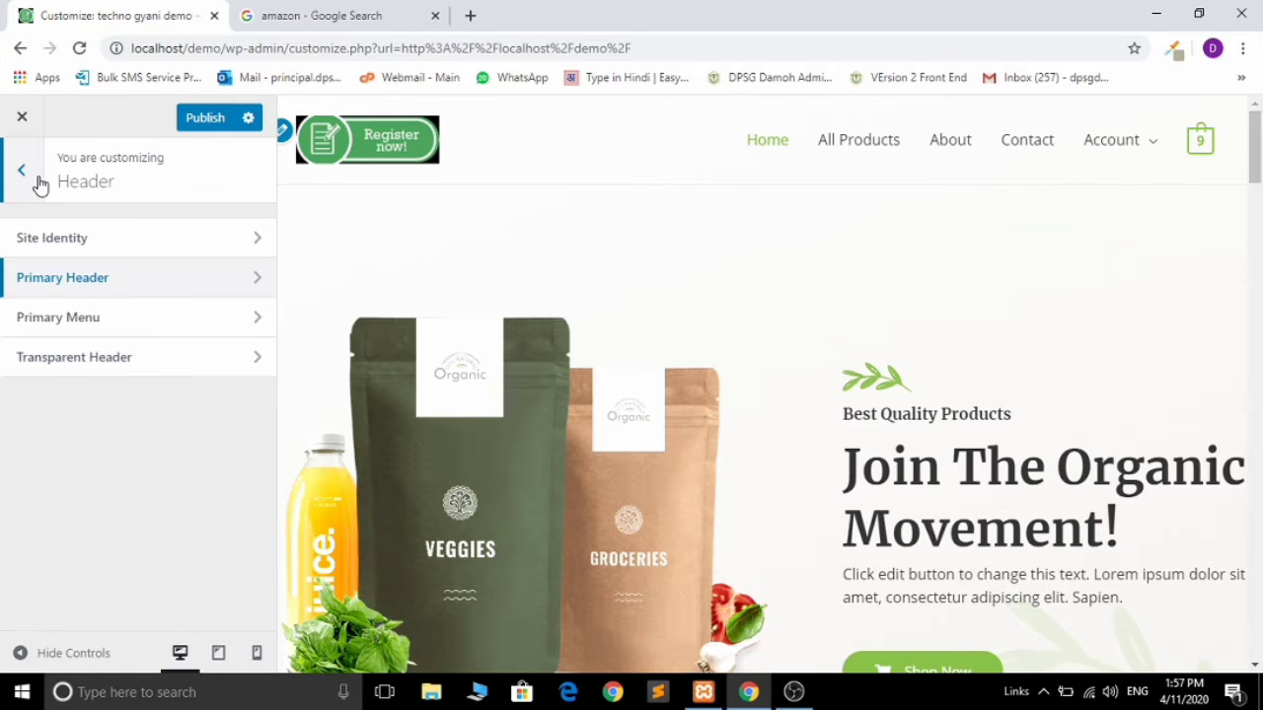
click(27, 186)
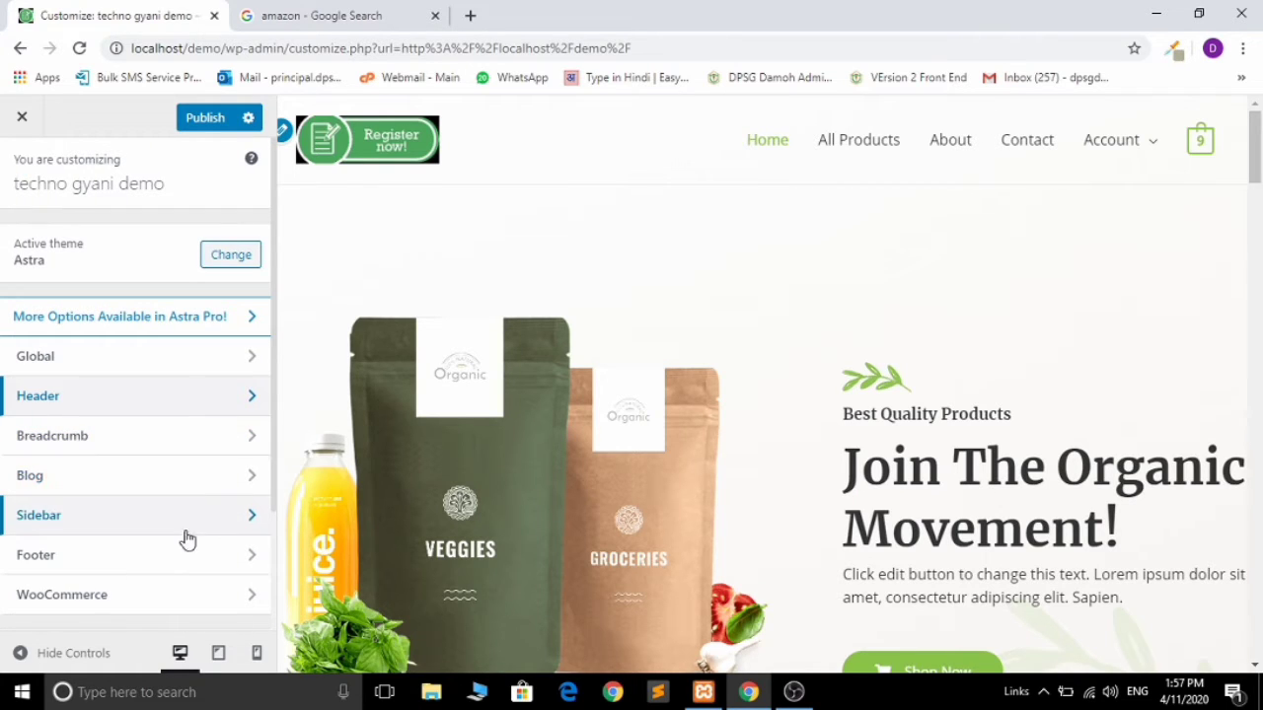
click(186, 555)
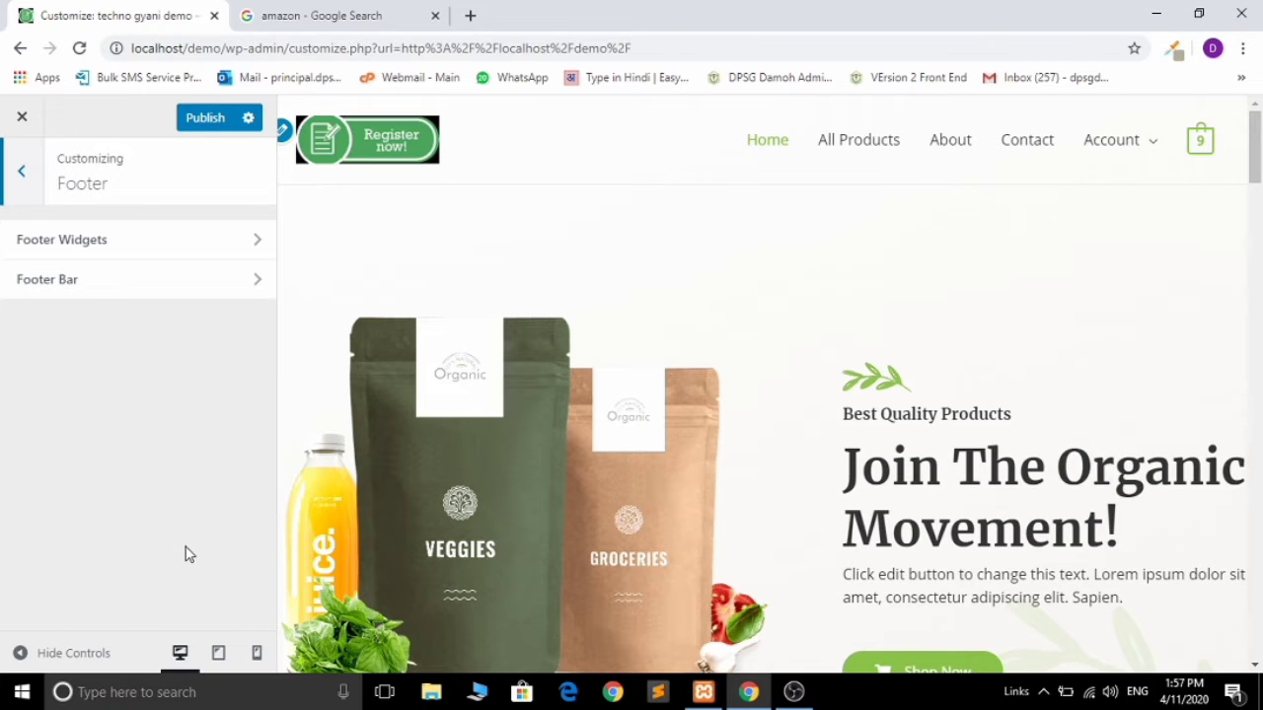
Step: Inspect Footer Widgets and the Footer Bar copyright text, then return to the main section list
drag(1256, 161, 1256, 636)
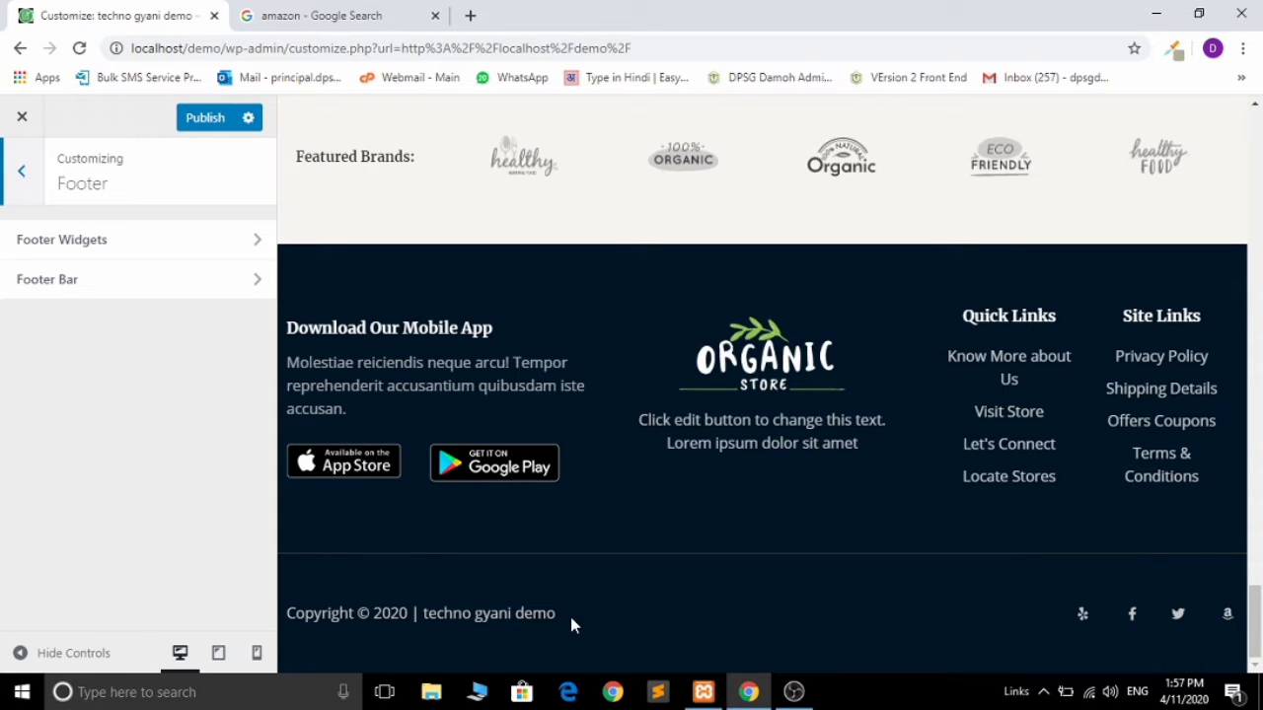
click(89, 259)
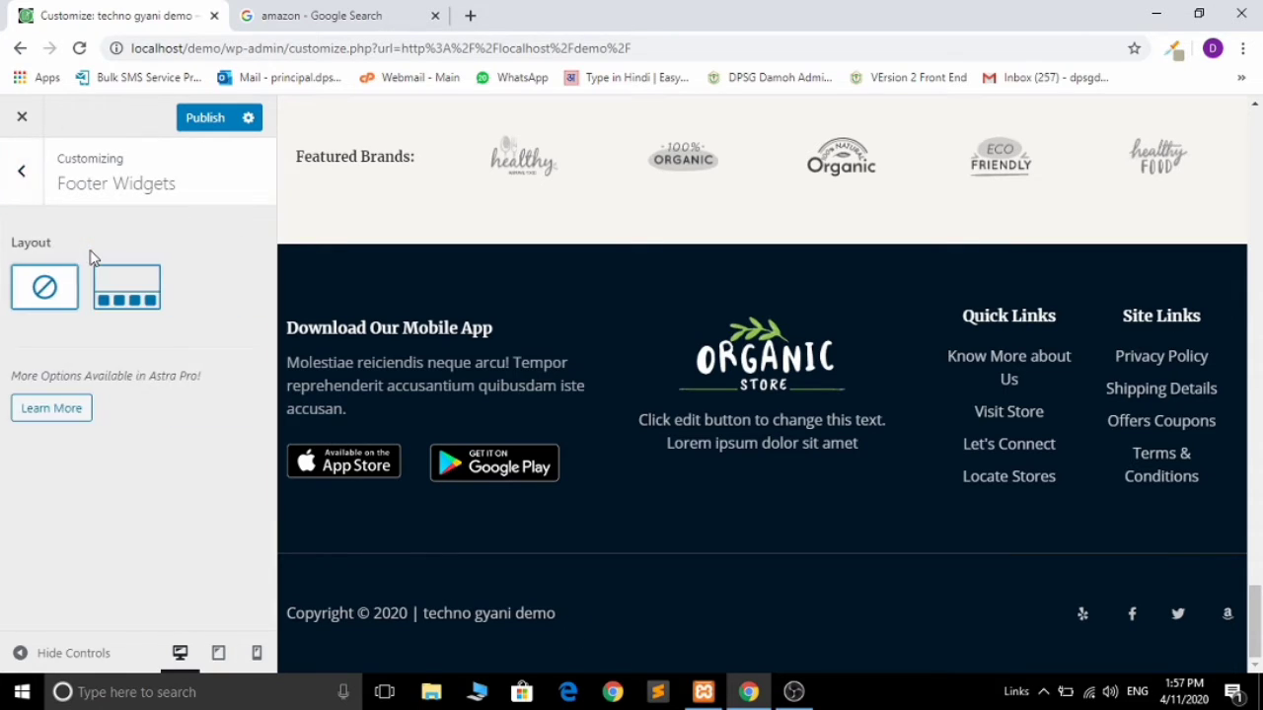
click(26, 184)
click(65, 295)
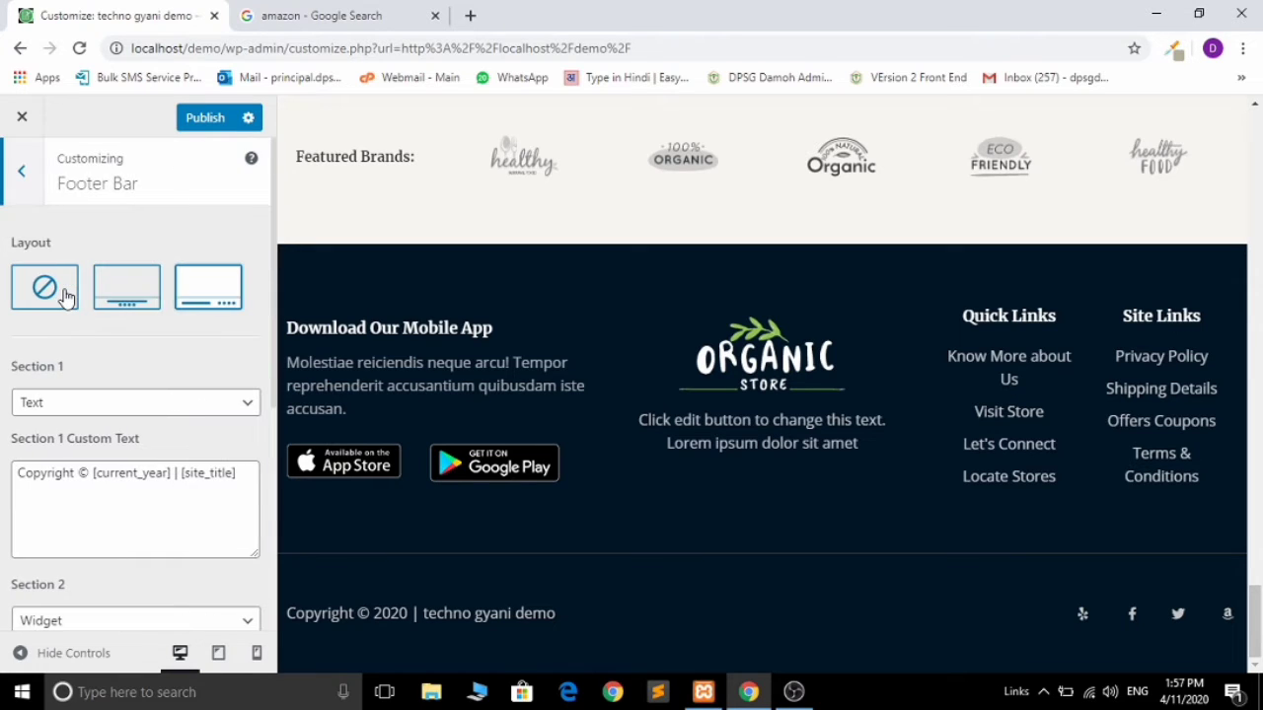
drag(110, 474, 240, 475)
click(173, 369)
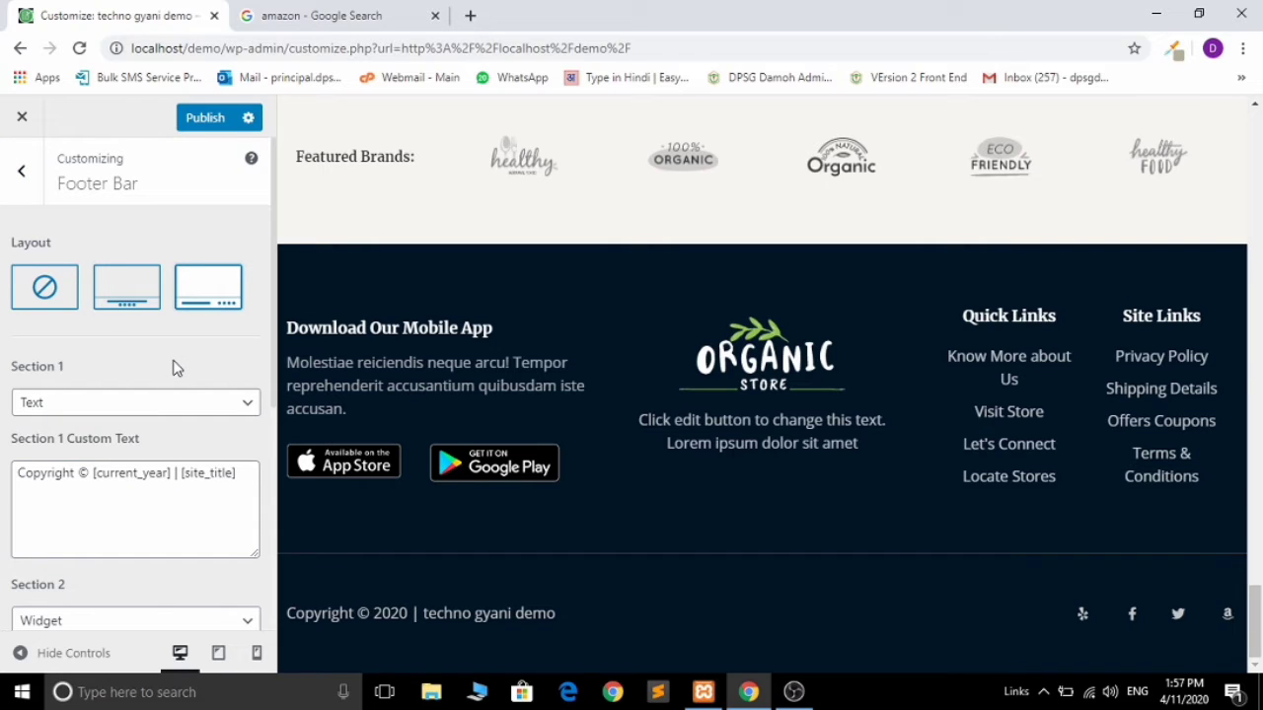
click(23, 173)
click(24, 201)
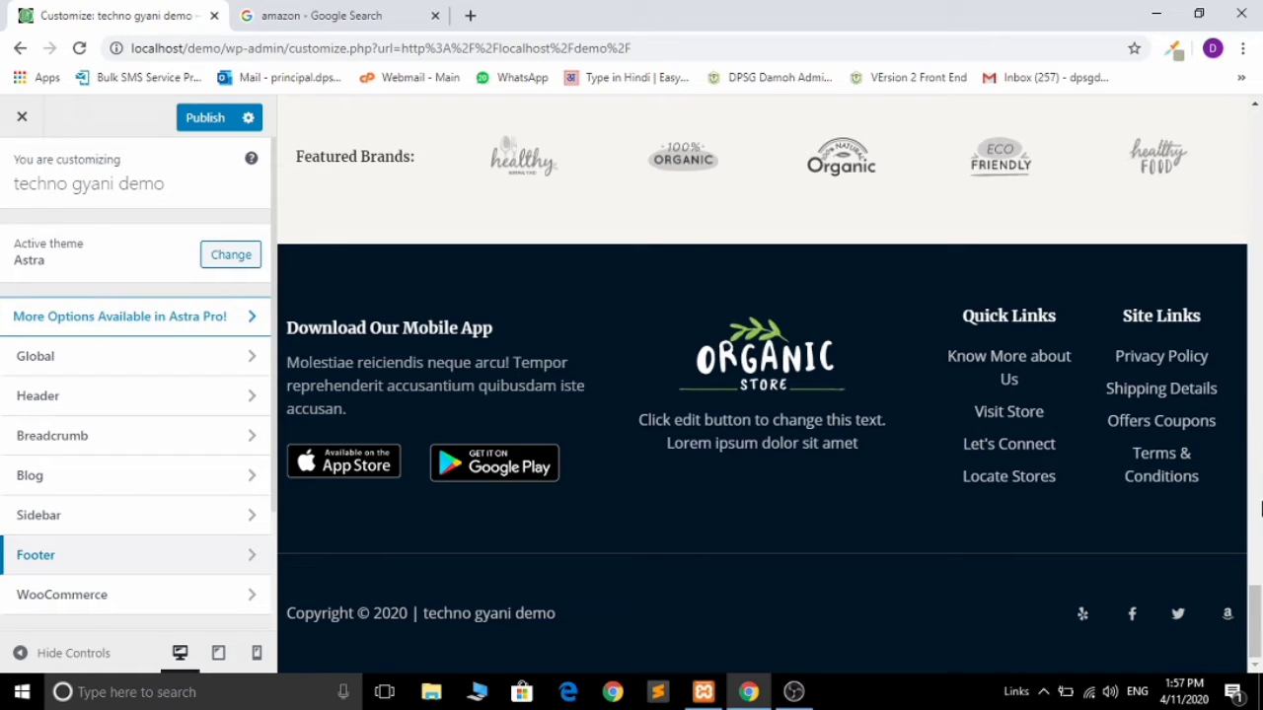
drag(1256, 597, 1255, 86)
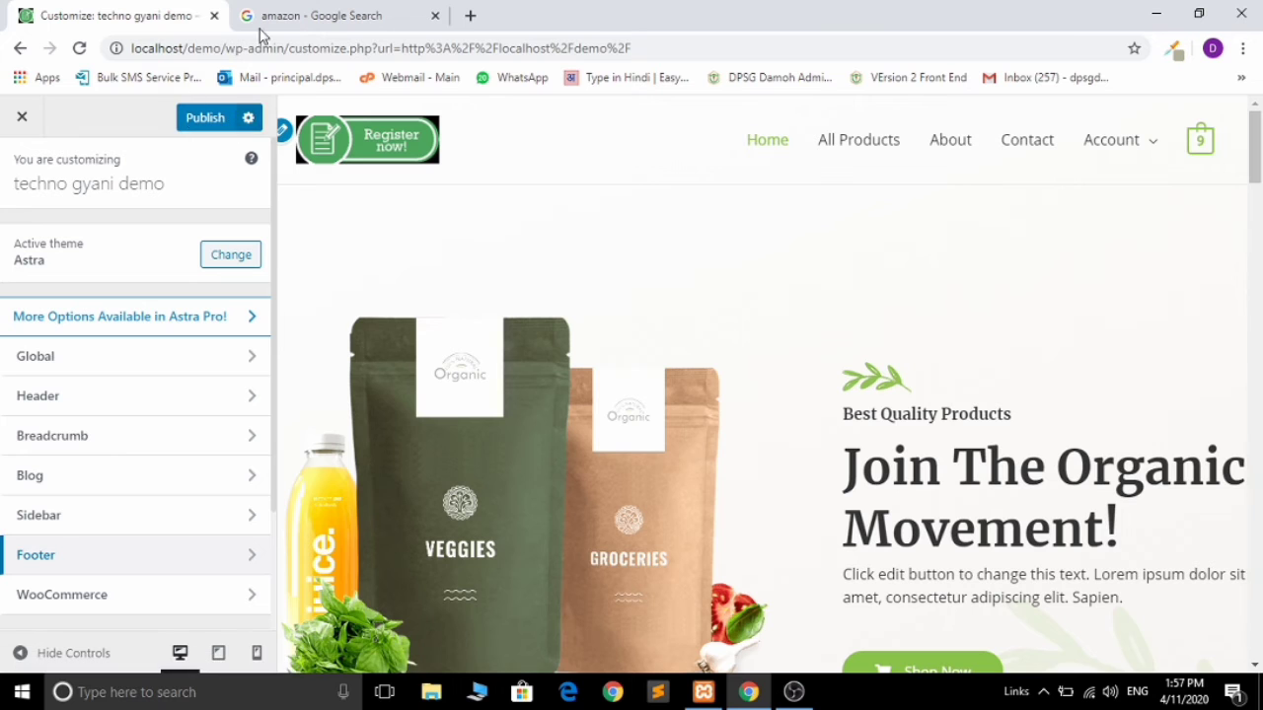
Step: Publish the Customizer changes and close the Customizer
click(200, 126)
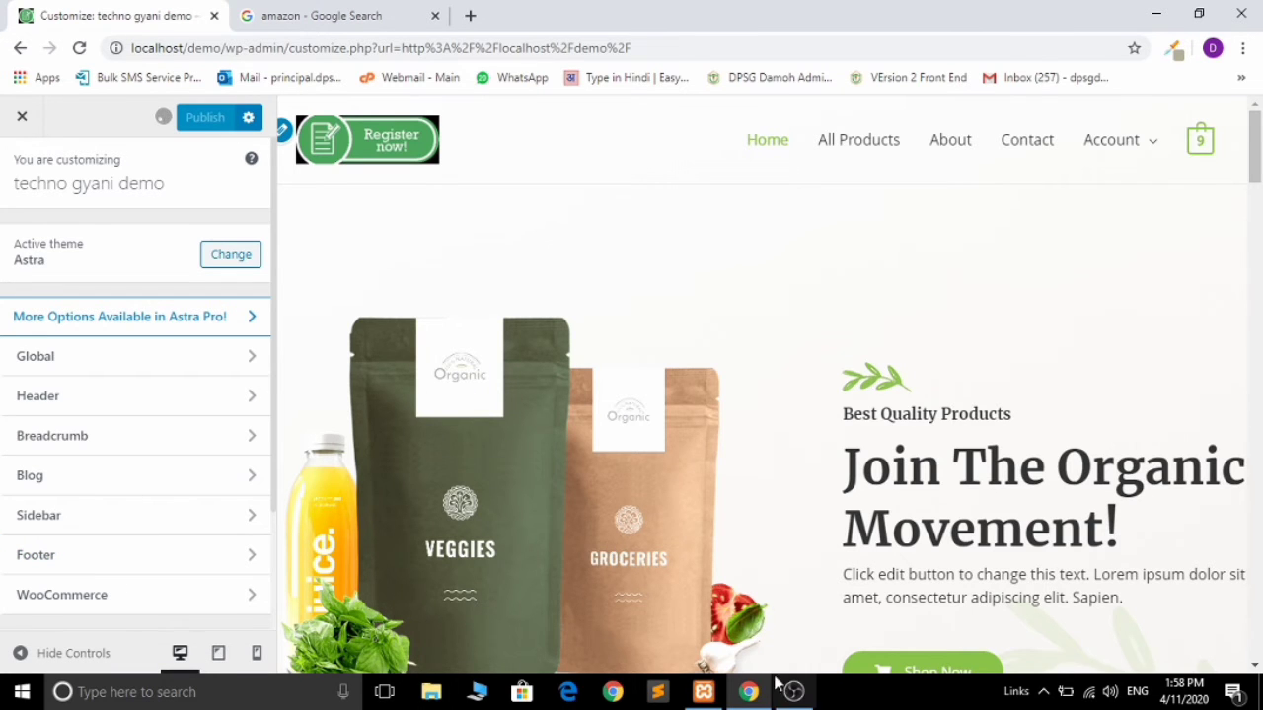
click(791, 694)
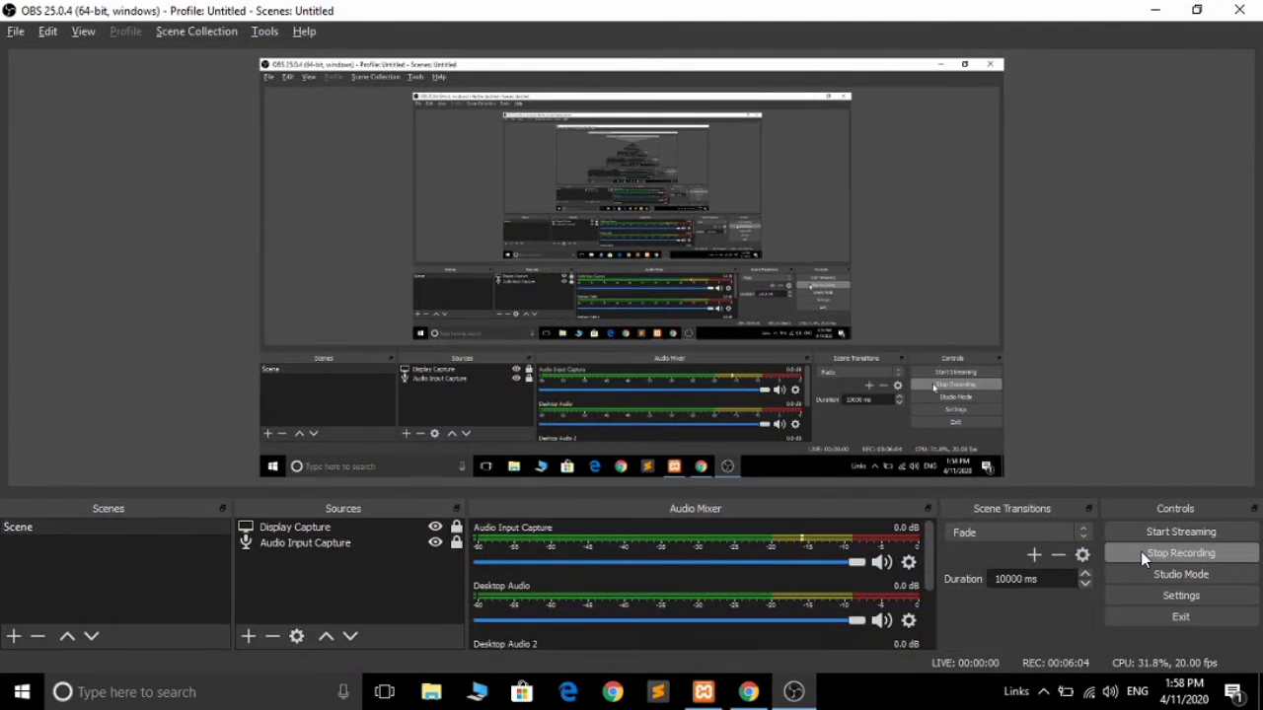
click(1140, 551)
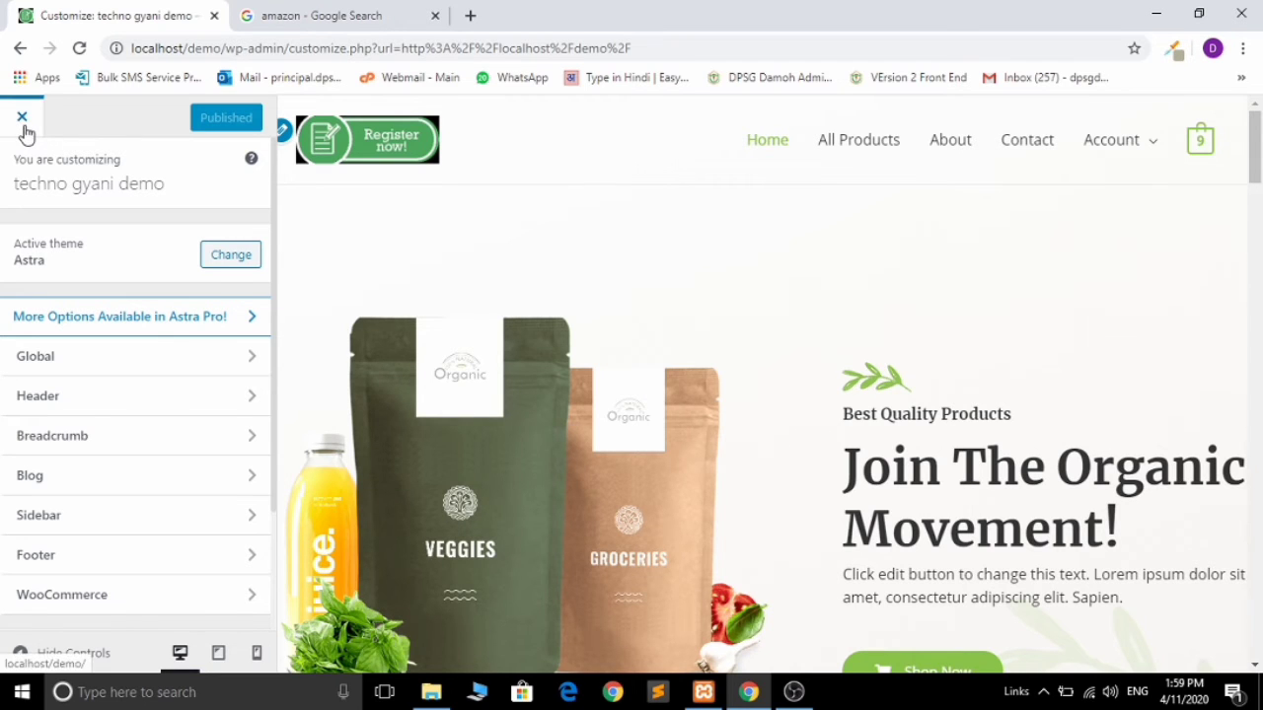
click(22, 118)
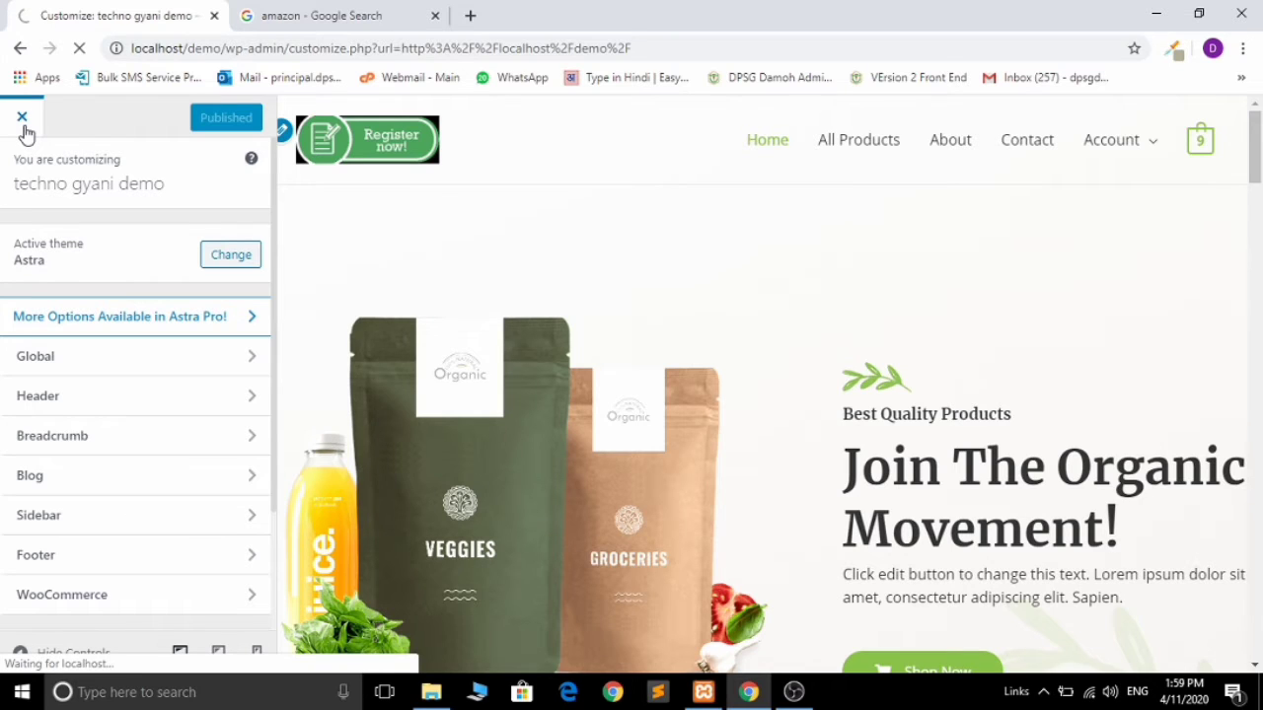
Step: Log out of the WordPress admin
mouse_move(1085, 215)
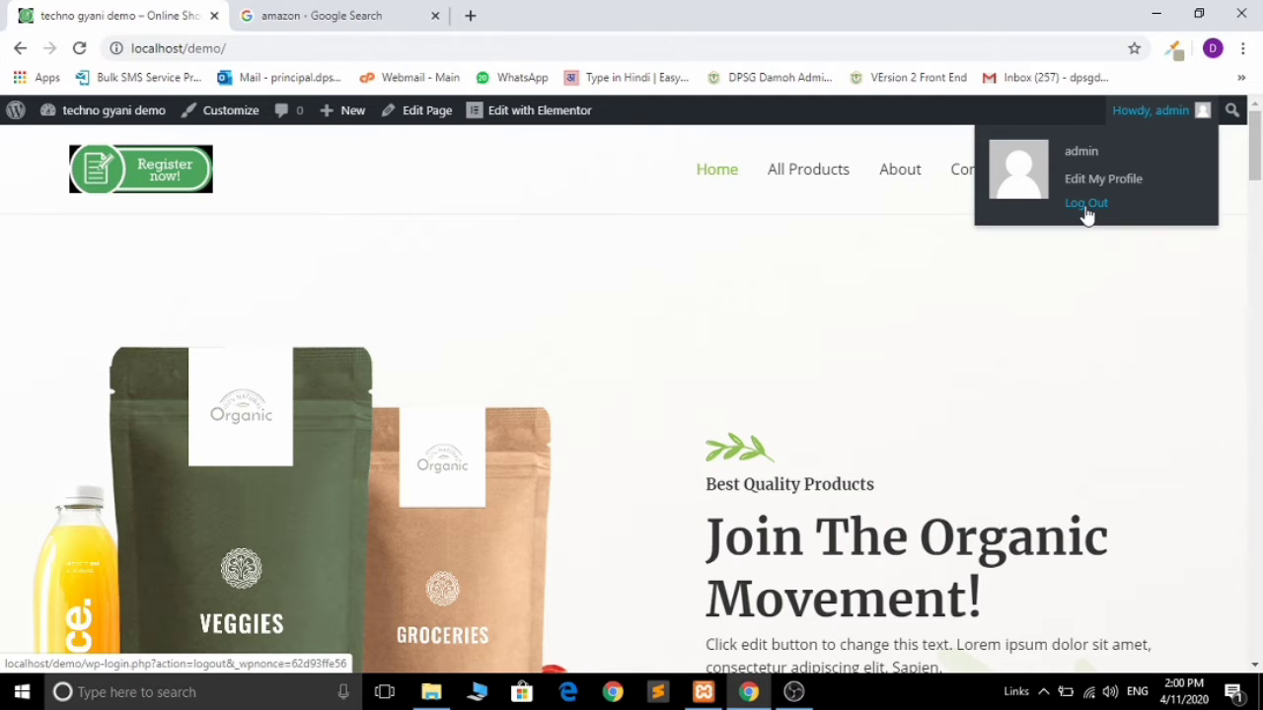
click(1086, 204)
click(666, 44)
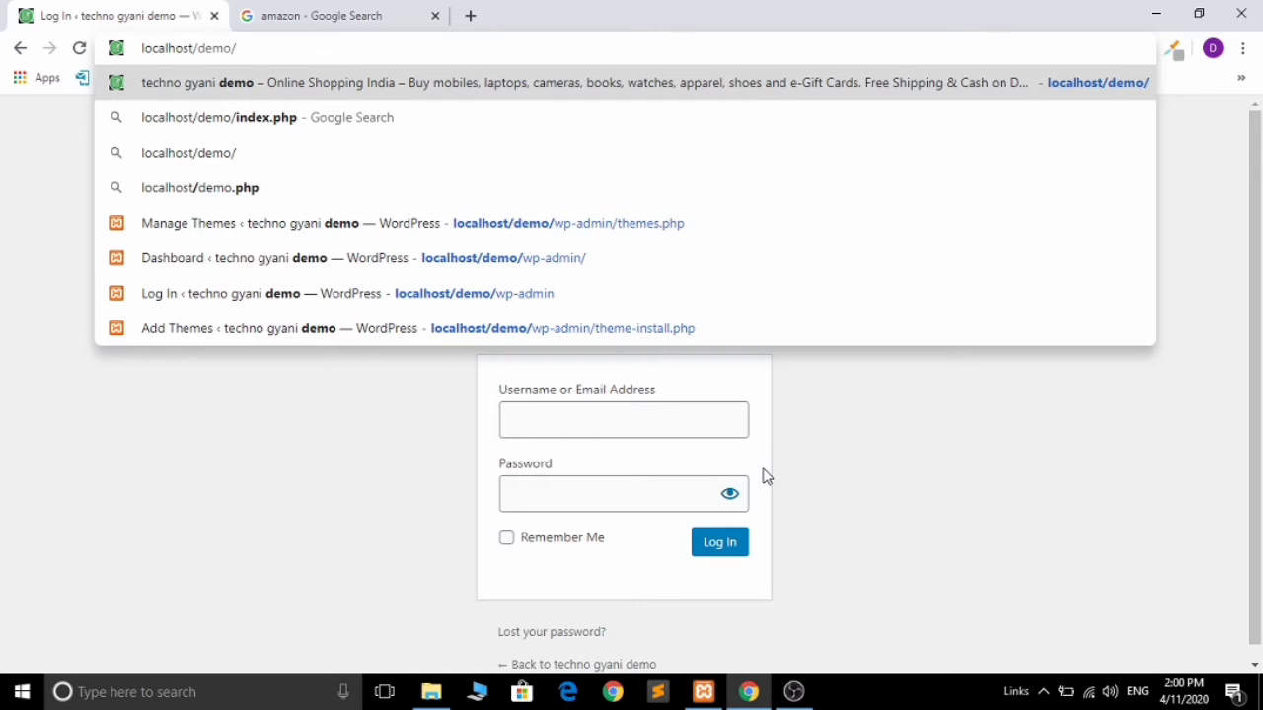
Step: Load localhost/demo/wp-admin and sign back in with the administrator username and password
text(wp-admin)
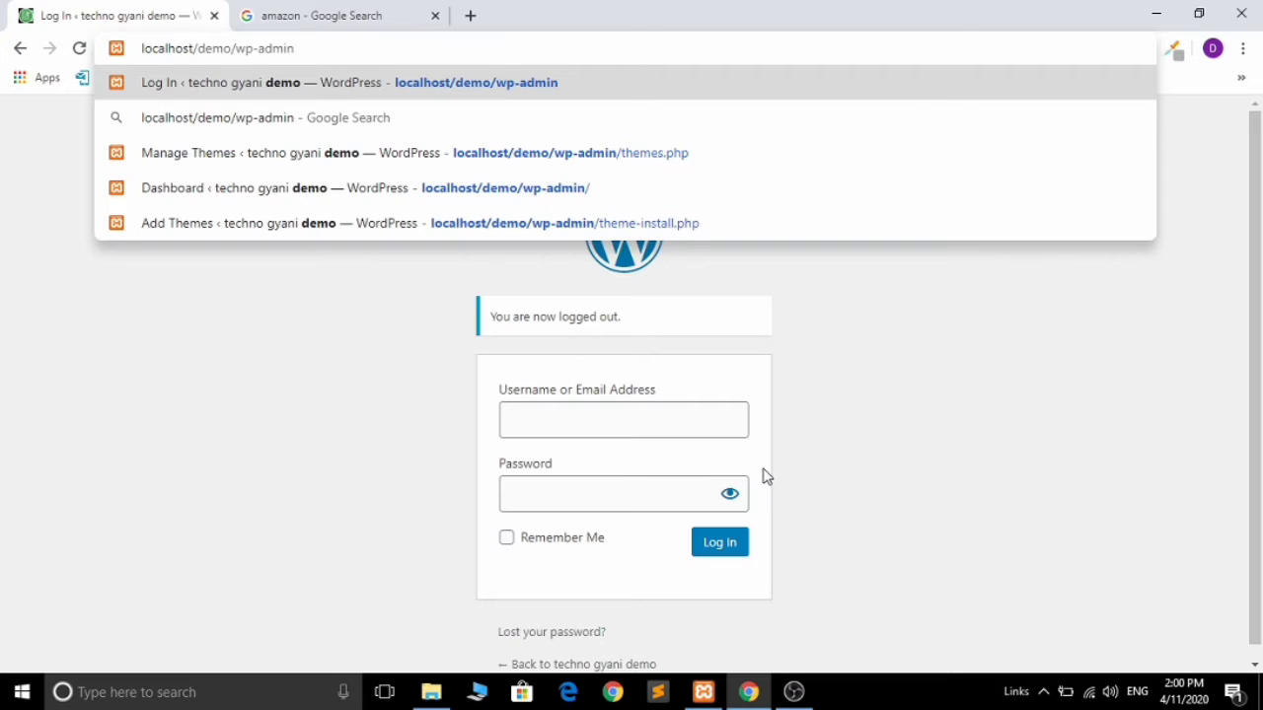
key(Return)
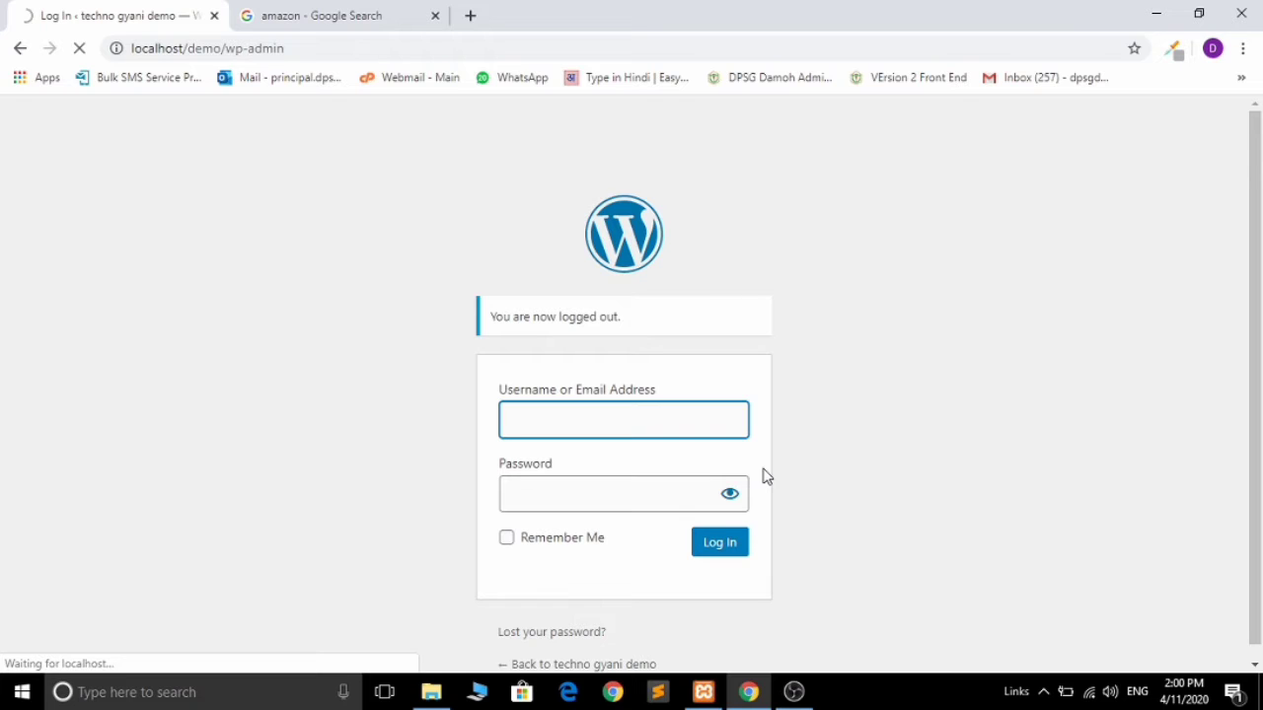
text(de)
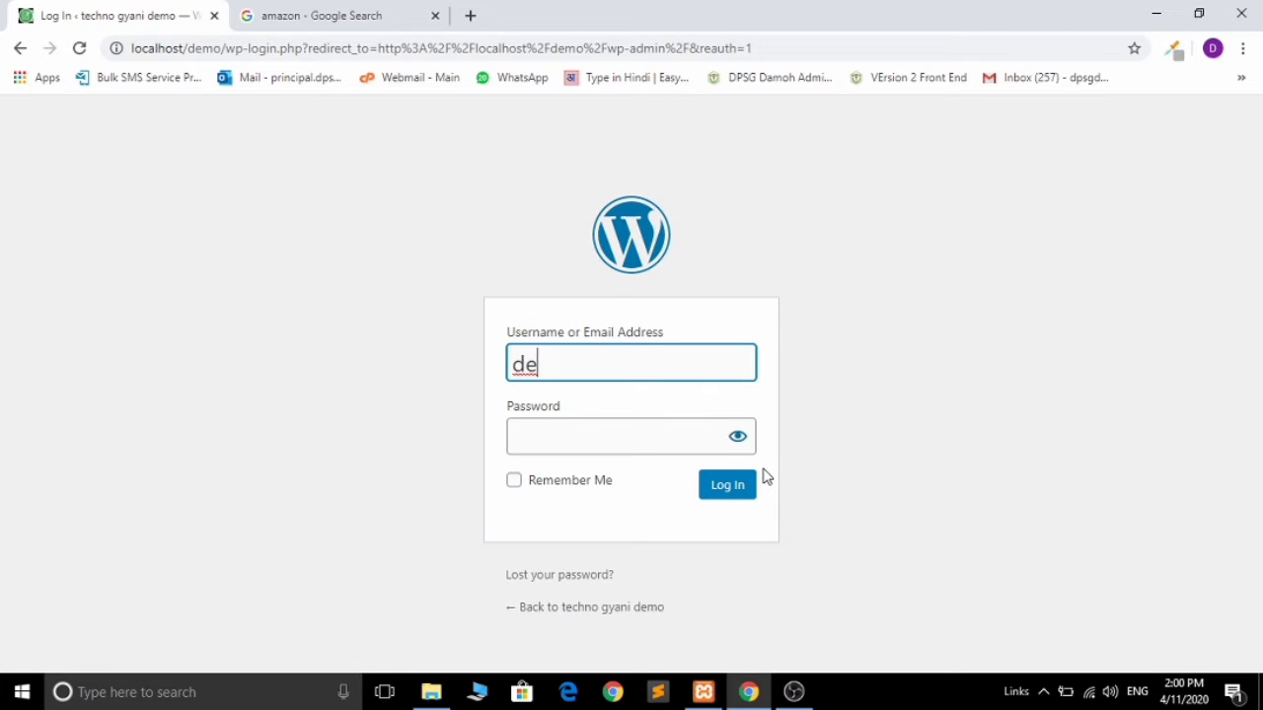
key(BackSpace)
key(BackSpace)
text(admin)
key(Tab)
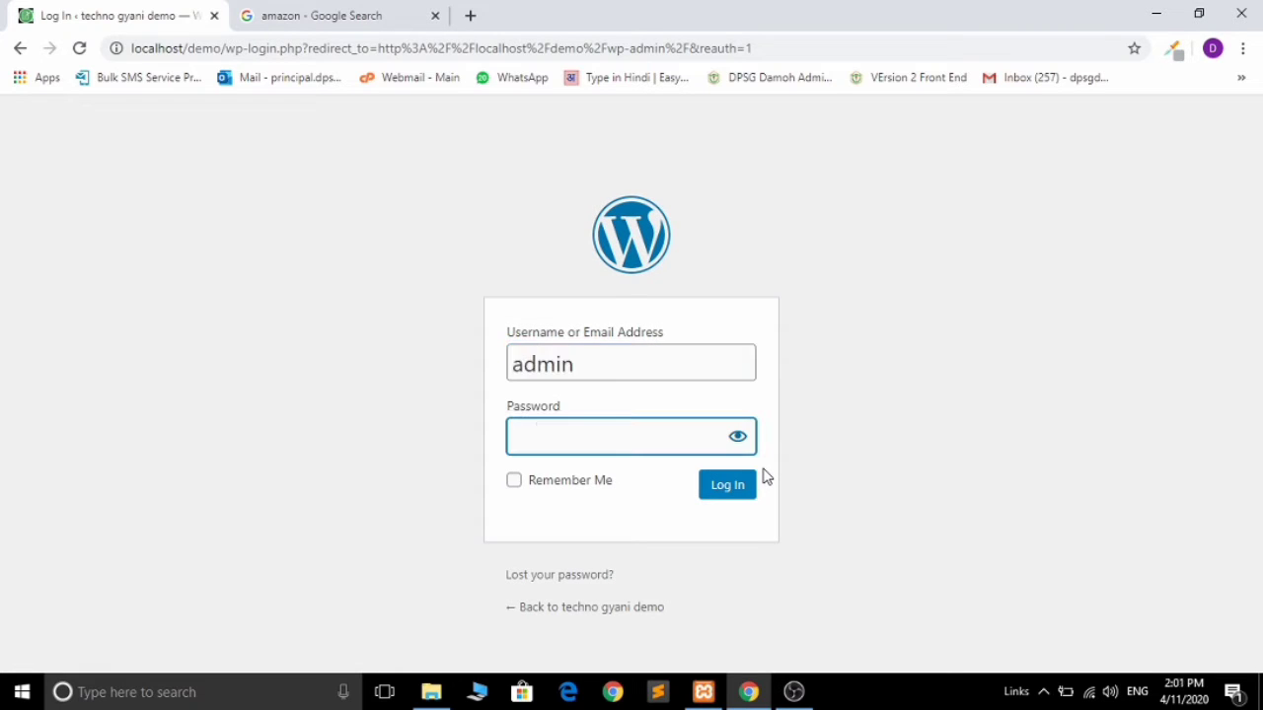
text(********)
text(*)
click(742, 489)
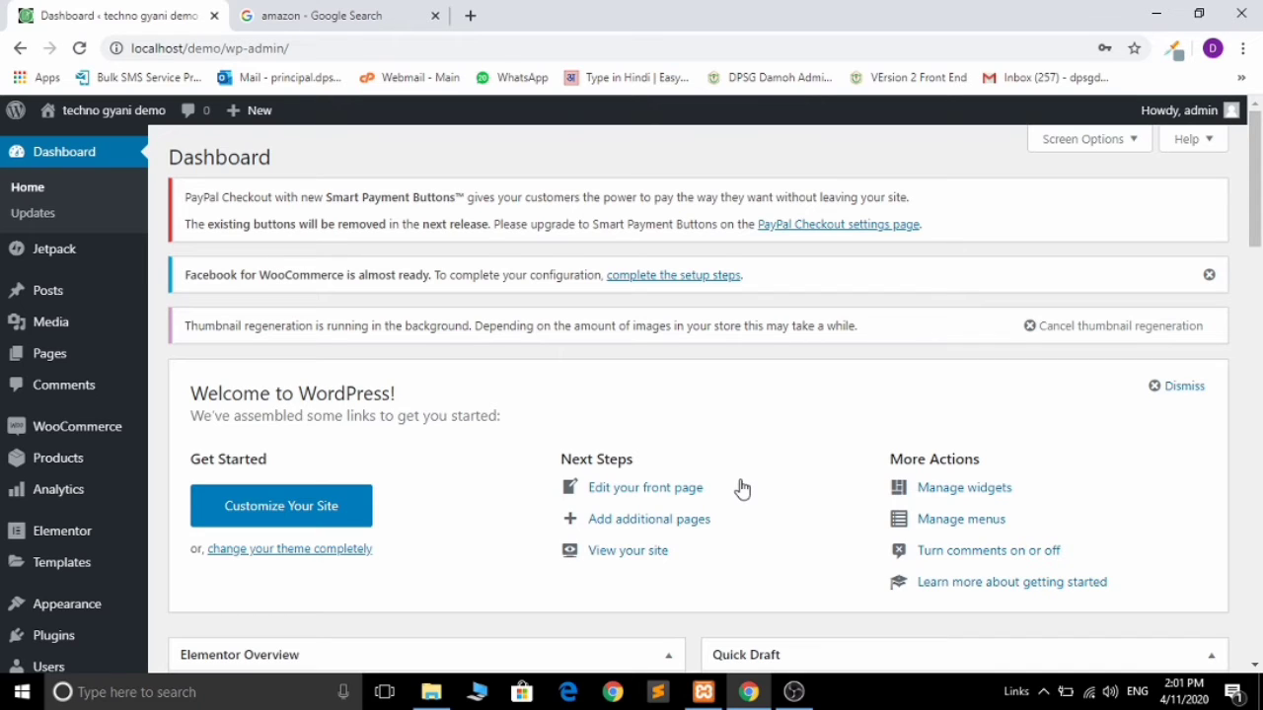
Step: Choose Dashboard from the WooCommerce sidebar flyout
mouse_move(83, 436)
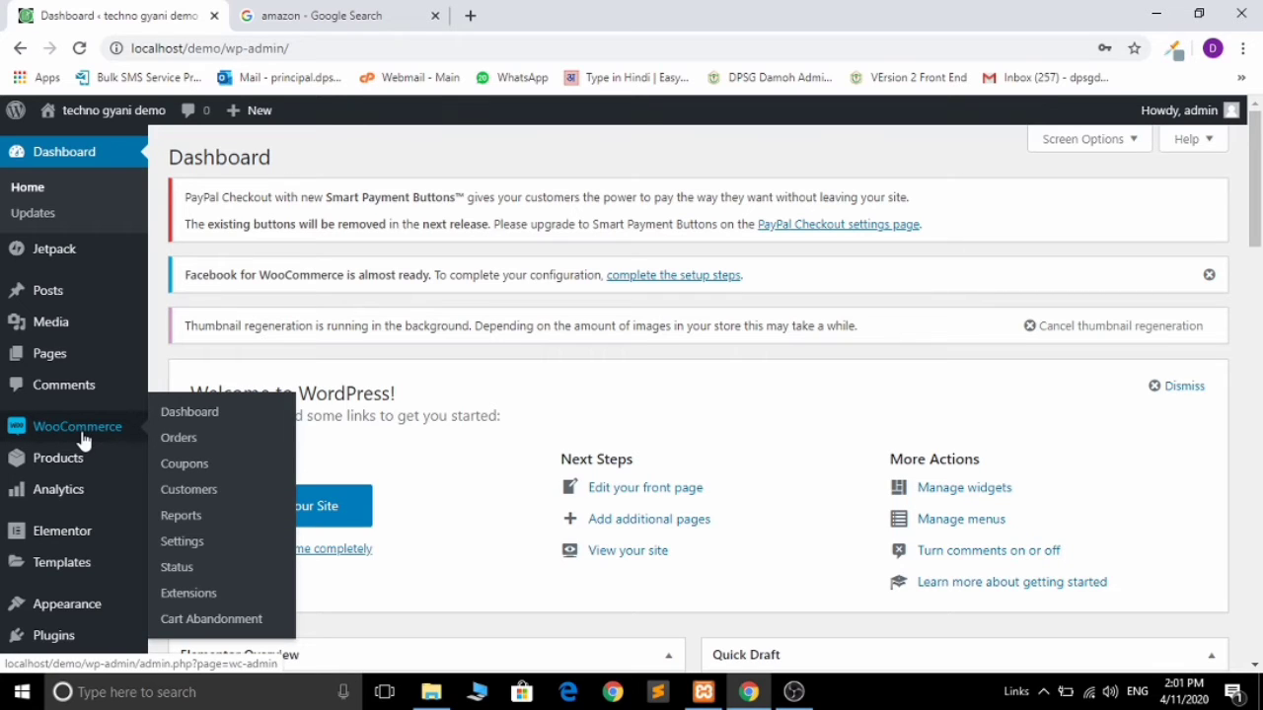
click(191, 415)
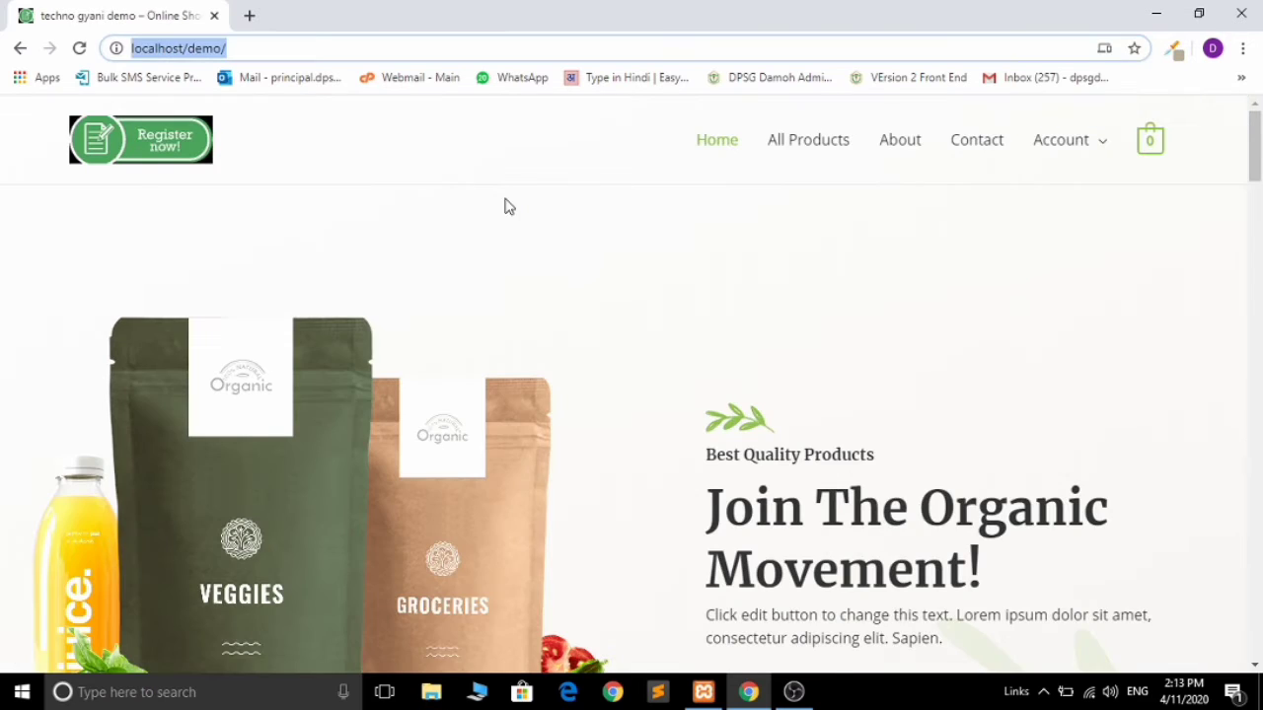
Step: Return from the storefront to the admin login page by appending wp-admin to the address
click(295, 48)
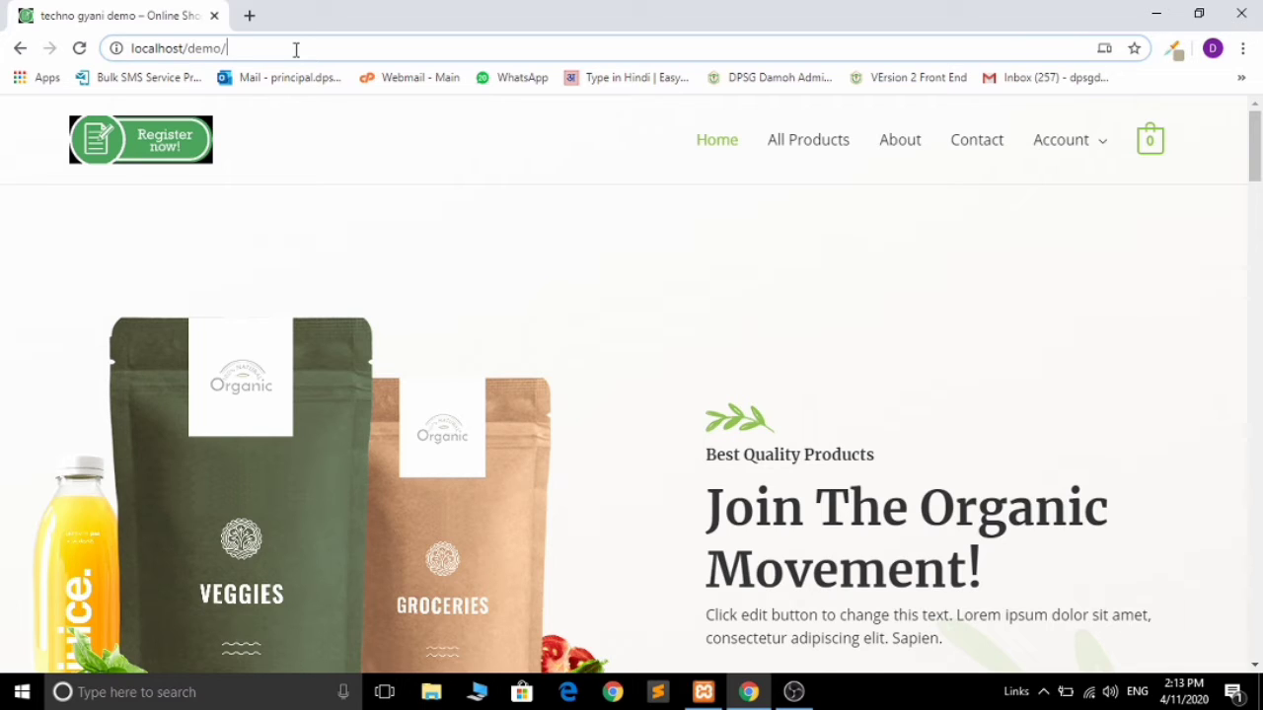
click(1260, 292)
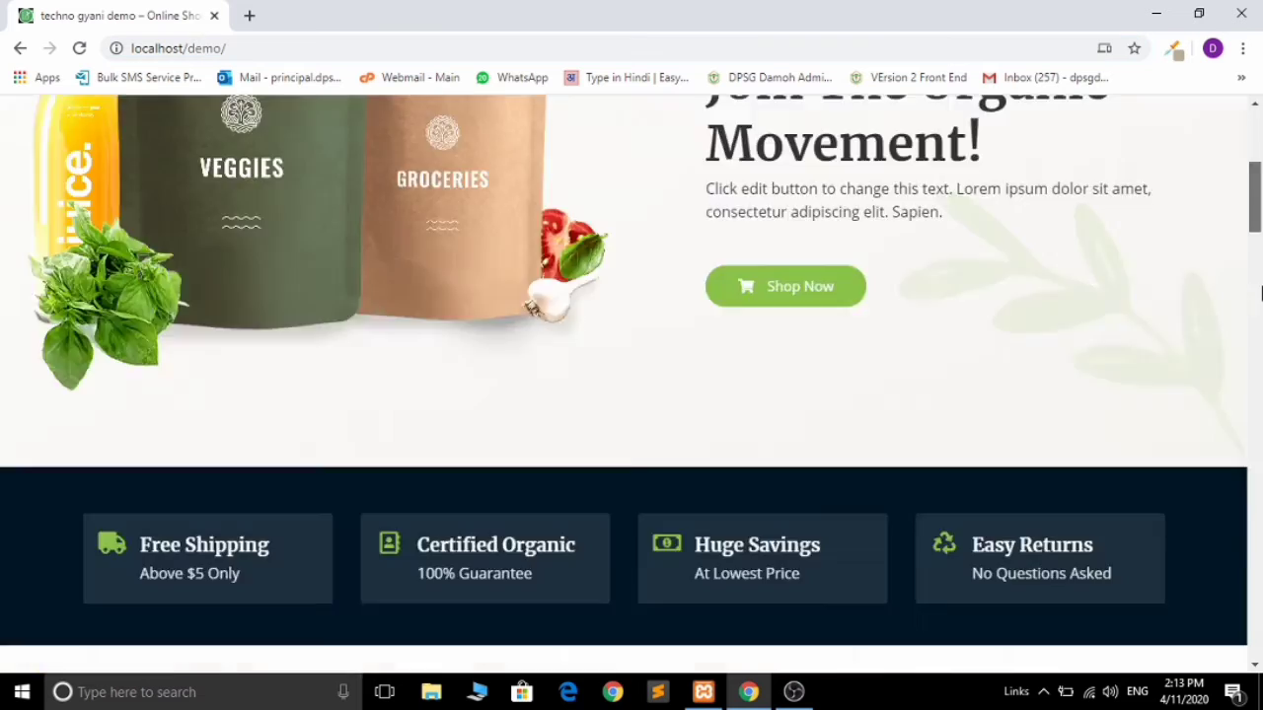
drag(1260, 292, 1260, 121)
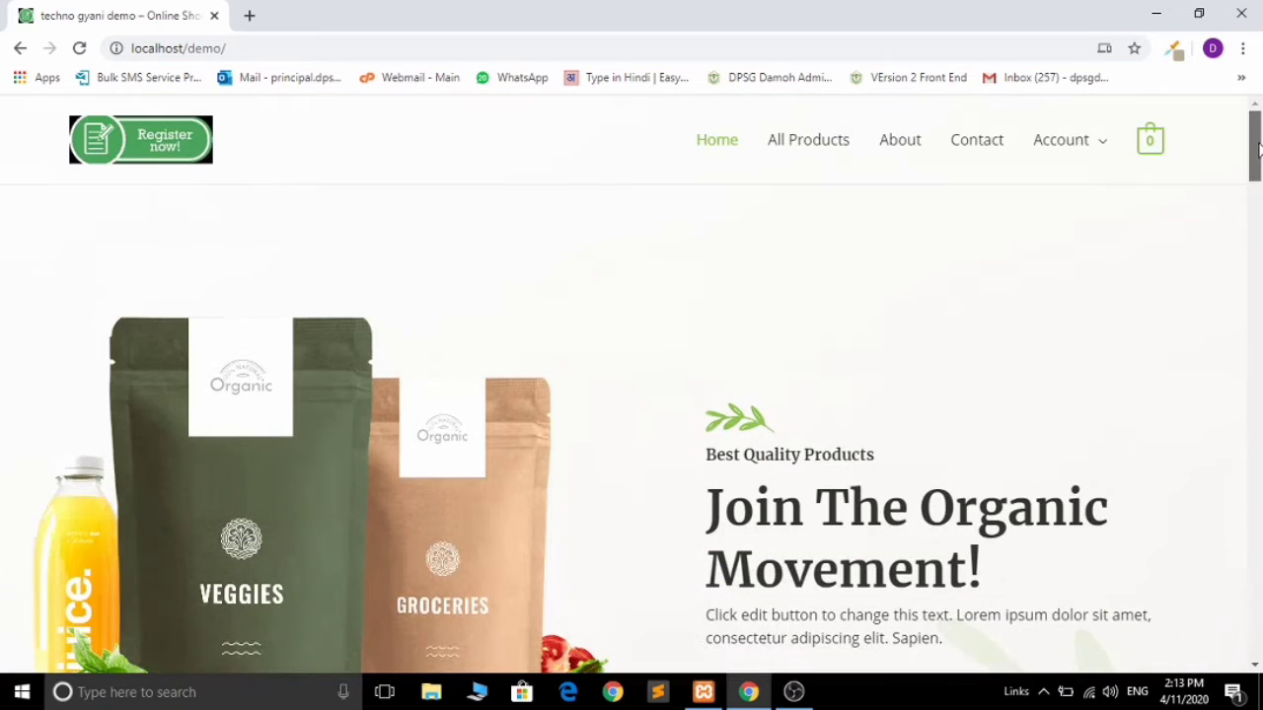
click(275, 49)
click(274, 49)
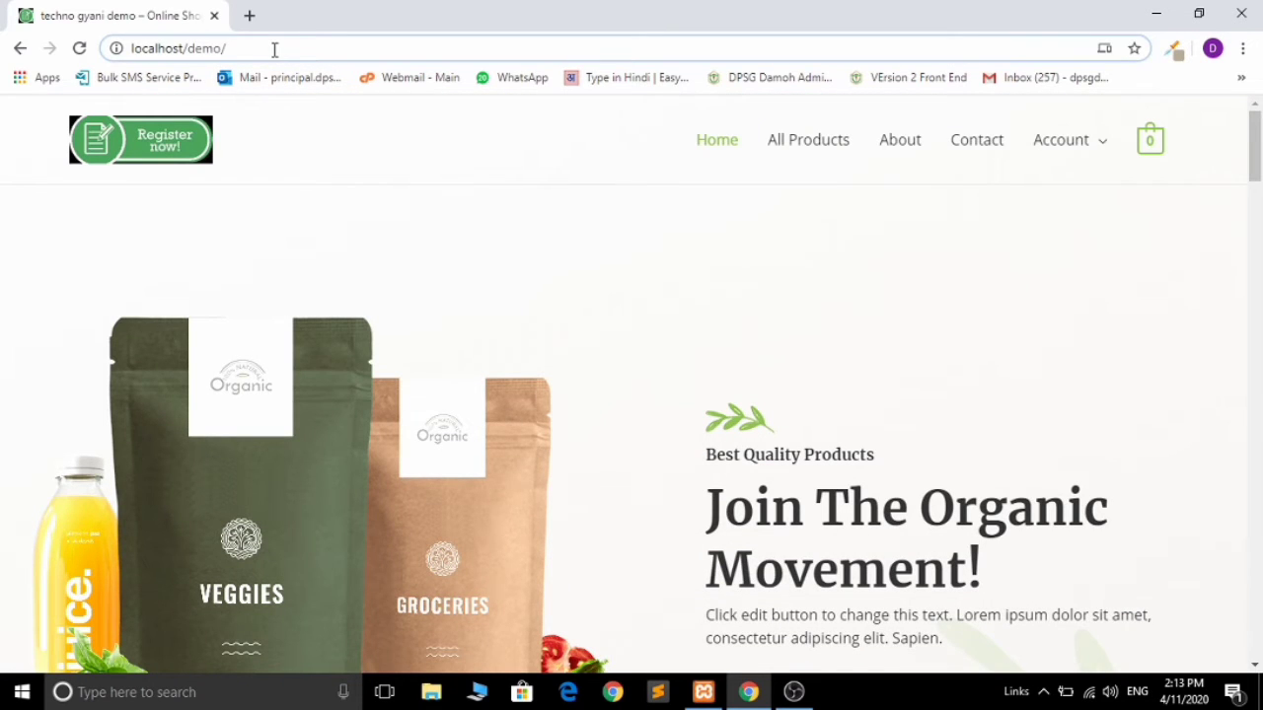
text(wp-admin)
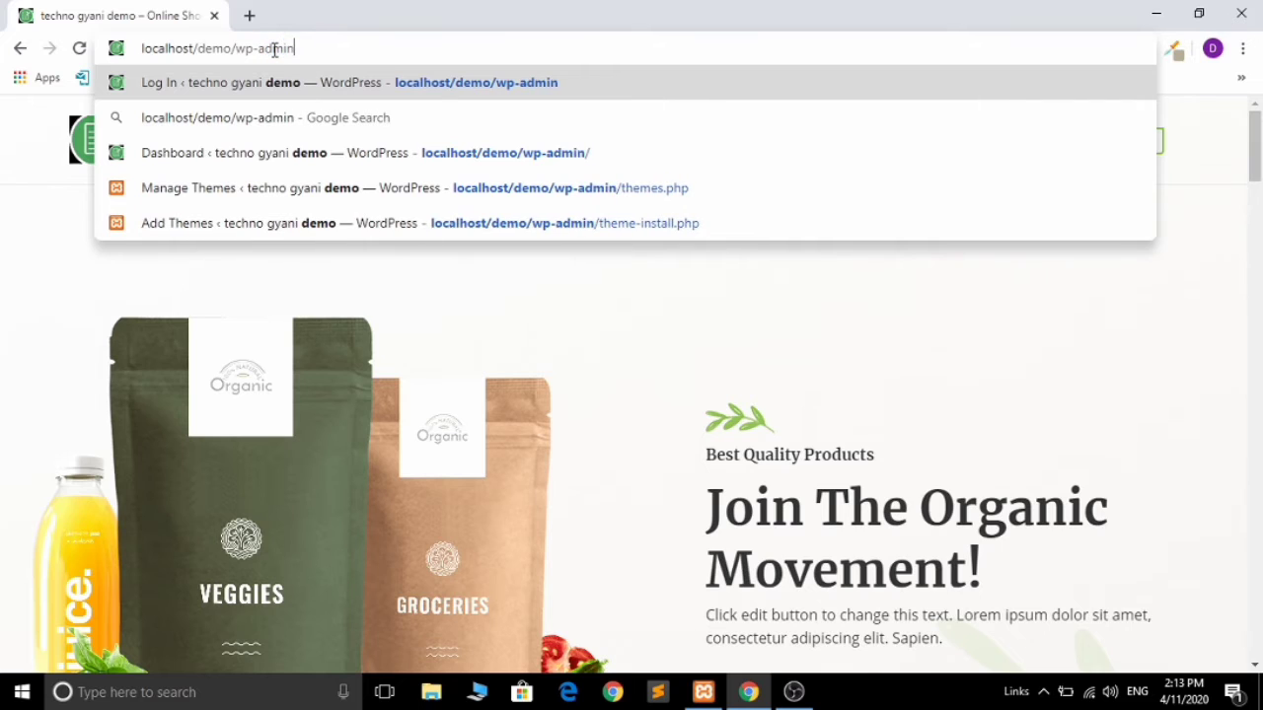
key(Return)
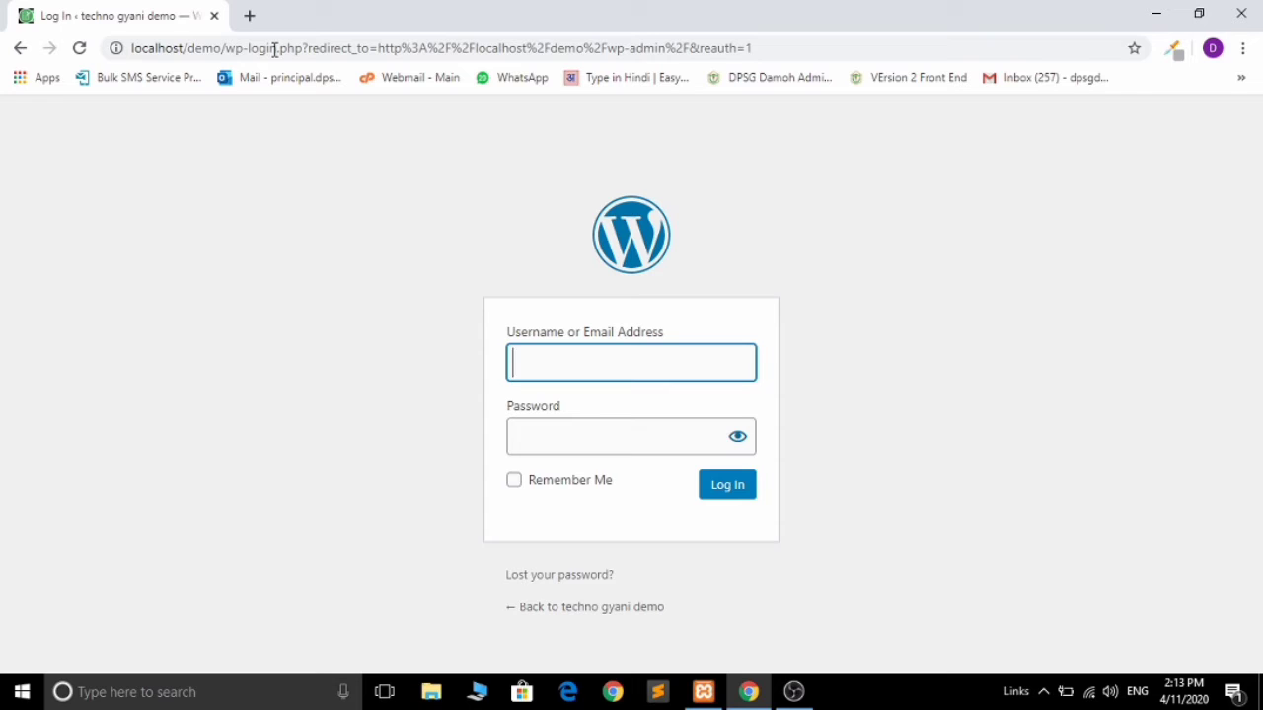
Step: Sign in as the administrator, revealing the password to check it before logging in
text(admin)
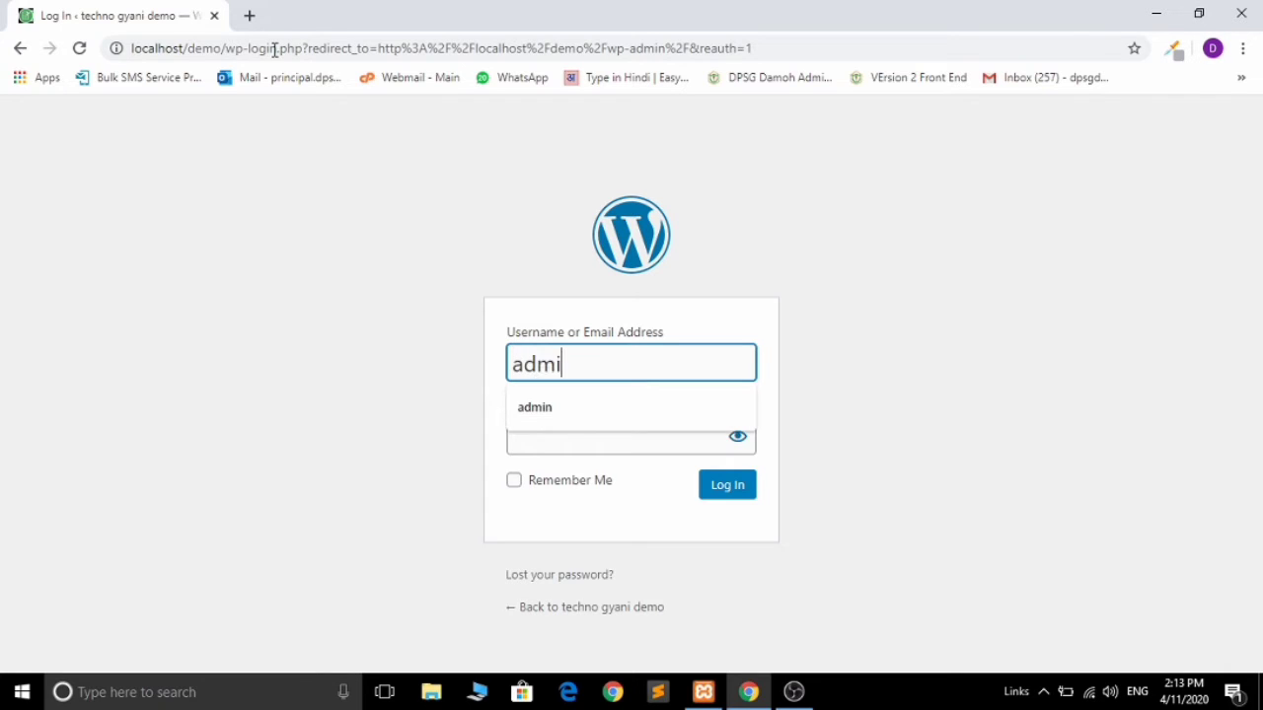
key(Tab)
text(1234)
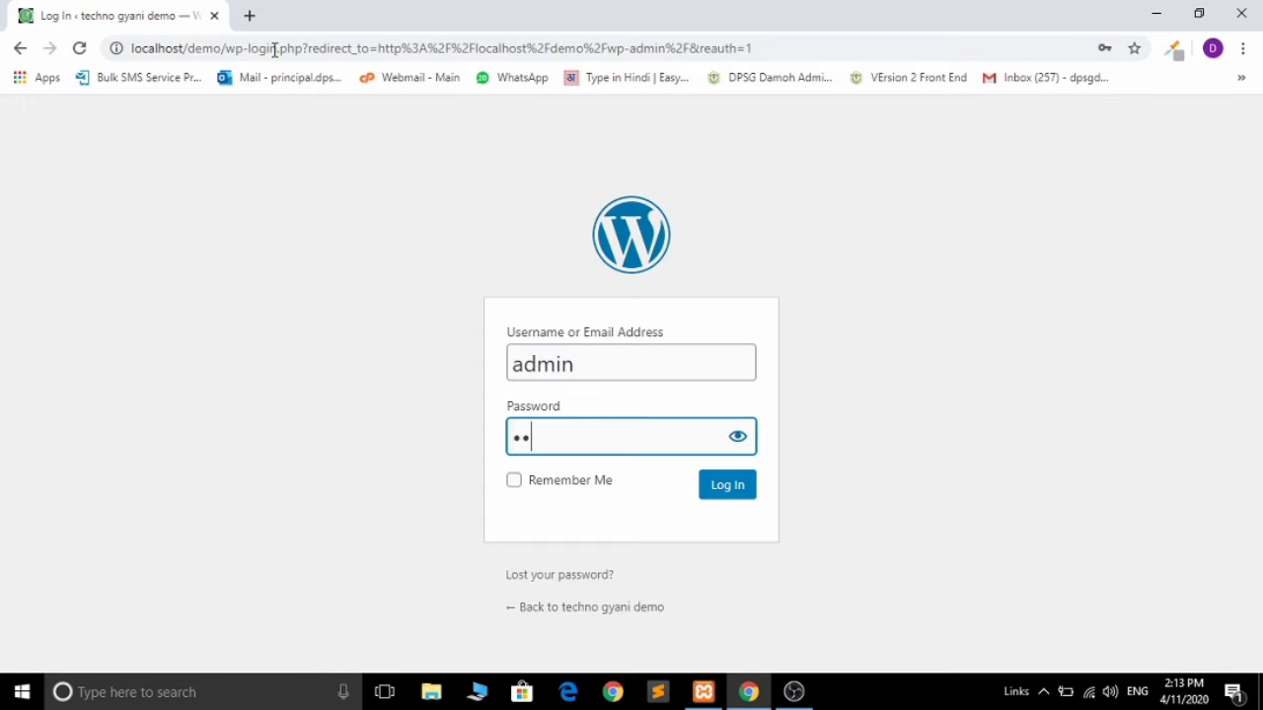
text(56789)
click(736, 438)
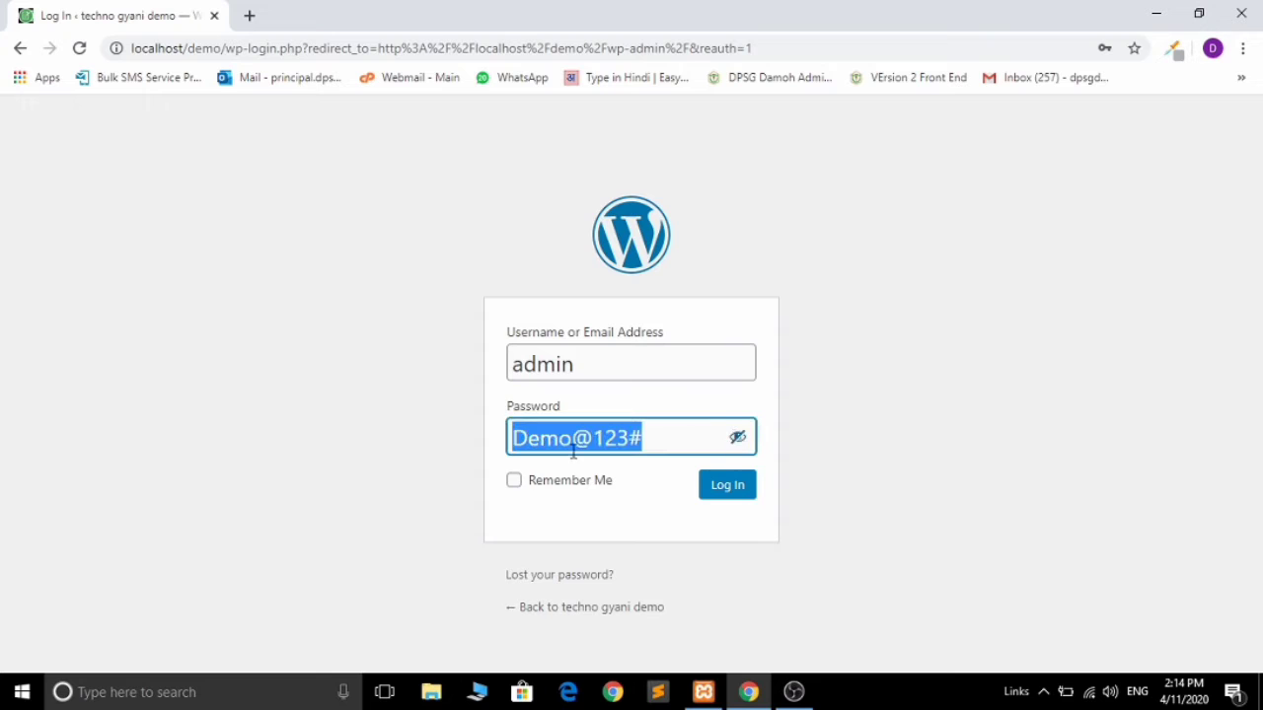
click(722, 489)
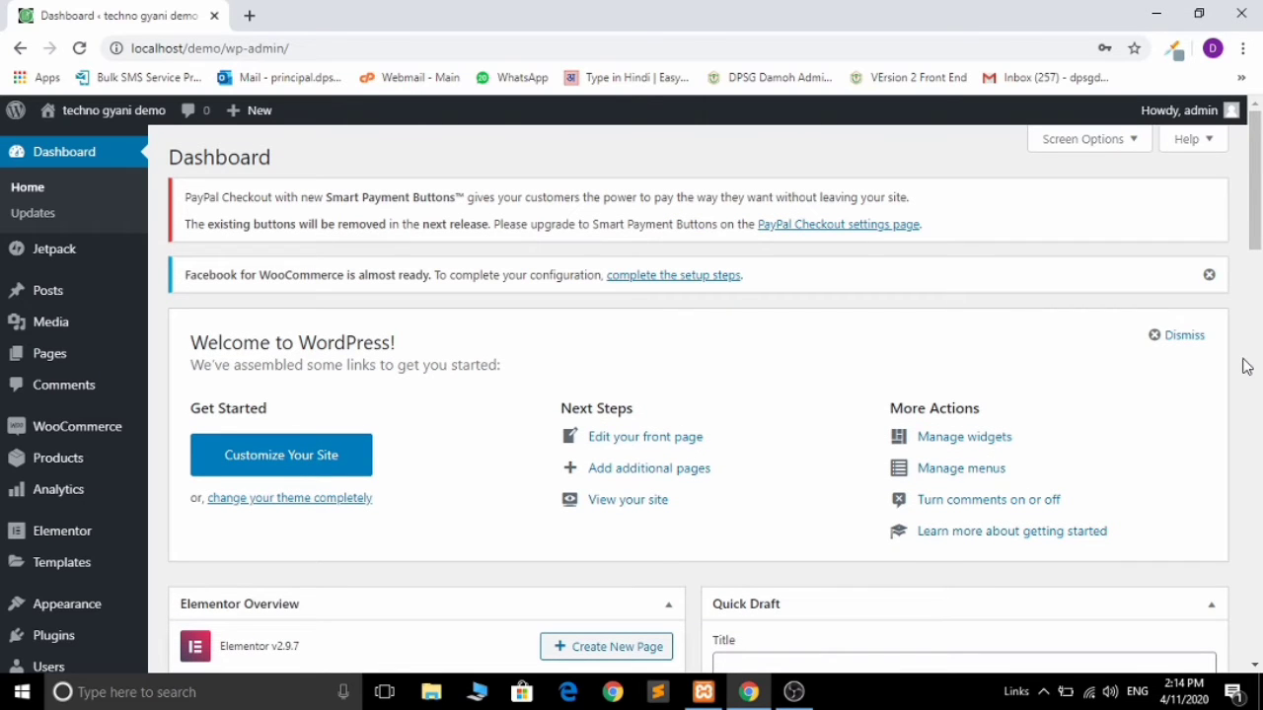
Step: Open WooCommerce Settings in a new tab and the WooCommerce Dashboard in the current one
drag(1254, 223, 1258, 269)
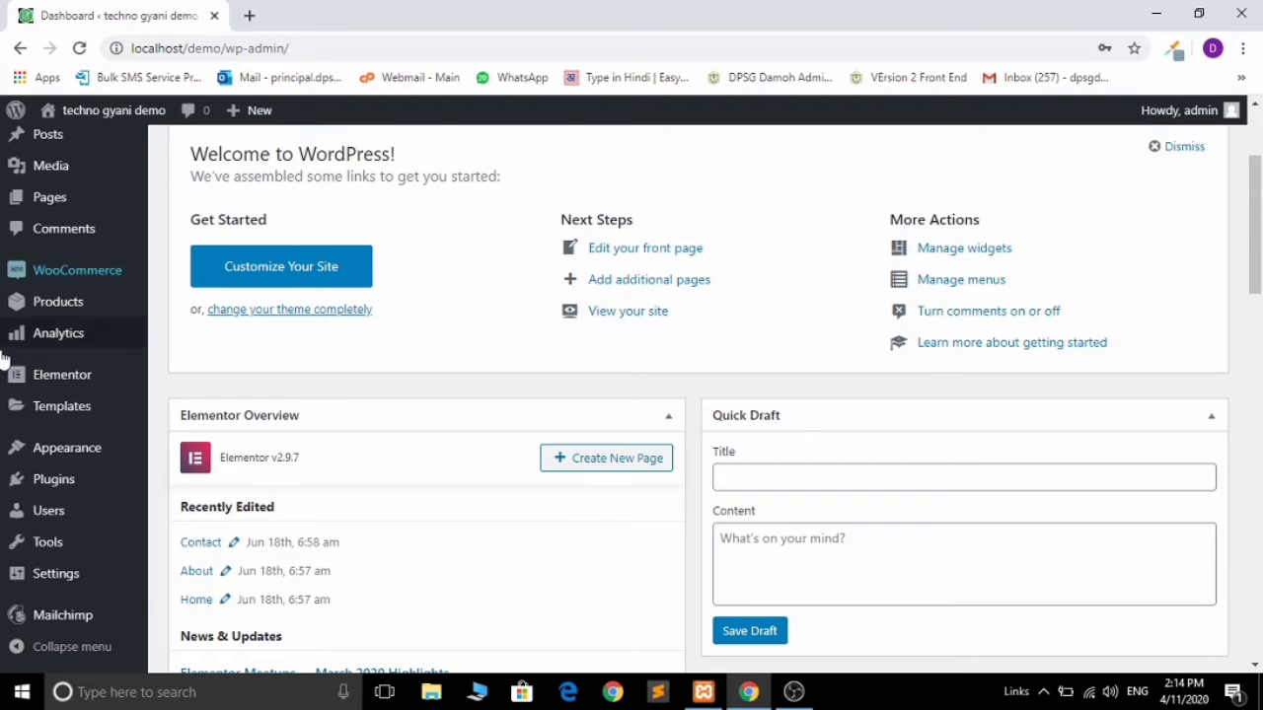
mouse_move(84, 289)
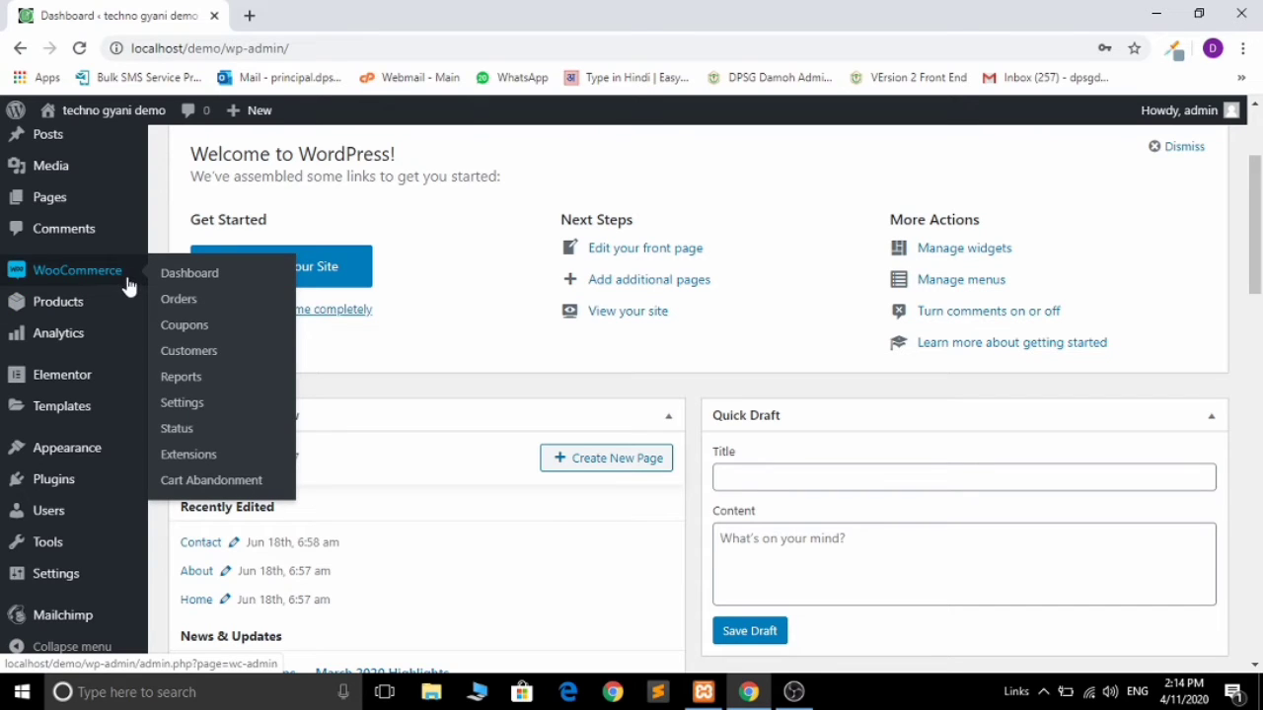
middle_click(187, 417)
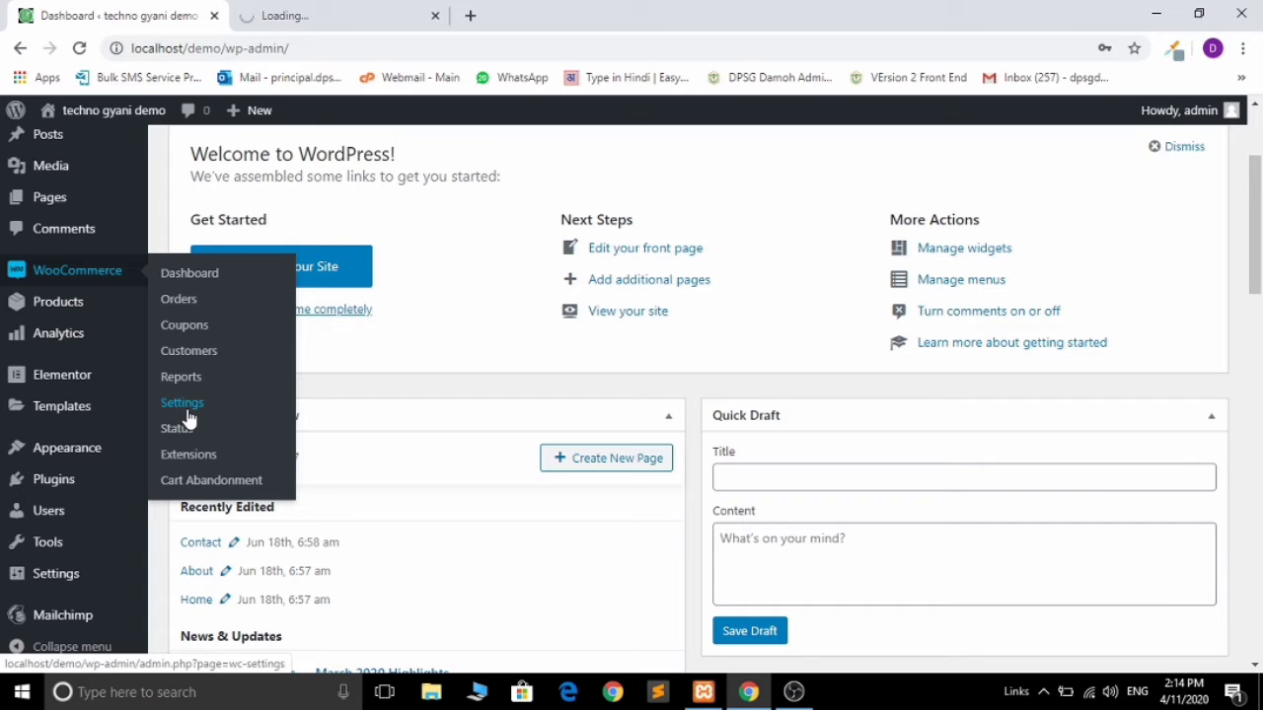
click(209, 285)
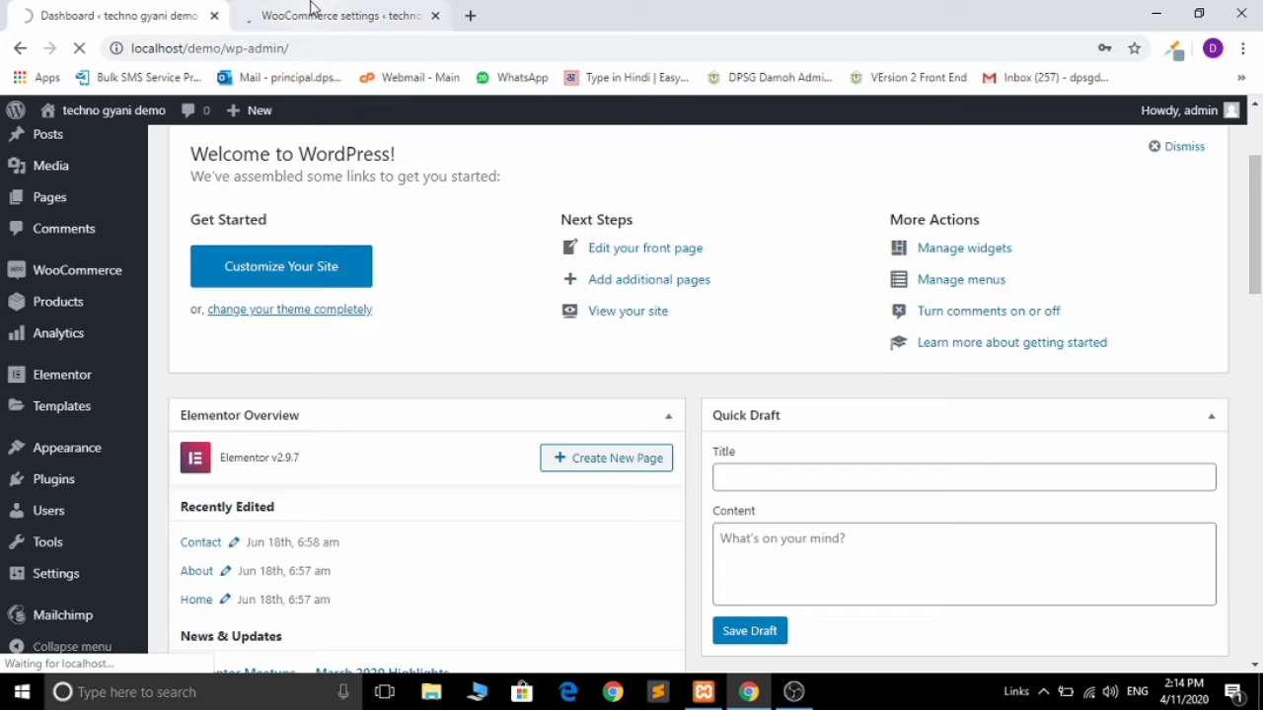
click(311, 9)
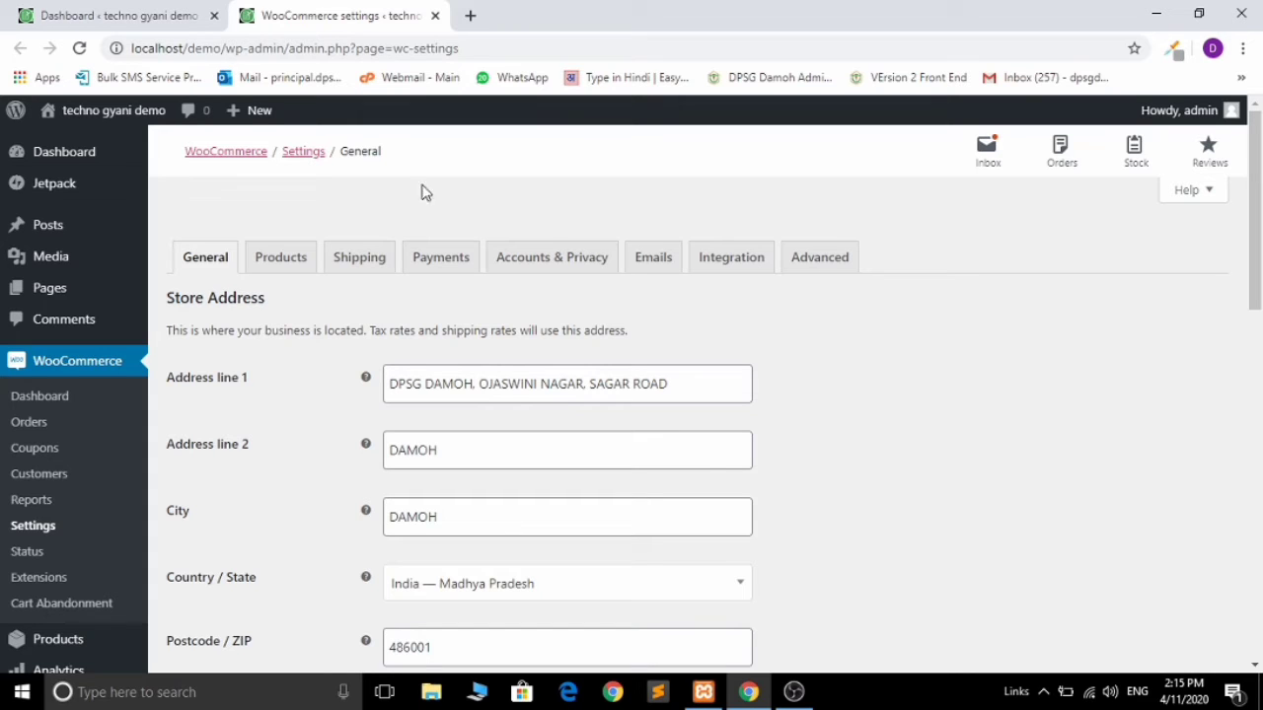
Step: Set Selling location(s) to Sell to specific countries, with India as the only country
drag(1254, 235, 1259, 353)
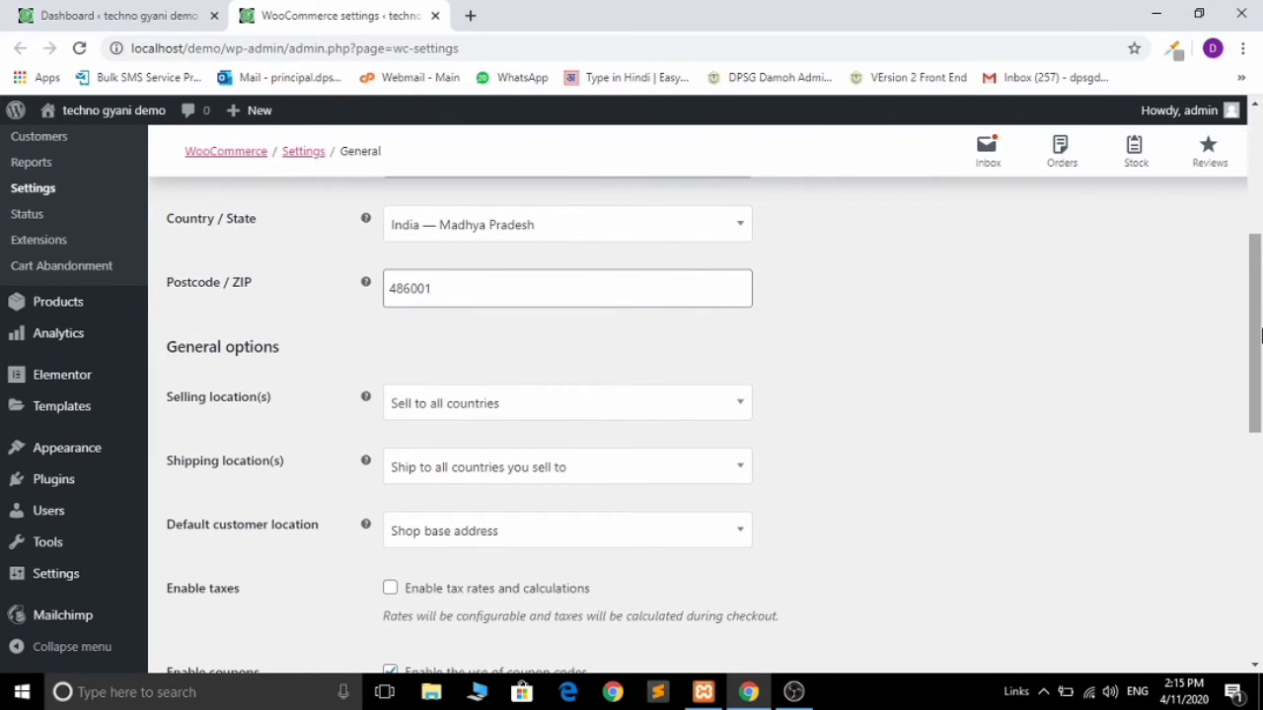
scroll(1121, 308, down, 3)
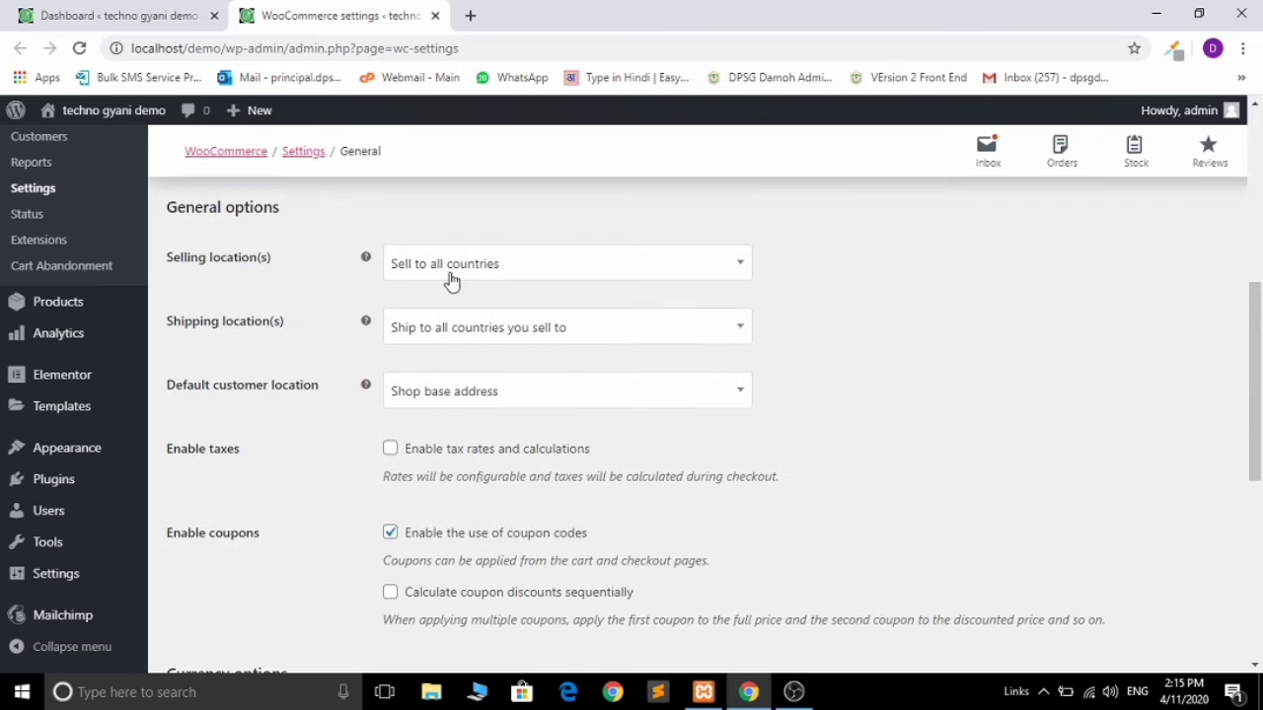
click(450, 281)
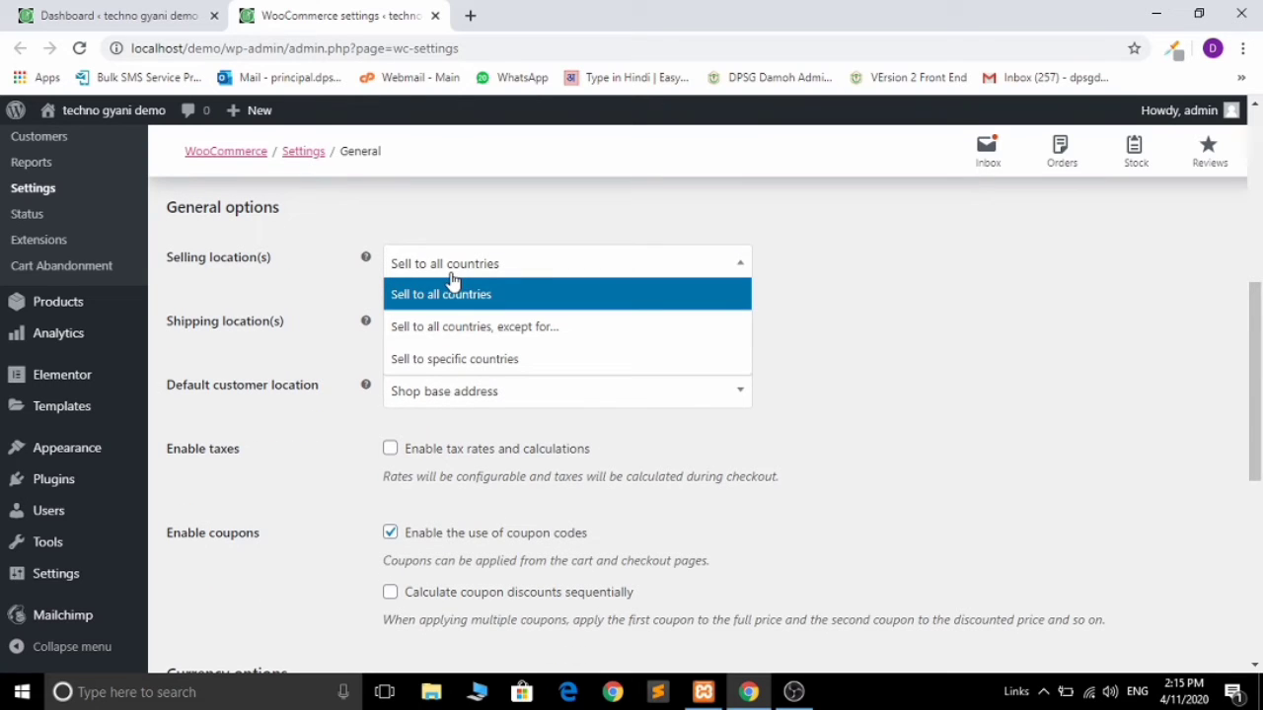
click(484, 359)
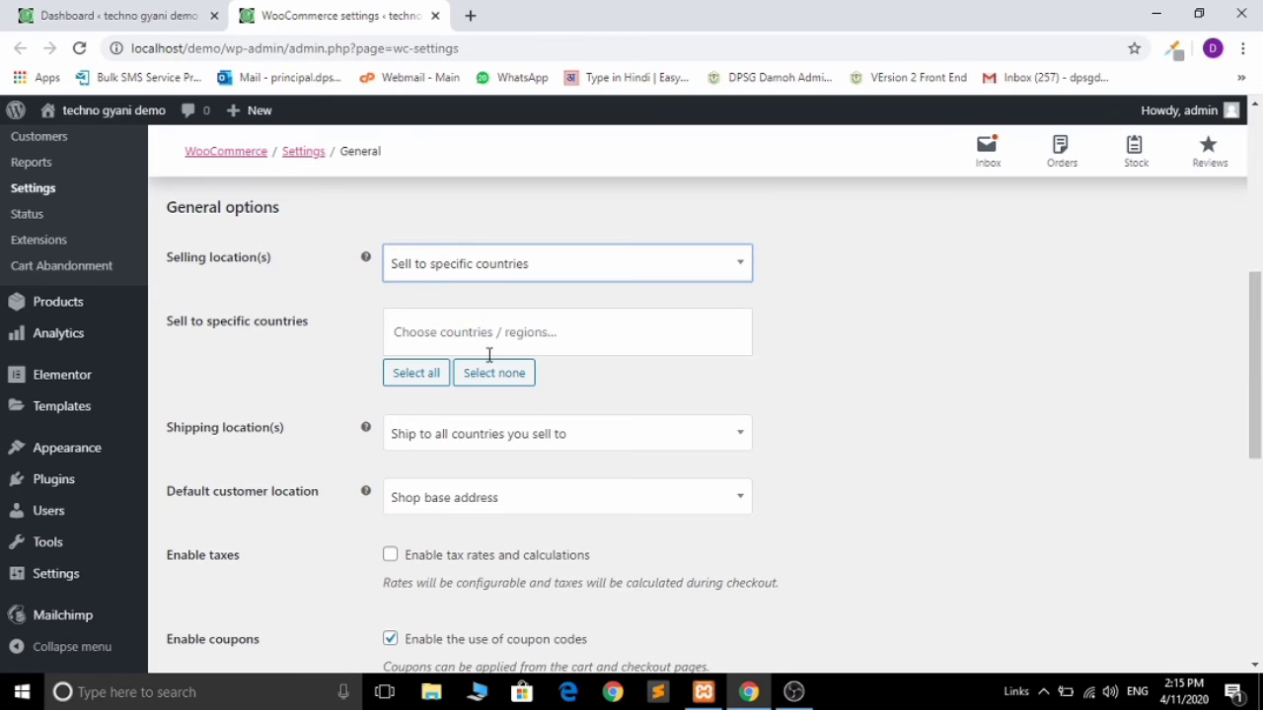
click(423, 333)
text(India)
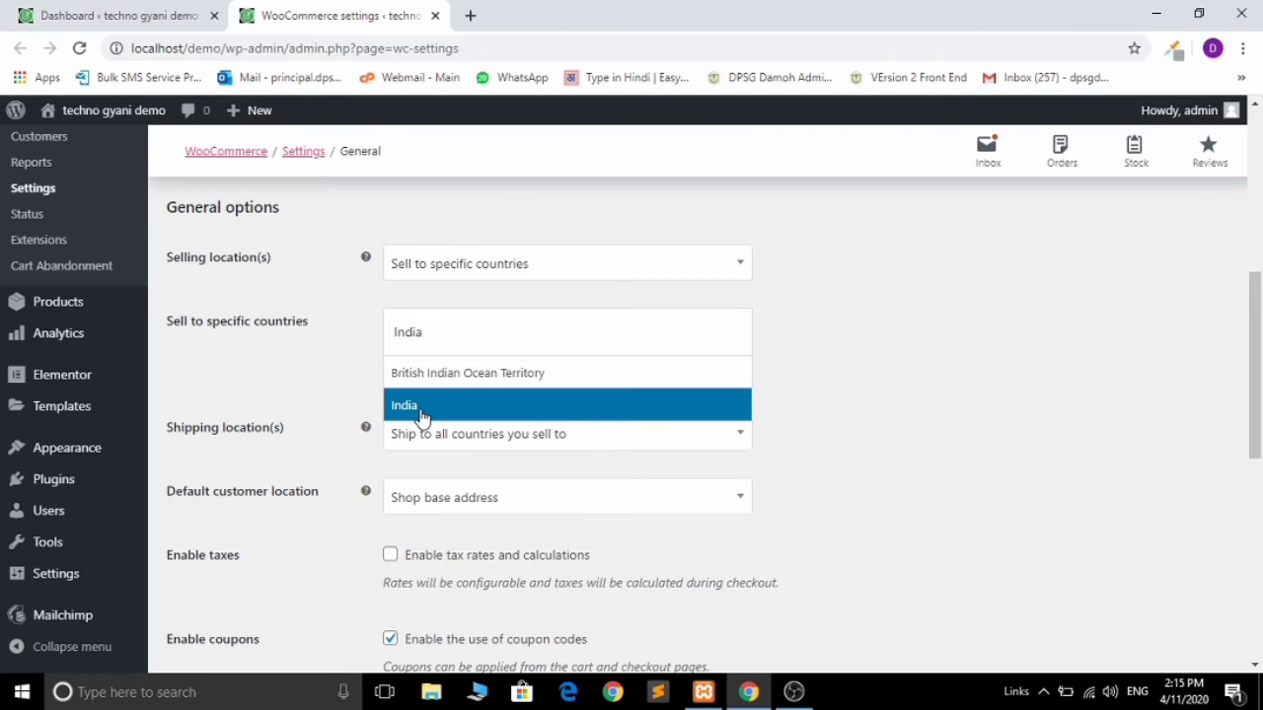
click(569, 404)
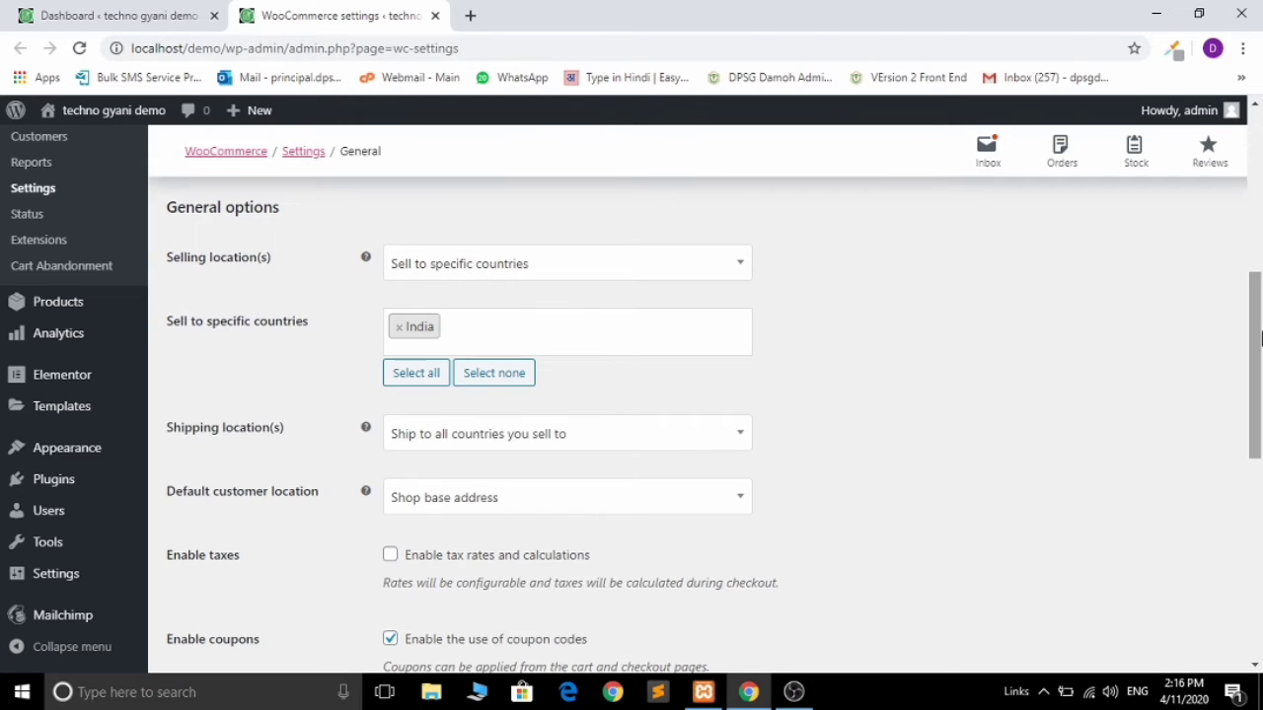
Step: Tick Enable tax rates and calculations in the General settings
drag(1255, 347, 1261, 422)
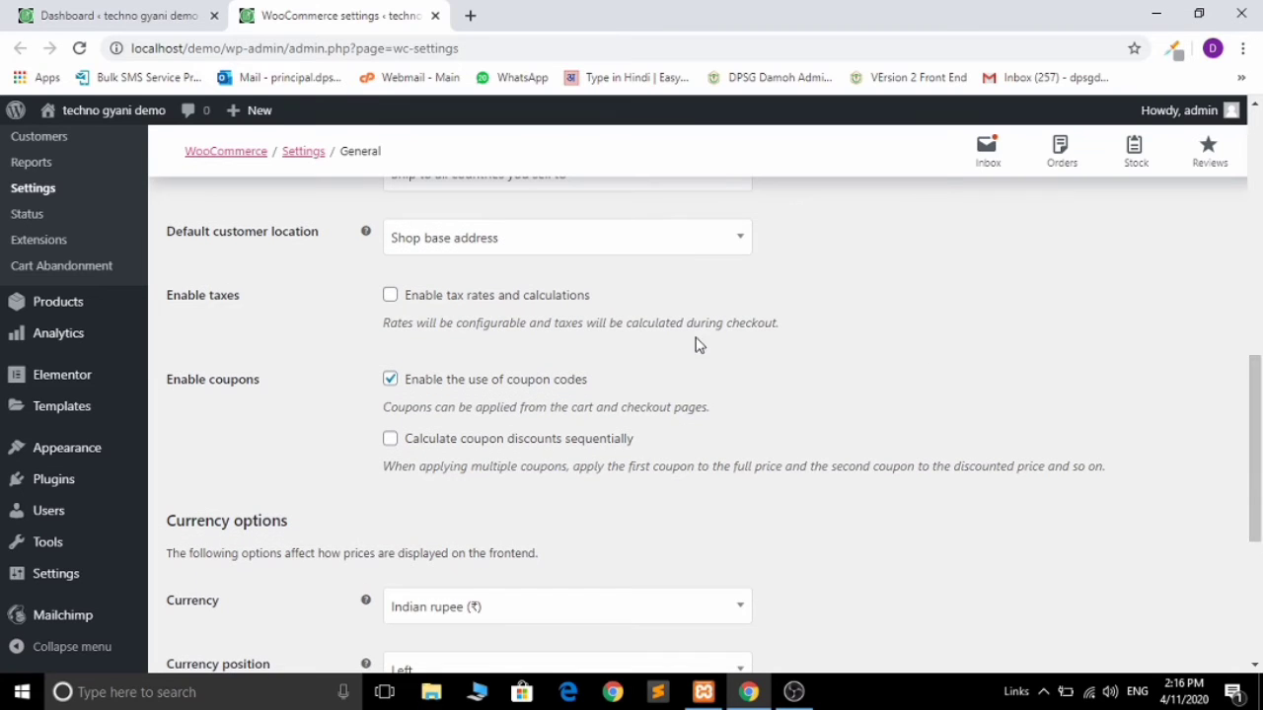
click(427, 309)
drag(1261, 392, 1261, 509)
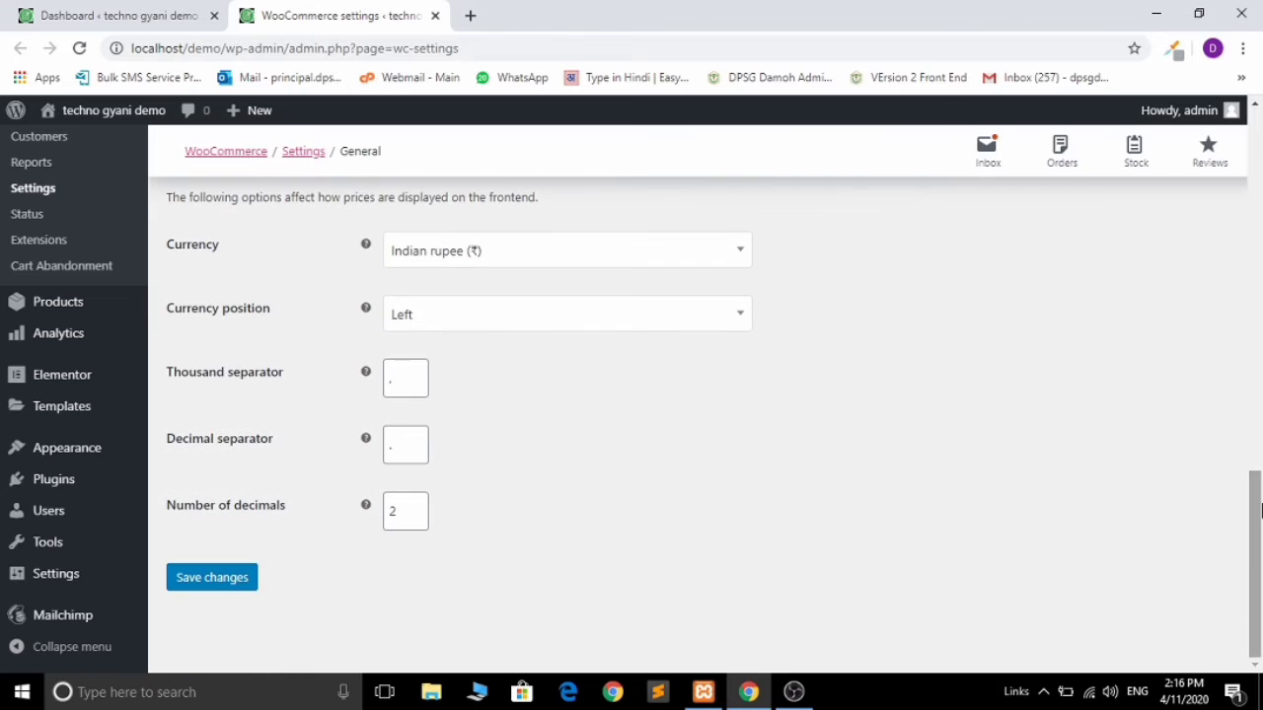
Step: Select Indian rupee (₹) as the store currency and save the General settings
click(513, 247)
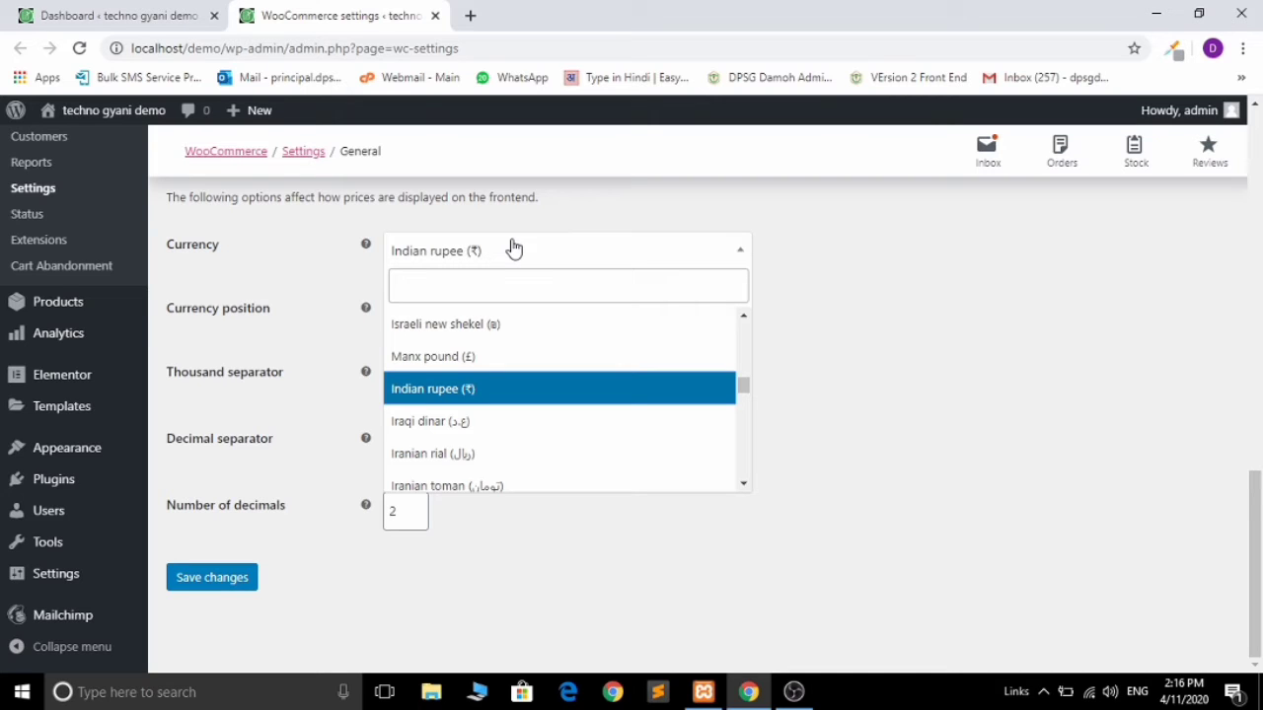
click(504, 288)
text(ind)
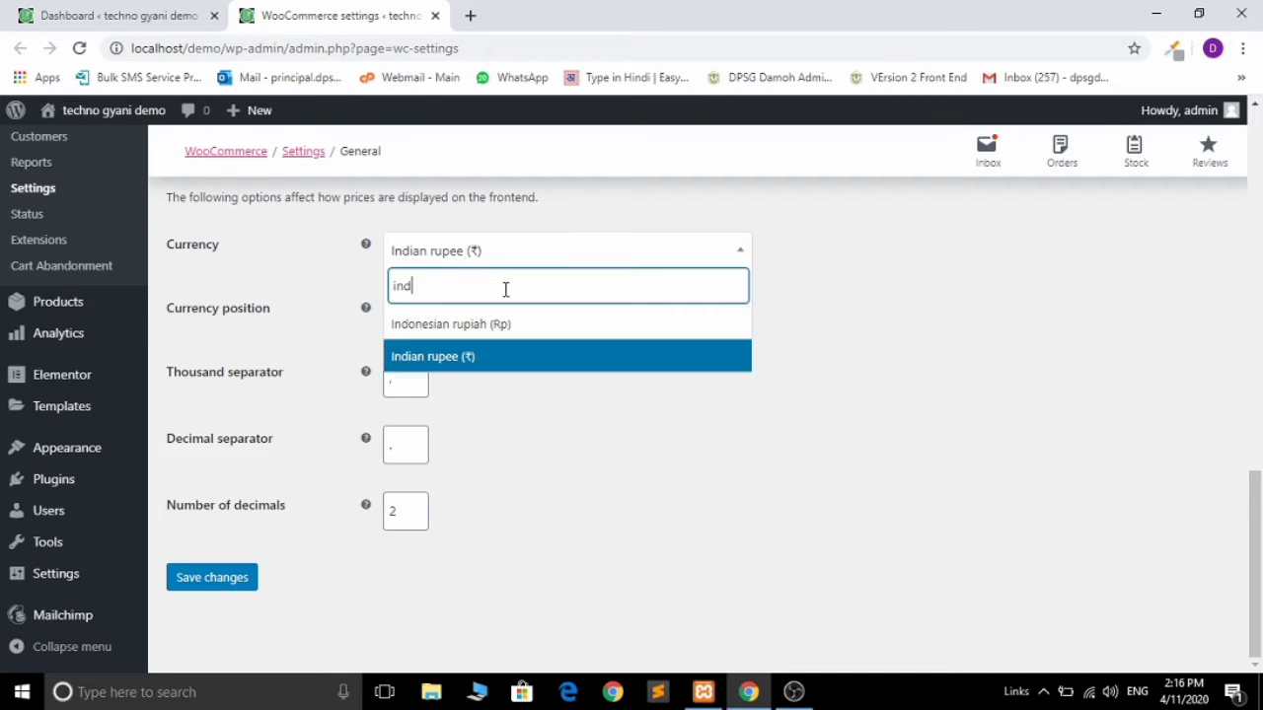
text(ia)
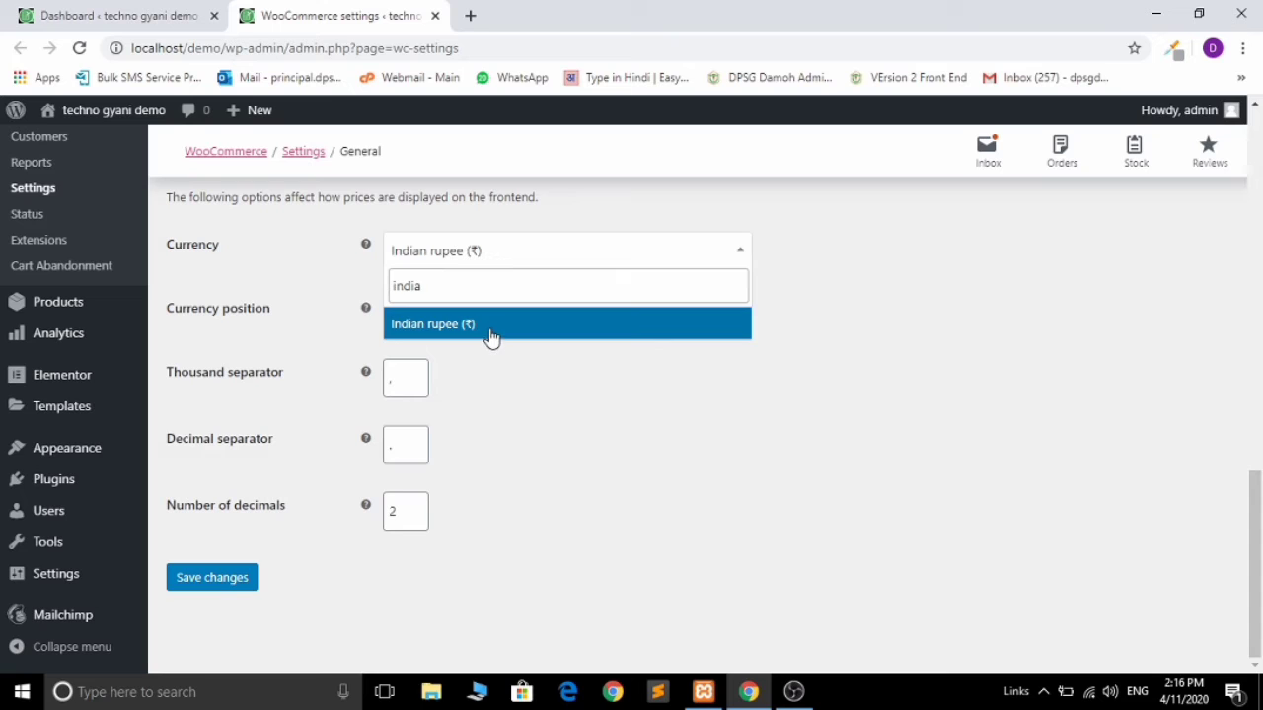
click(490, 336)
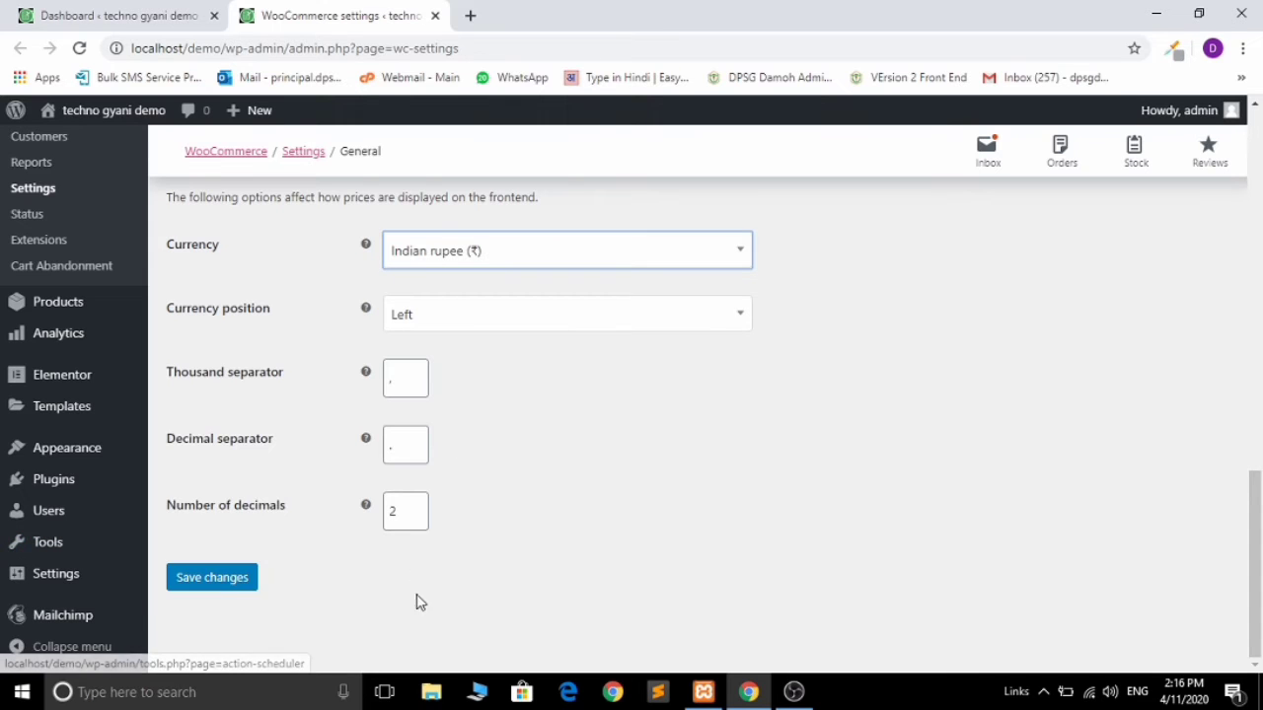
click(217, 591)
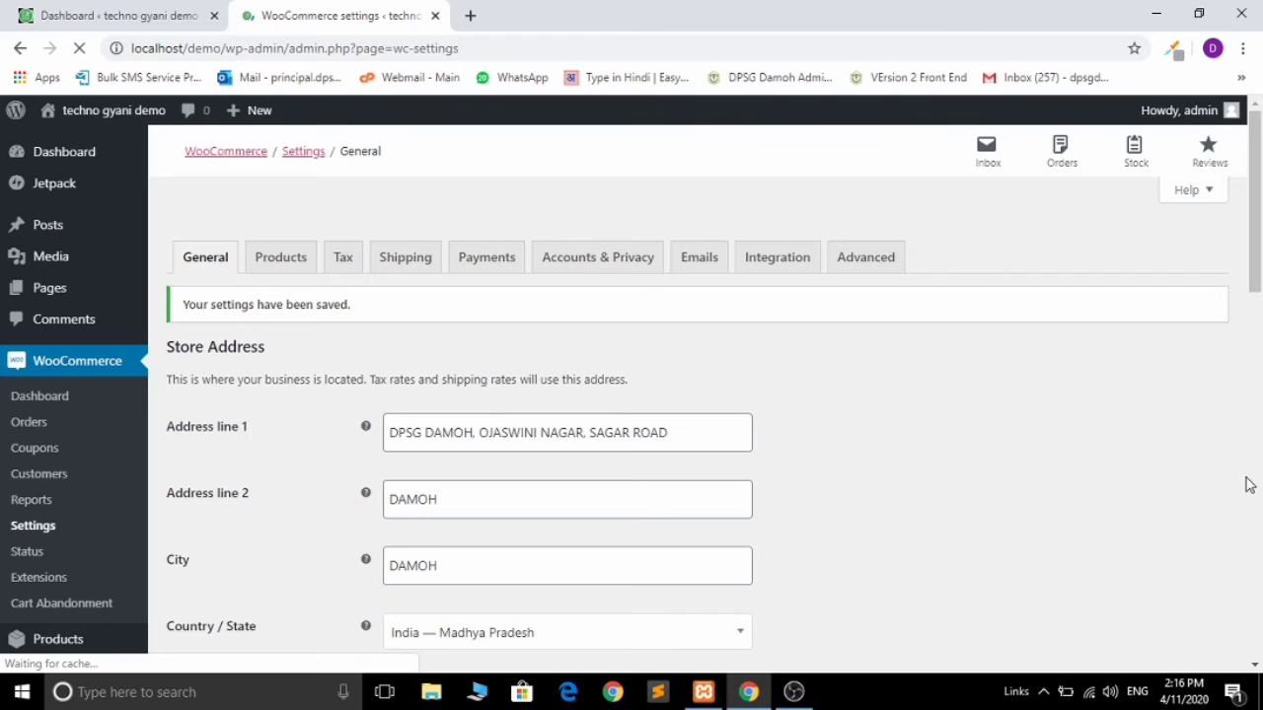
Step: Review the Payments tab's payment methods and save them unchanged
click(484, 265)
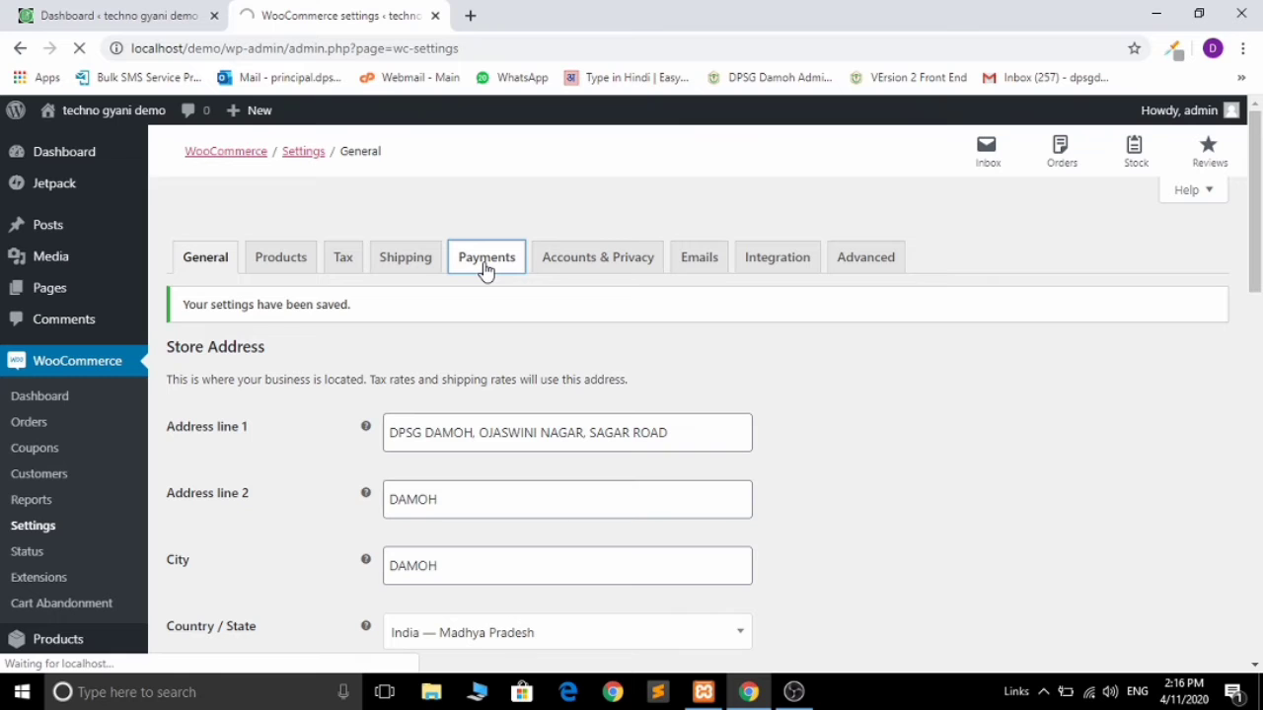
scroll(621, 434, down, 2)
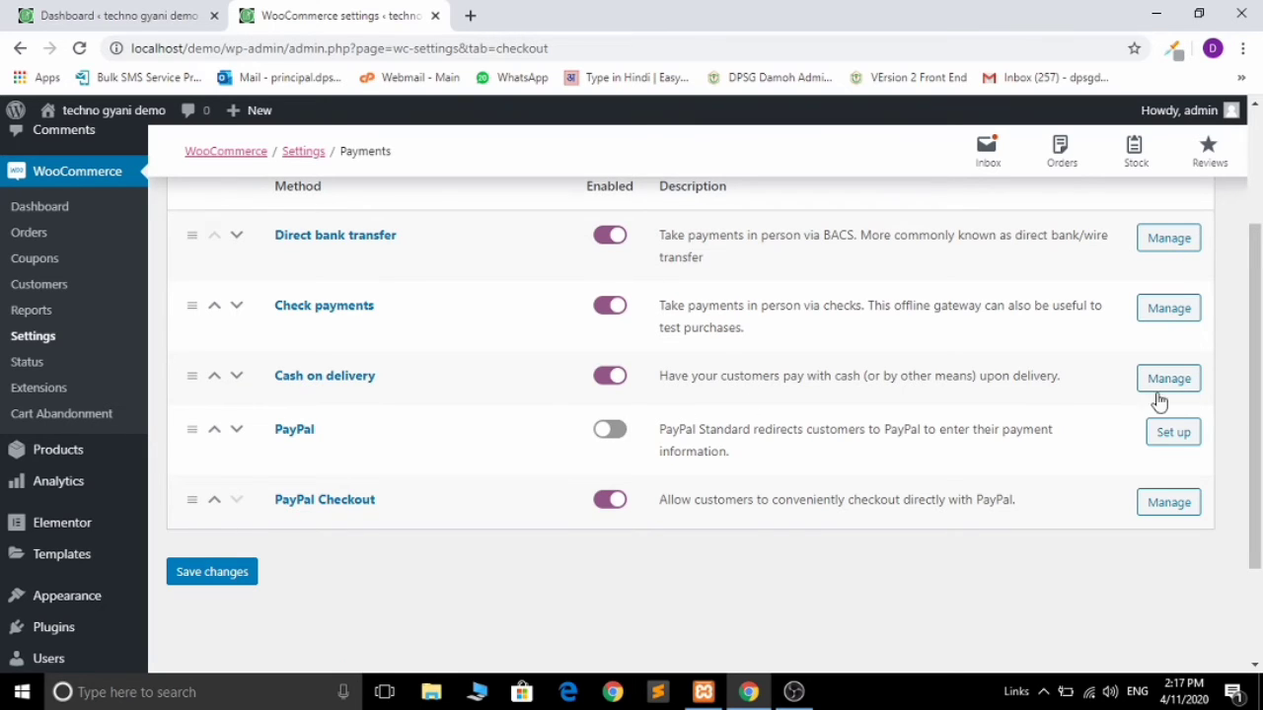
click(215, 573)
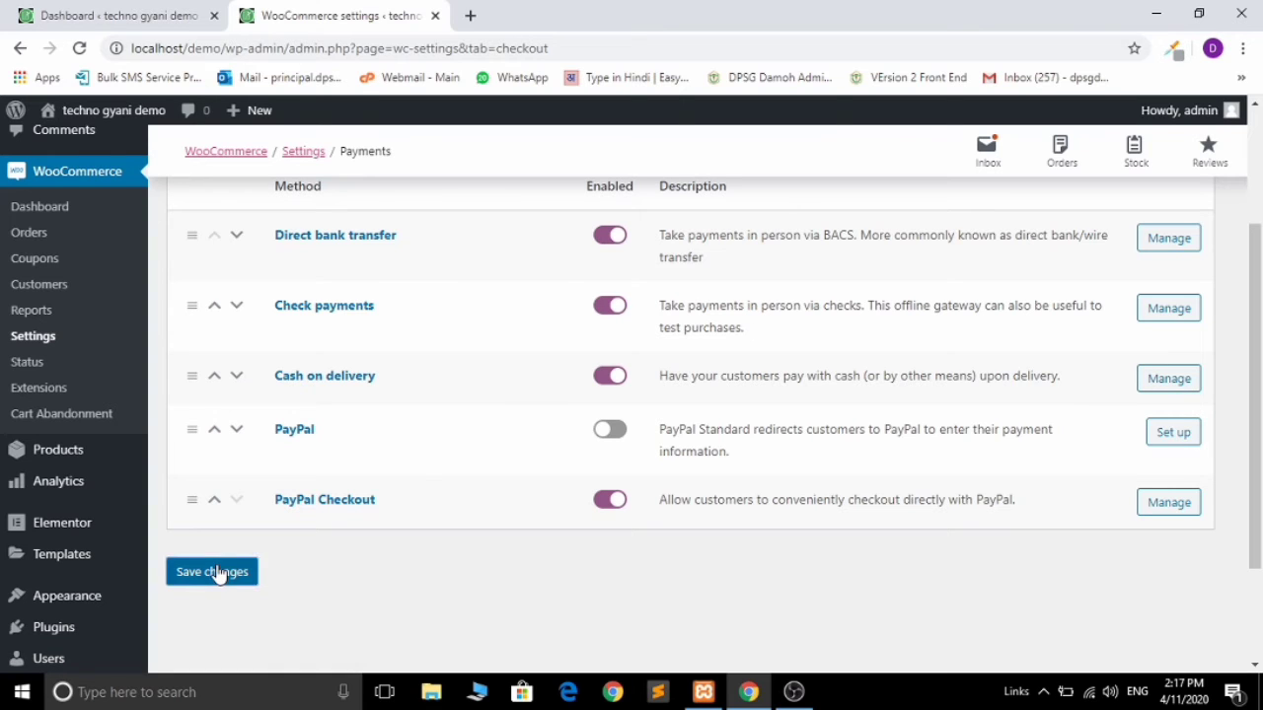
click(215, 572)
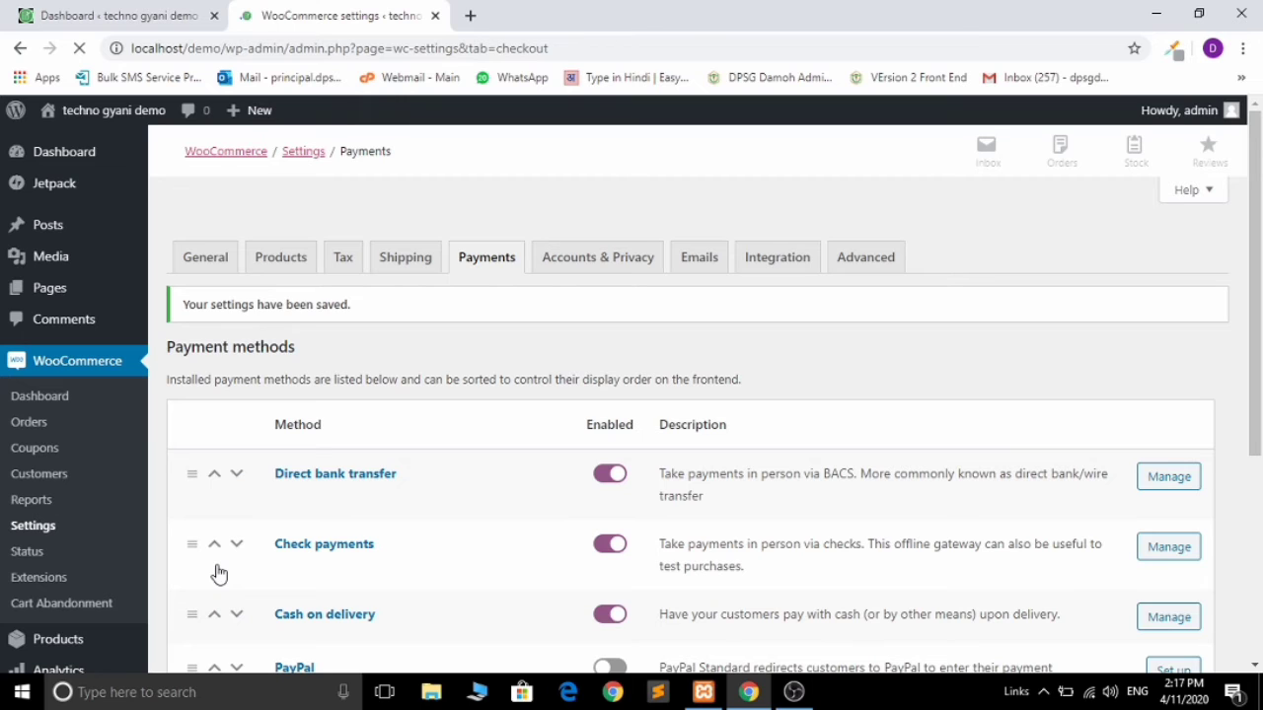
scroll(219, 574, down, 2)
mouse_move(51, 449)
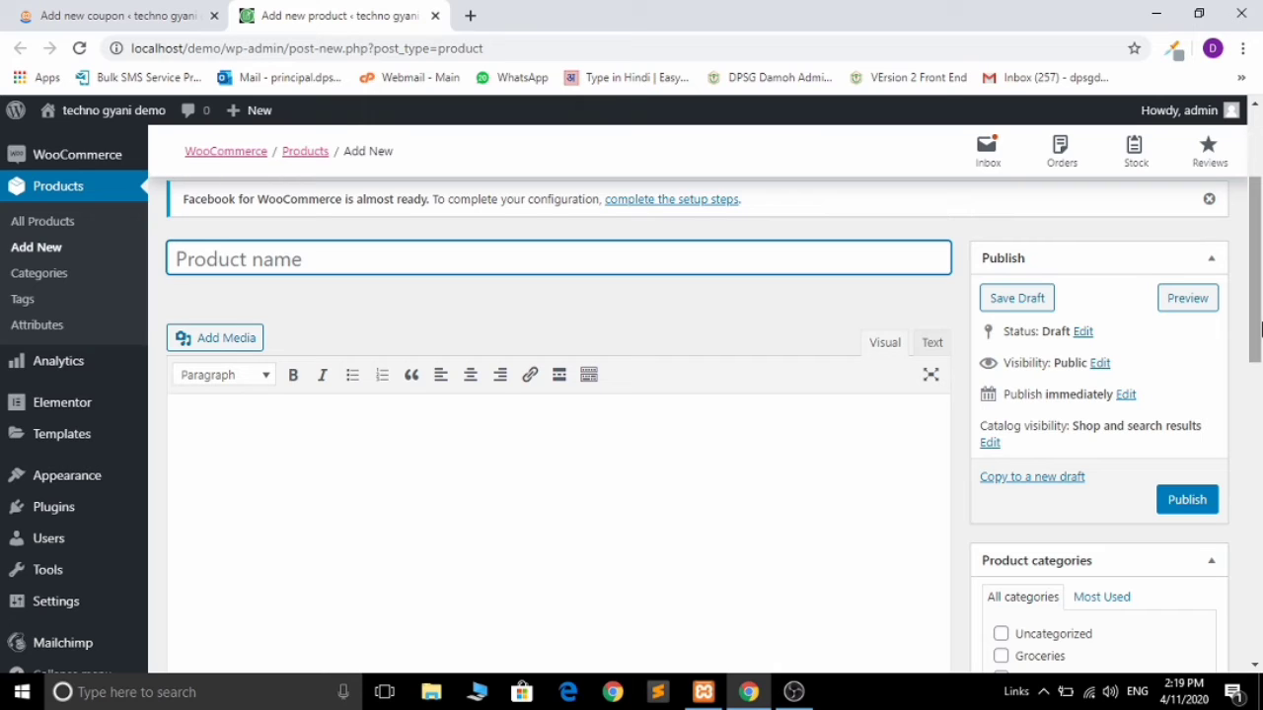
Step: Name the product 'Tulsi Oil' and search Google for 'Tulsi oil' in a new tab
text(Tulsi )
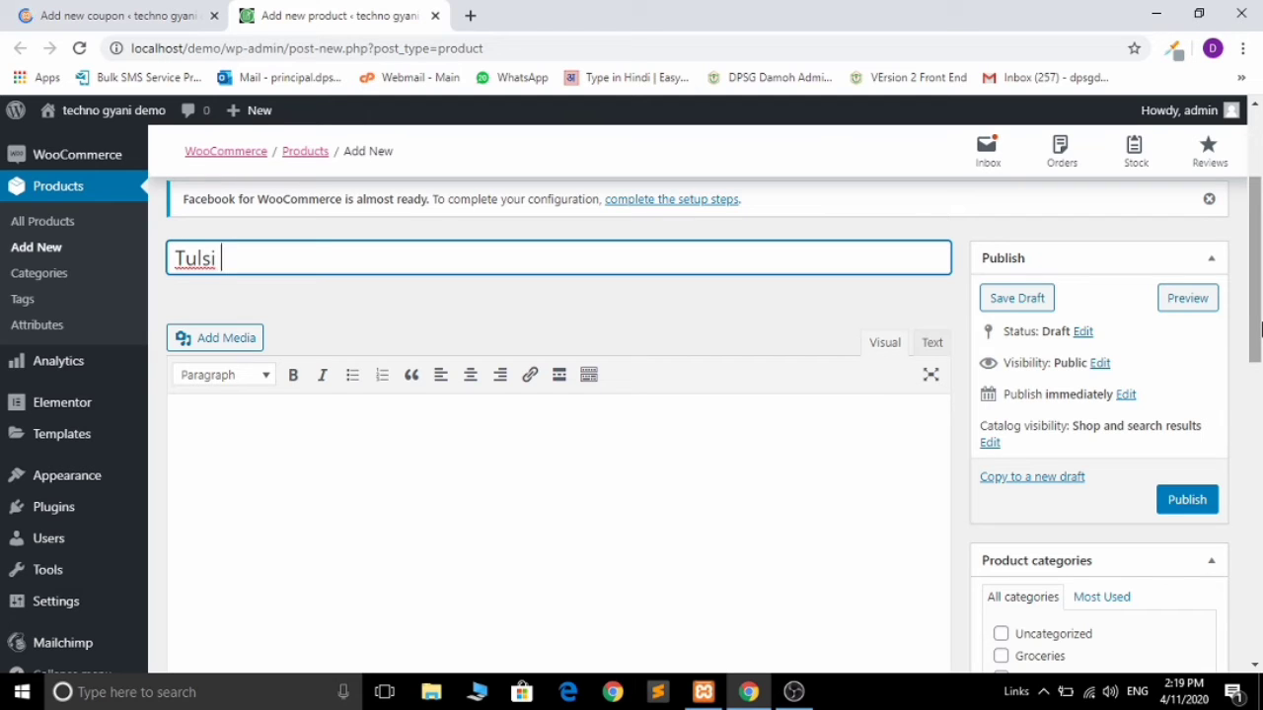
text(Oil)
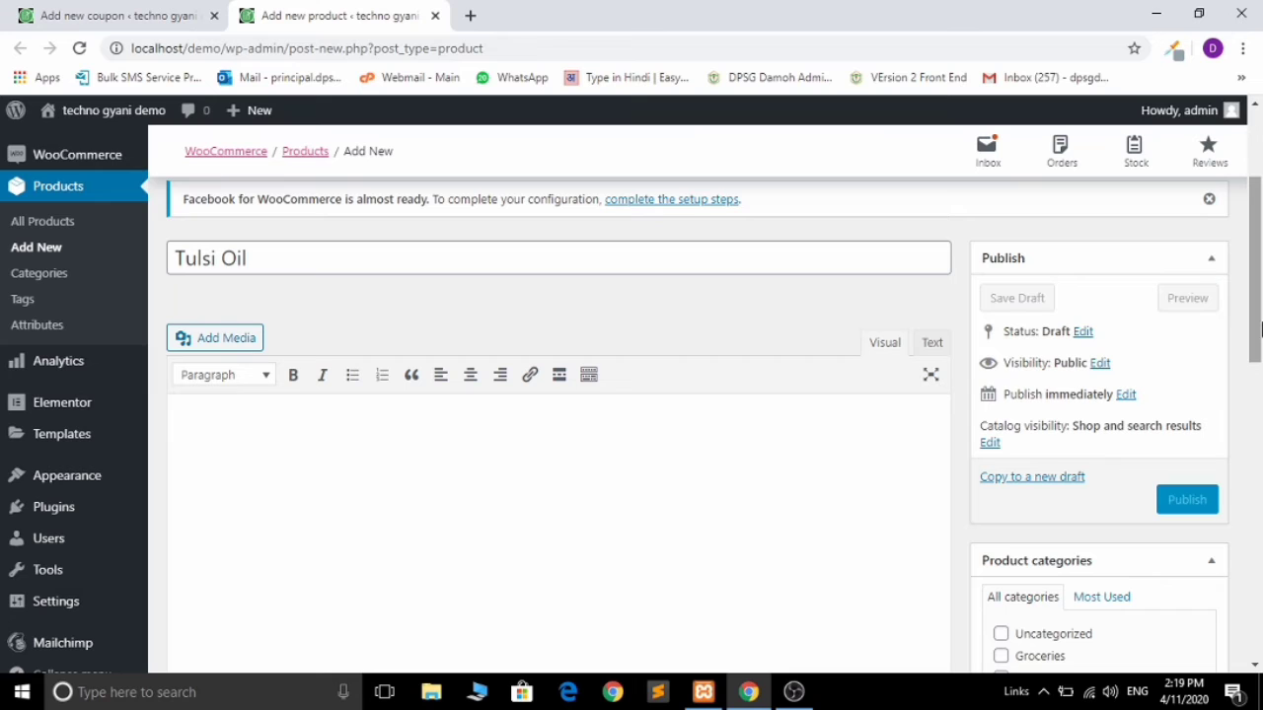
click(469, 16)
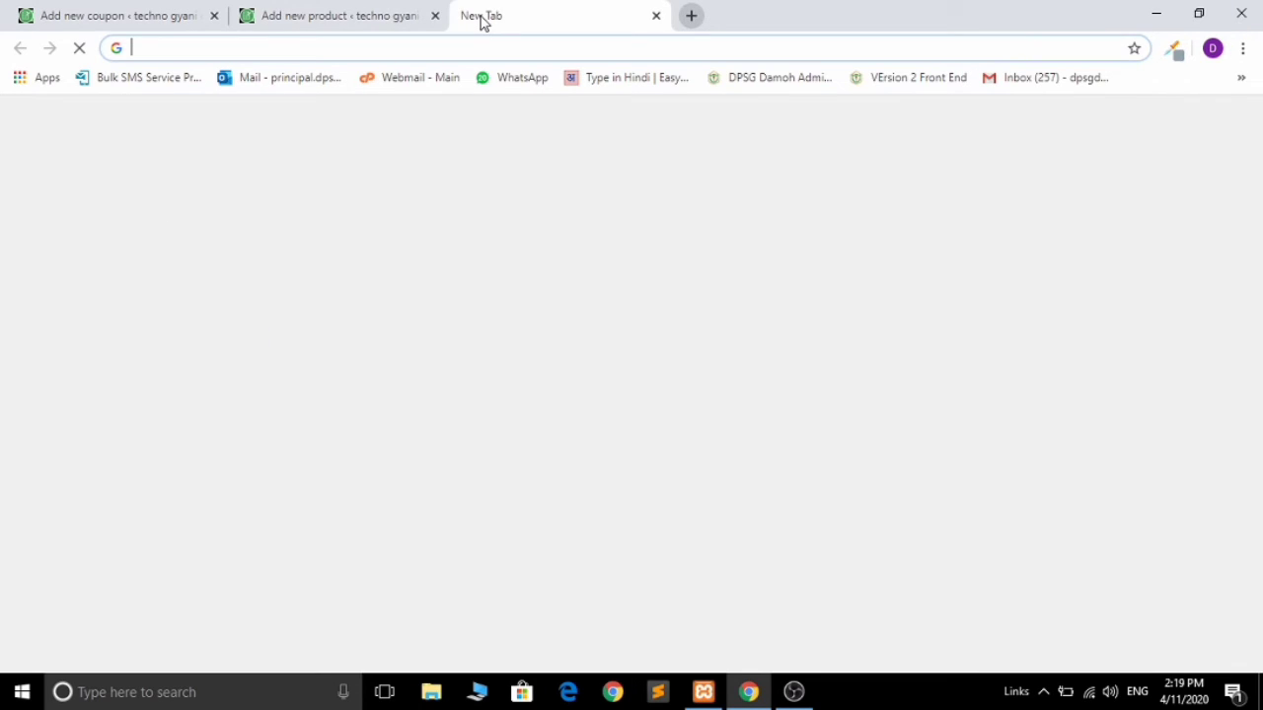
text(Tulsi oil)
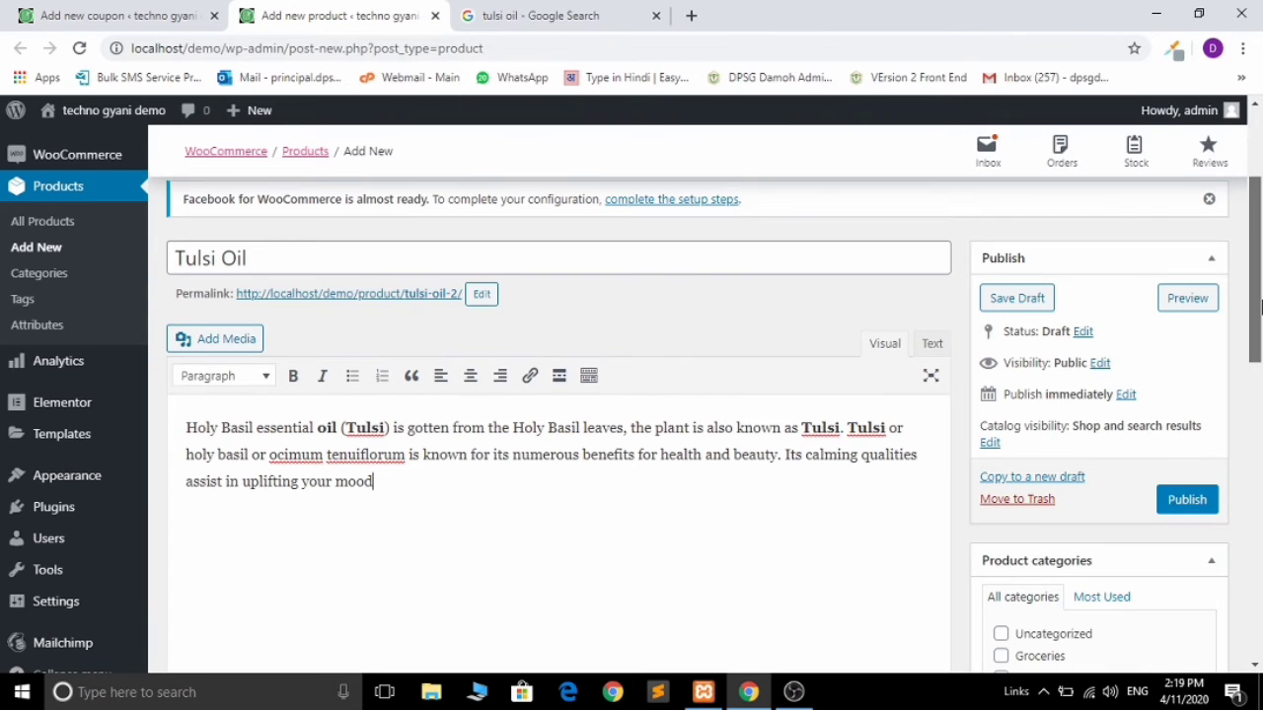
scroll(1259, 308, down, 3)
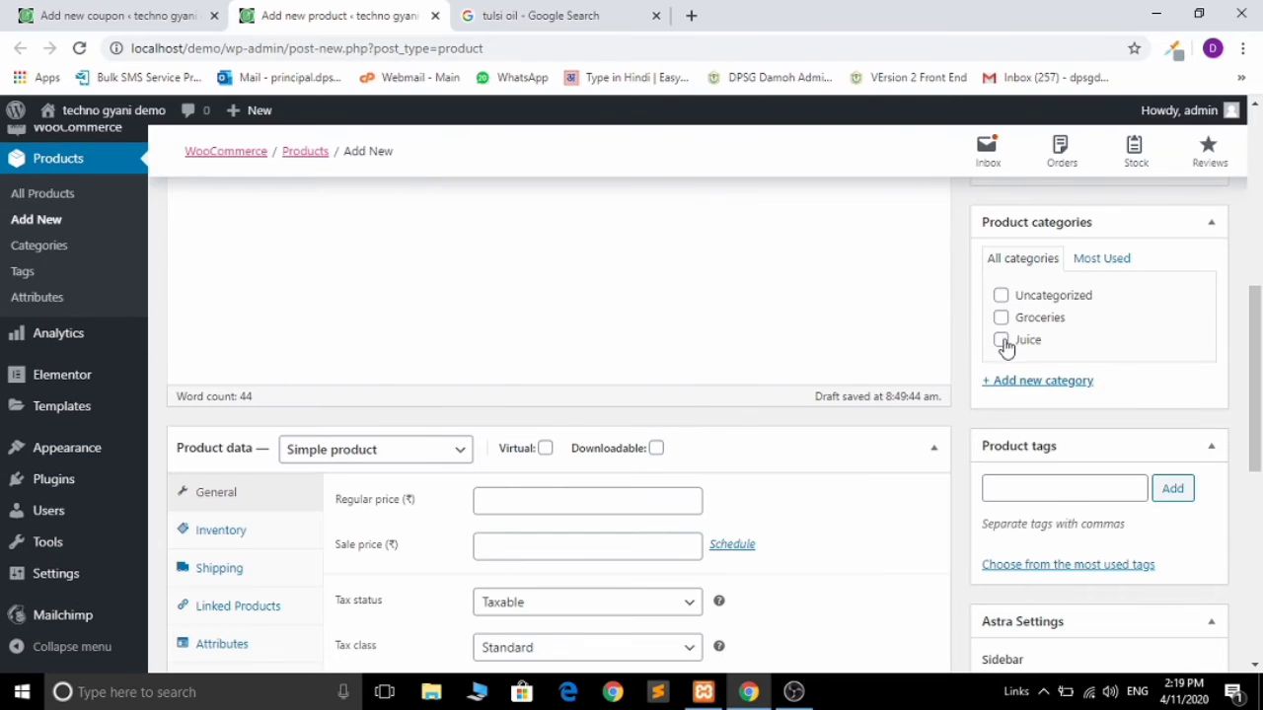
Step: Put the product in the Juice category with regular price 100 and sale price 50
click(1000, 340)
drag(1251, 373, 1258, 404)
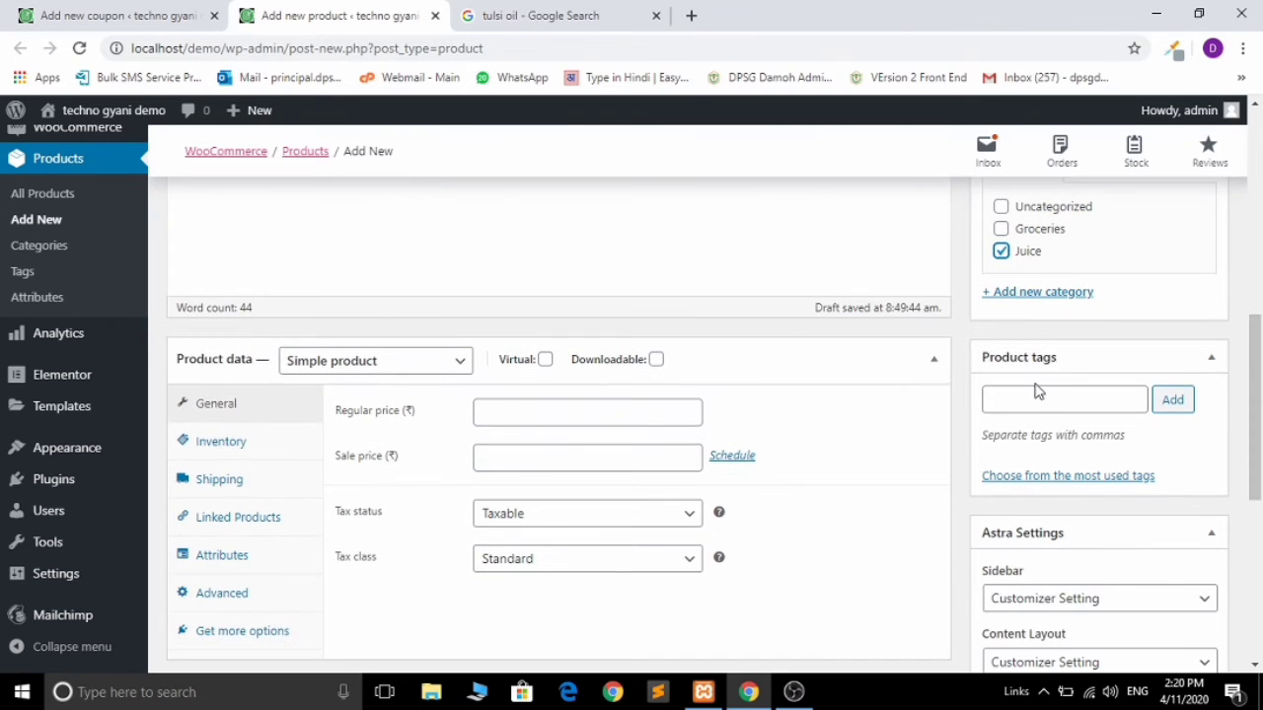
click(500, 417)
text(100)
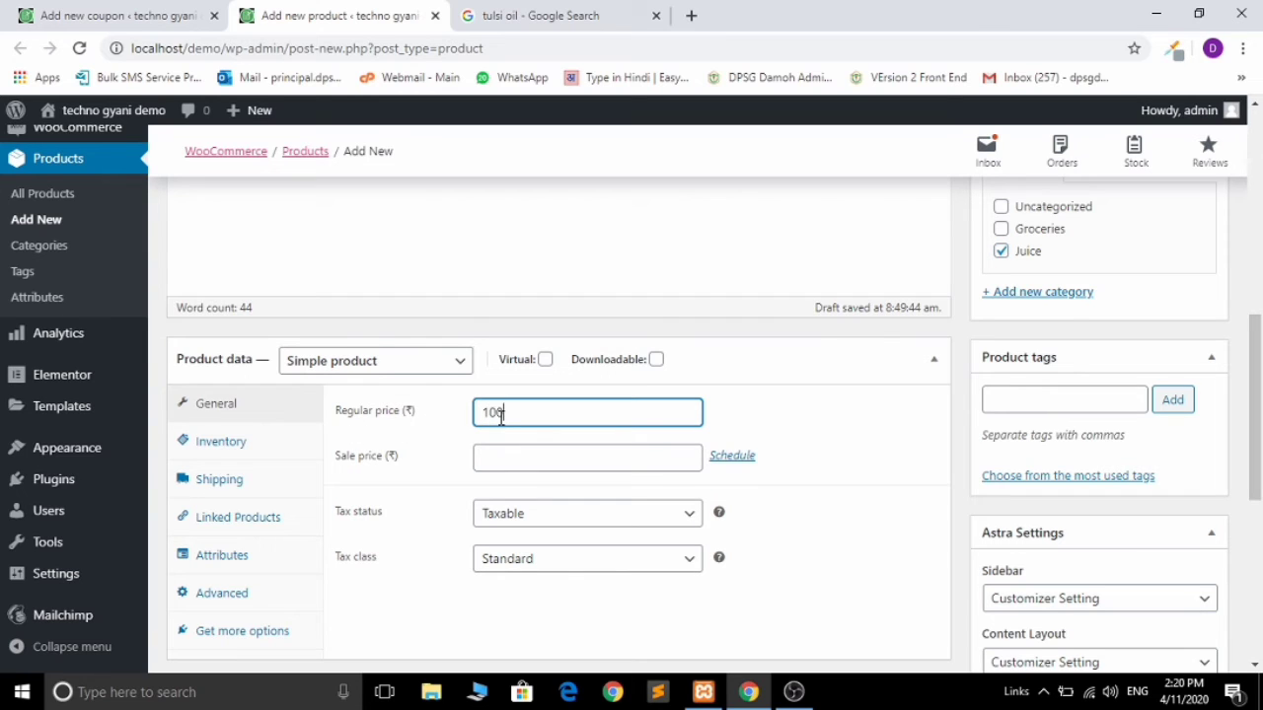
key(Tab)
text(50)
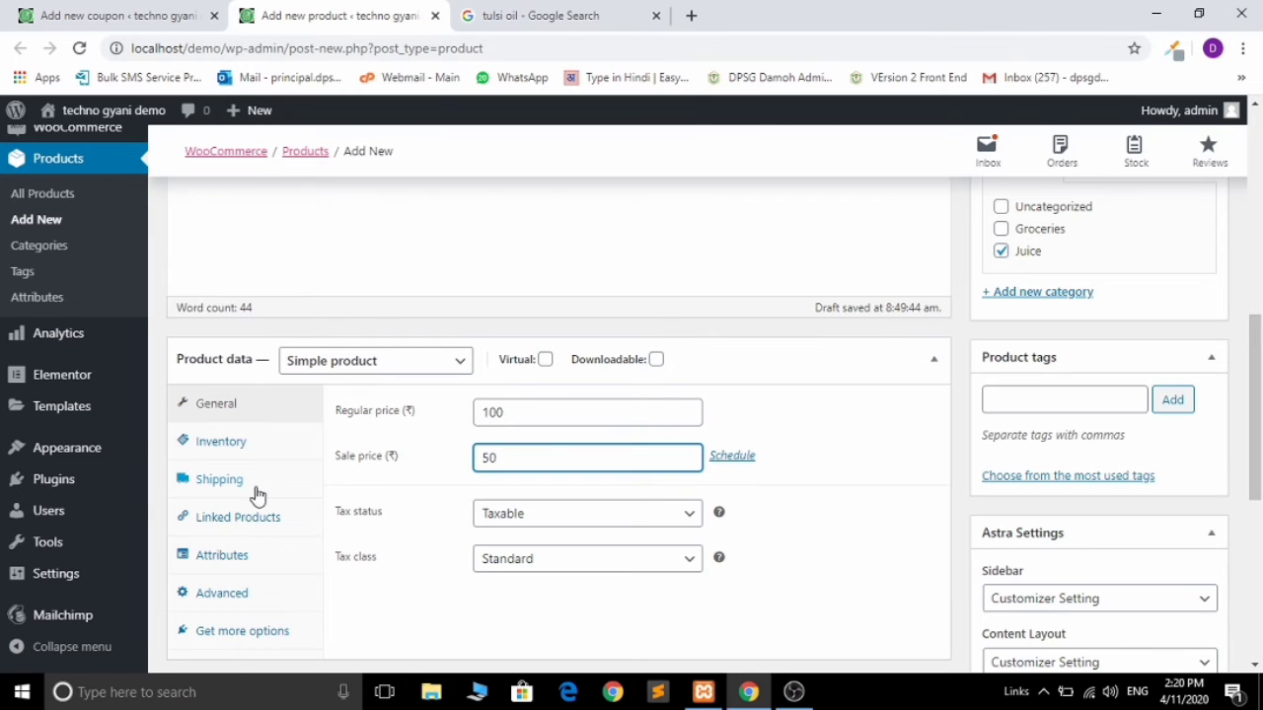
Step: Set the product's tax status to Shipping only
click(233, 460)
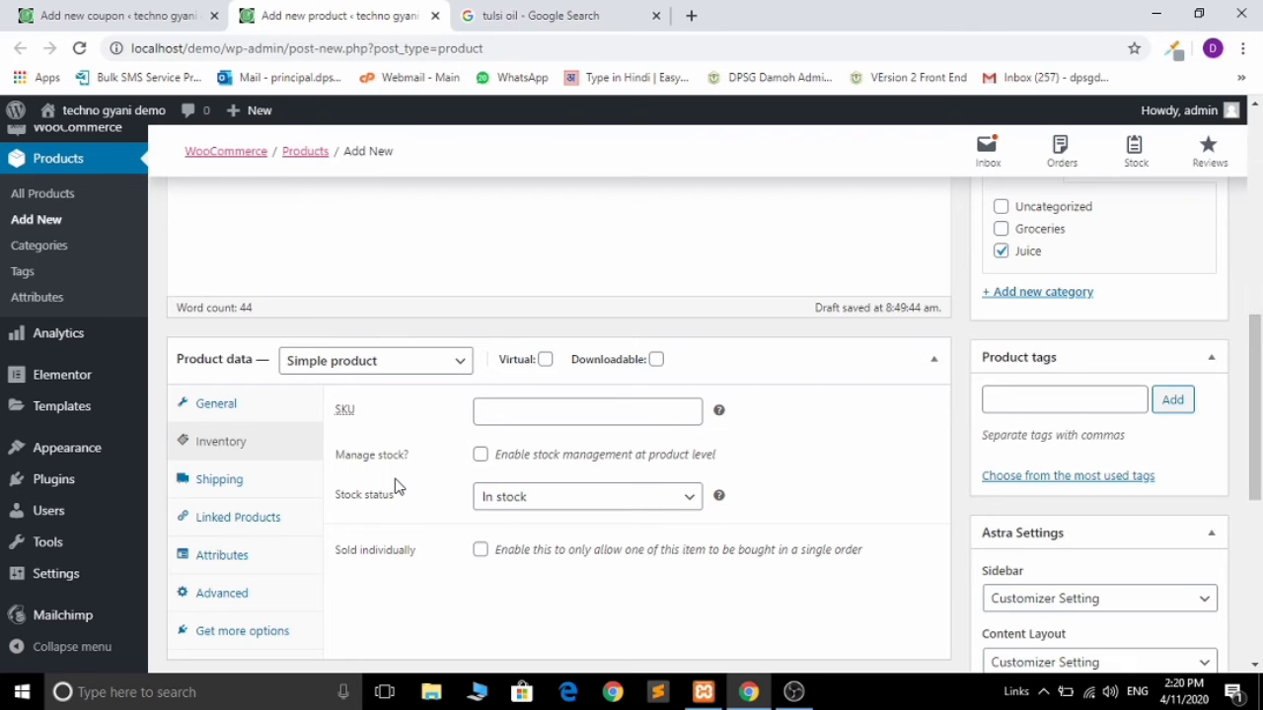
click(254, 483)
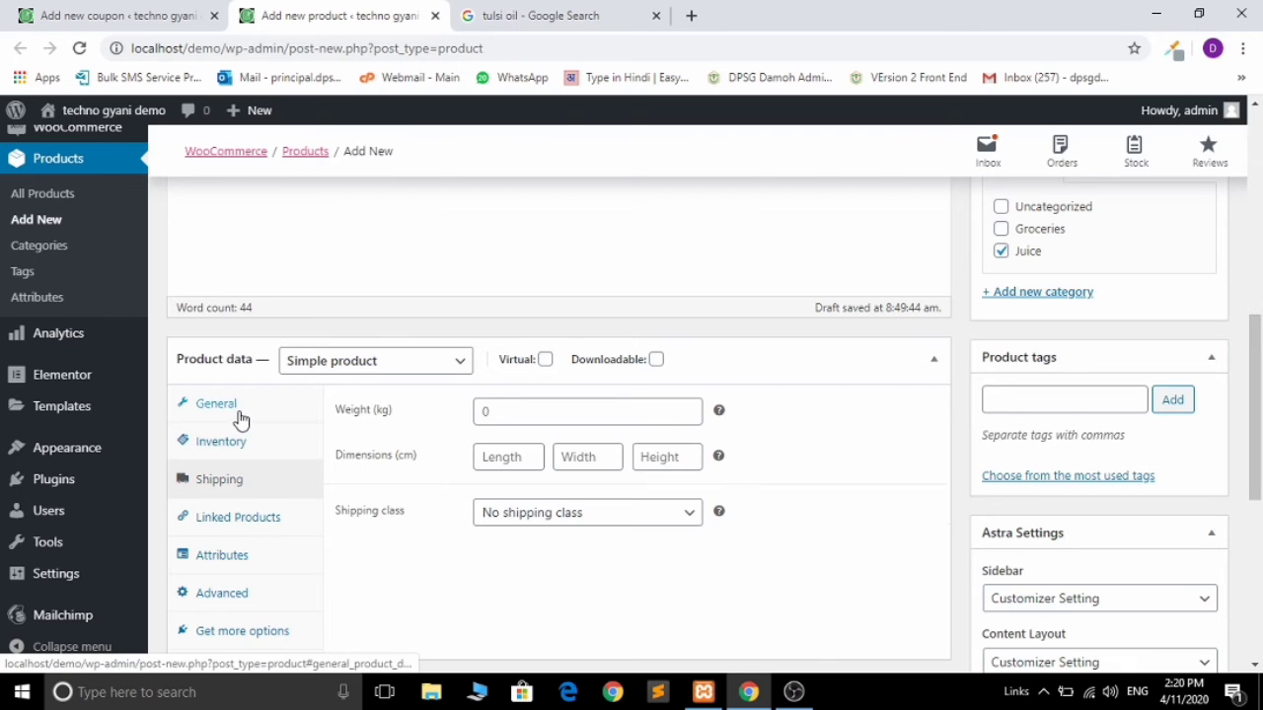
click(237, 414)
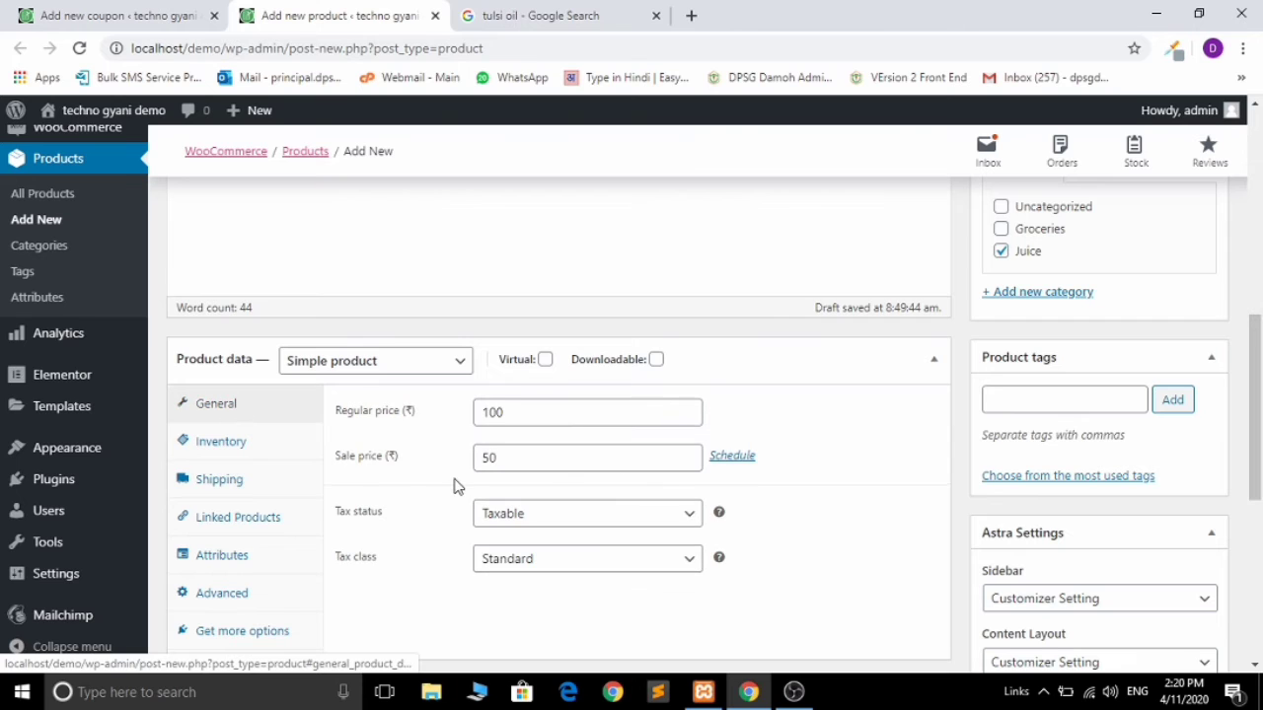
click(583, 515)
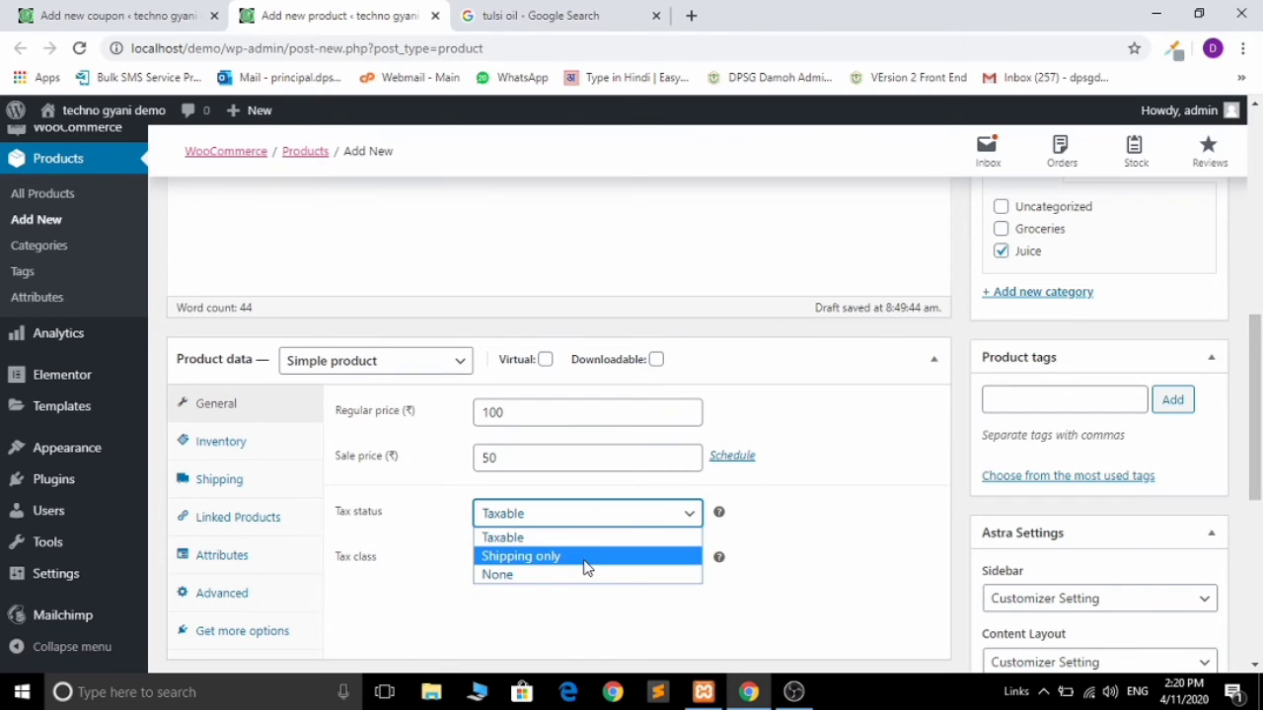
click(583, 559)
scroll(1258, 394, down, 1)
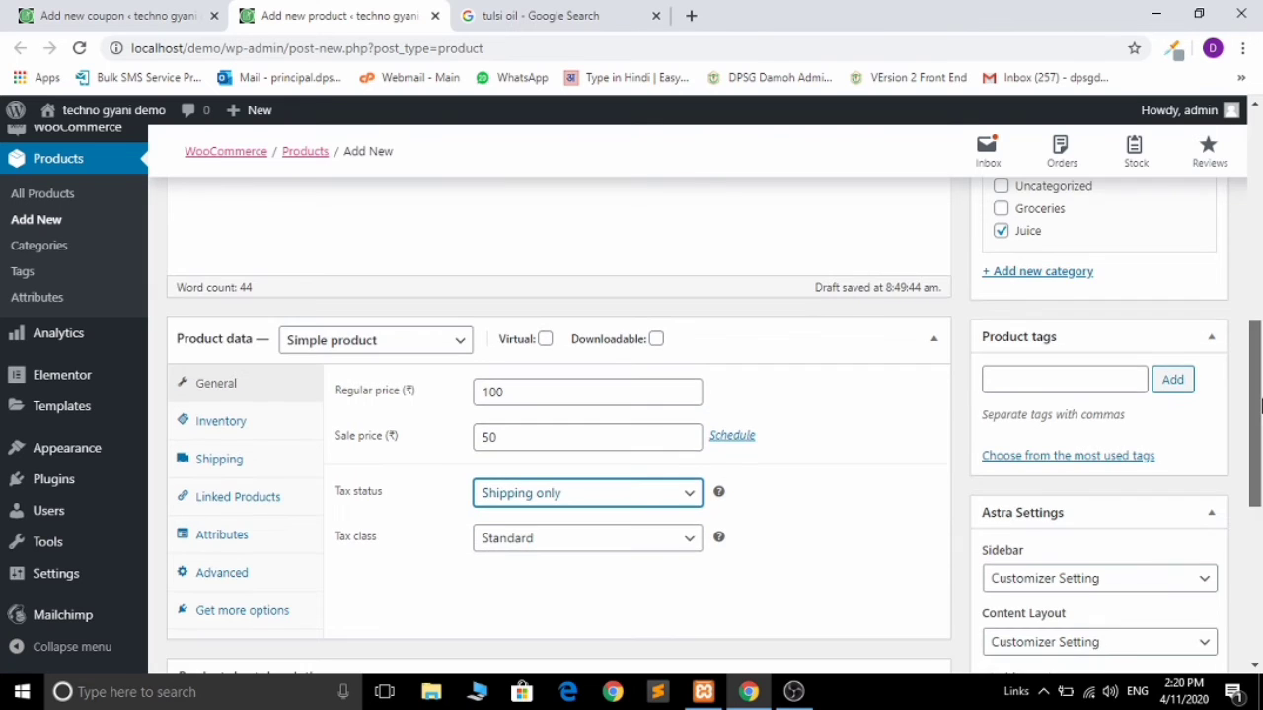
scroll(1259, 394, down, 3)
scroll(1259, 494, down, 1)
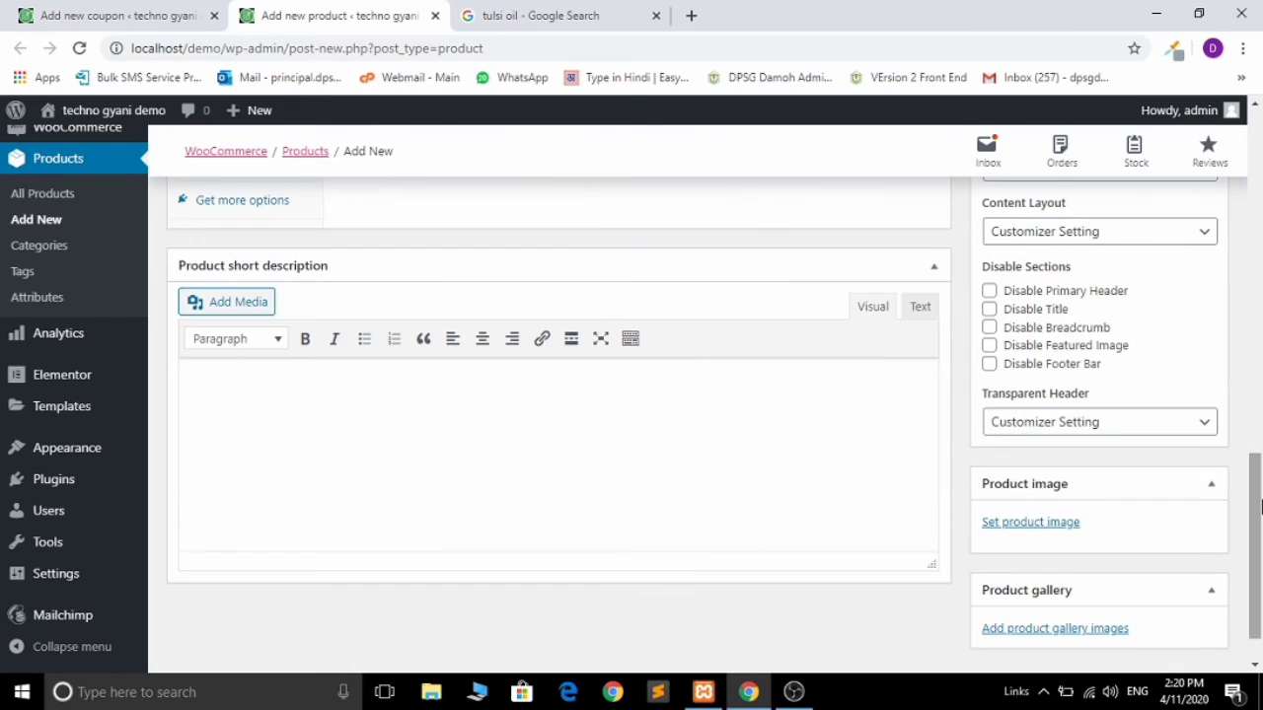
Step: Paste the Holy Basil (Tulsi) oil paragraph into the short description and open the product image picker
click(539, 13)
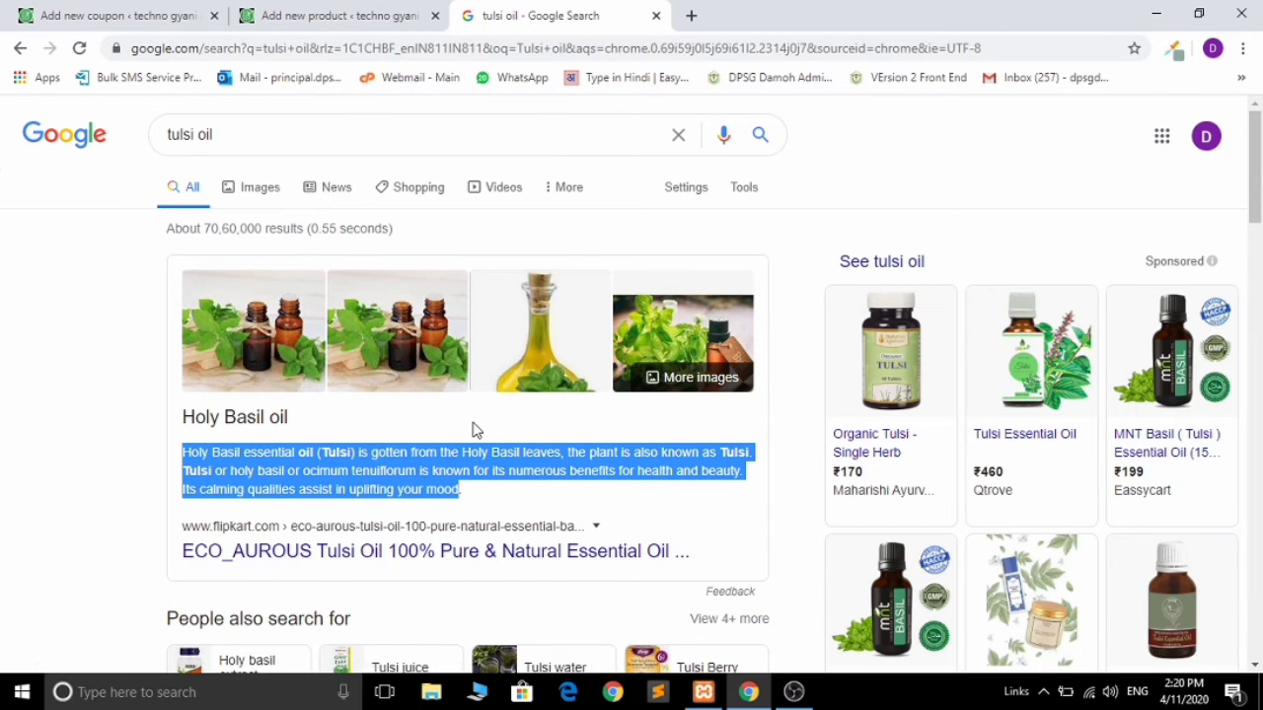
click(336, 14)
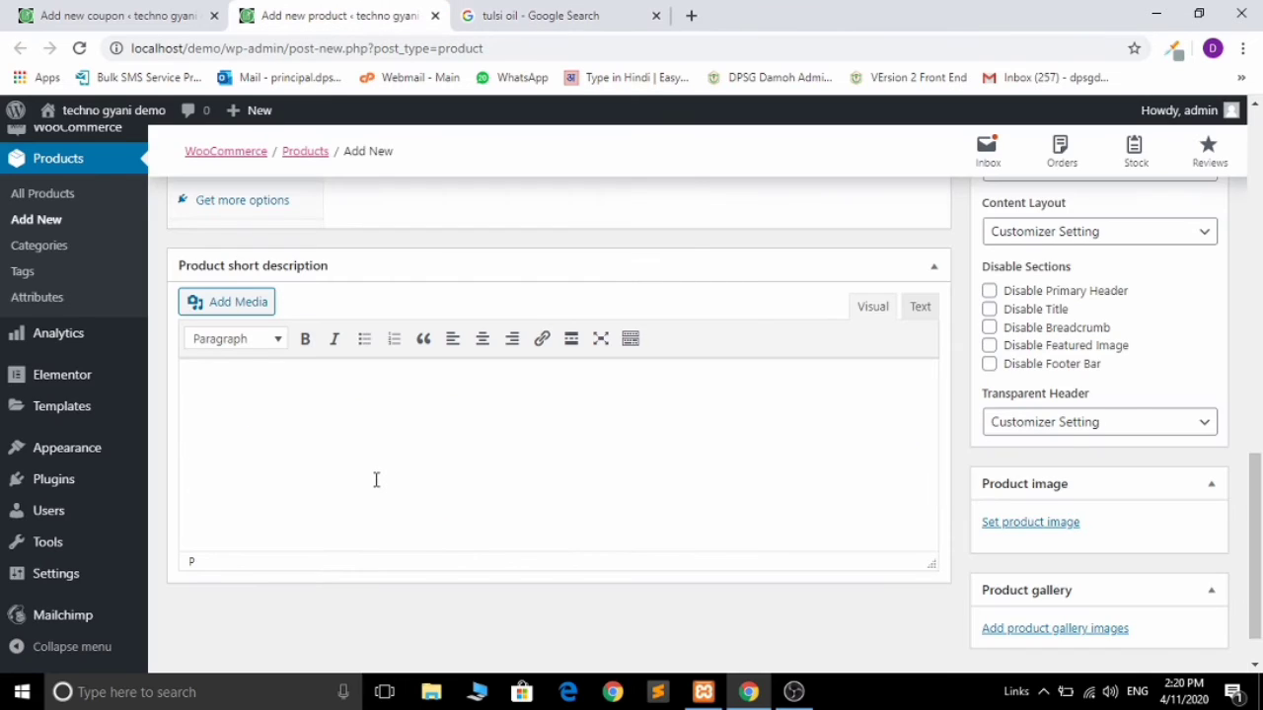
text(Holy Basil essential oil (Tulsi) is gotten from the Holy Basil leaves, the plant is also known as Tulsi. Tulsi or holy basil or ocimum tenuiflorum is known for its numerous benefits for health and beauty. Its calming qualities assist in uplifting your mood)
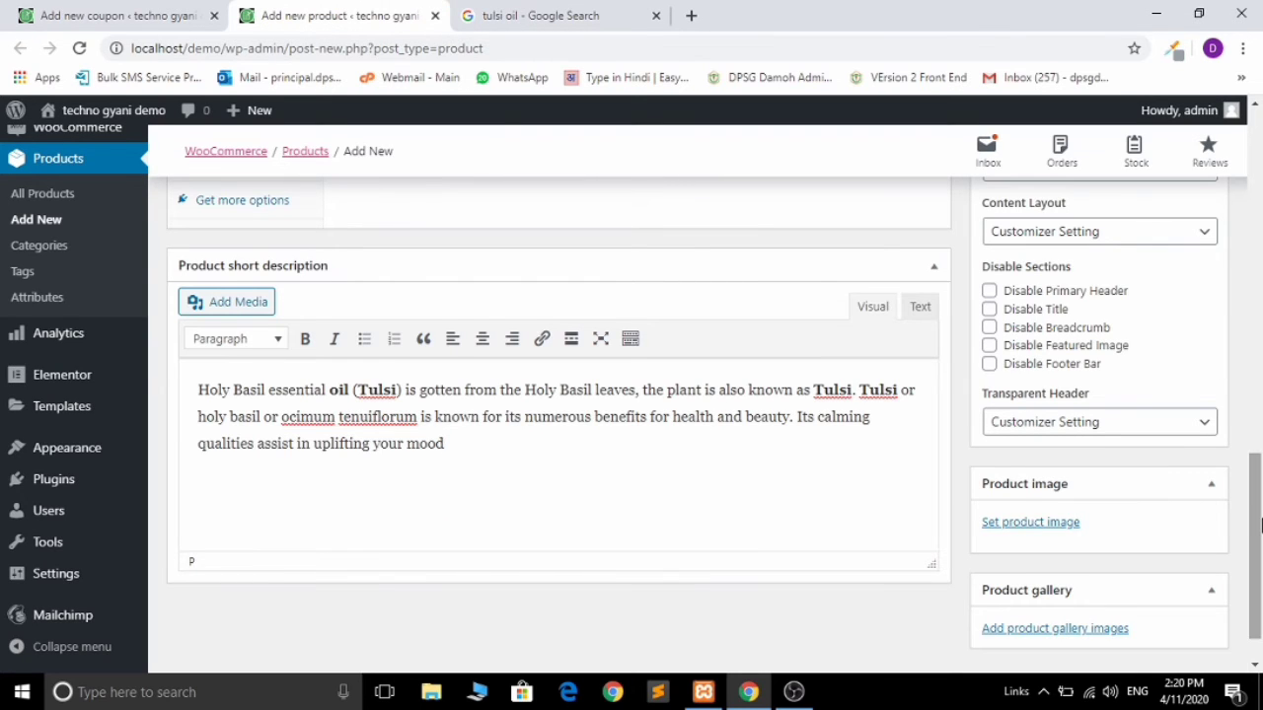
scroll(1253, 449, down, 1)
click(1056, 469)
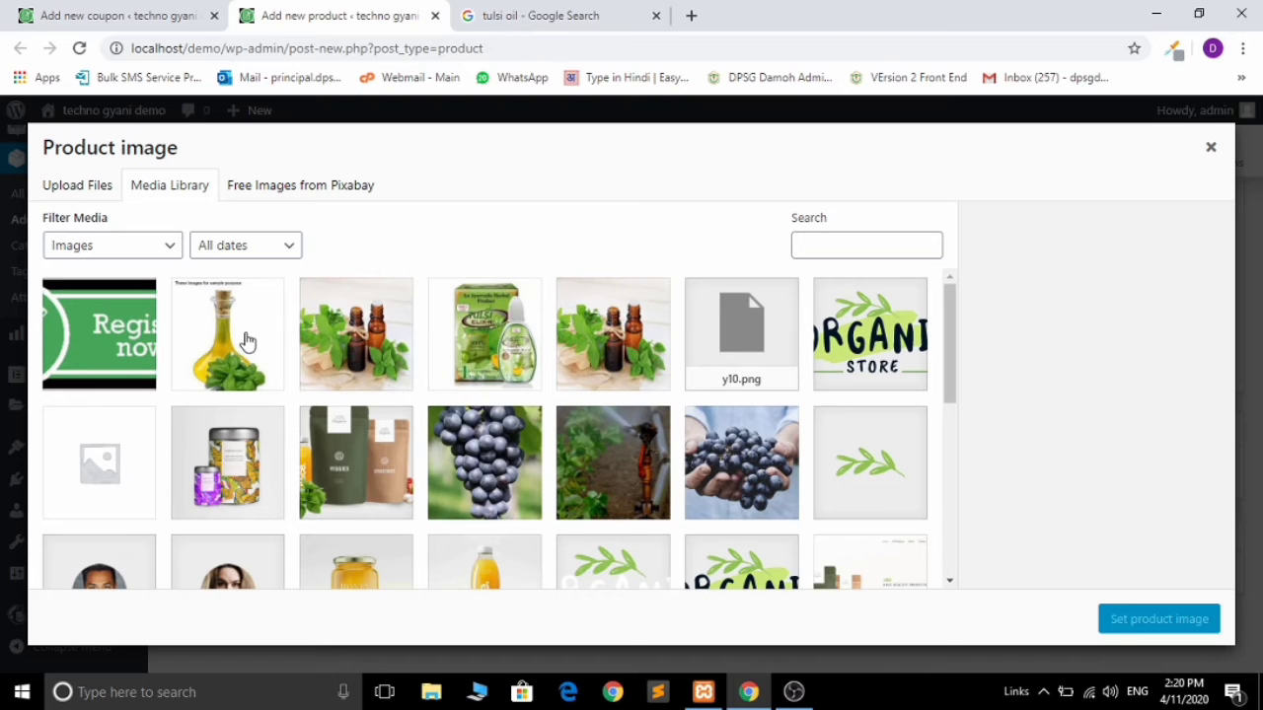
Step: Set the oil bottle with basil as Tulsi Oil's product image, and add the bottles-with-leaves and green bottle photos to its gallery
click(248, 341)
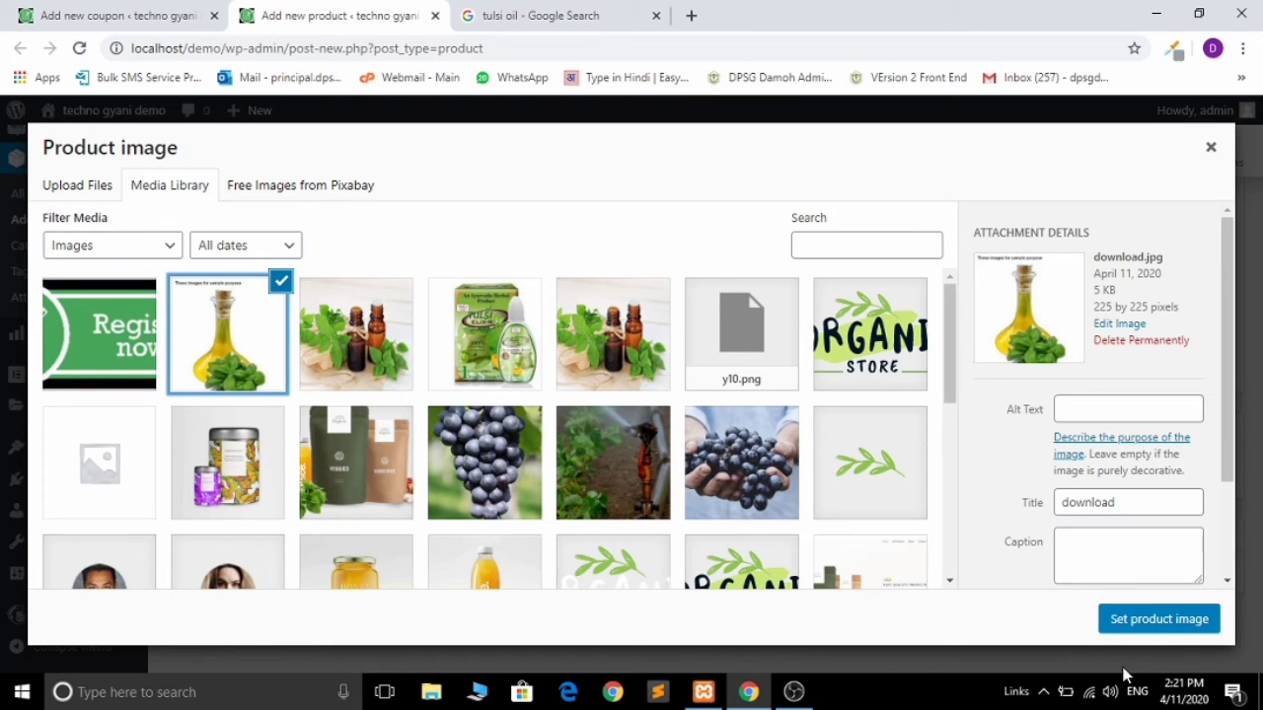
click(1134, 629)
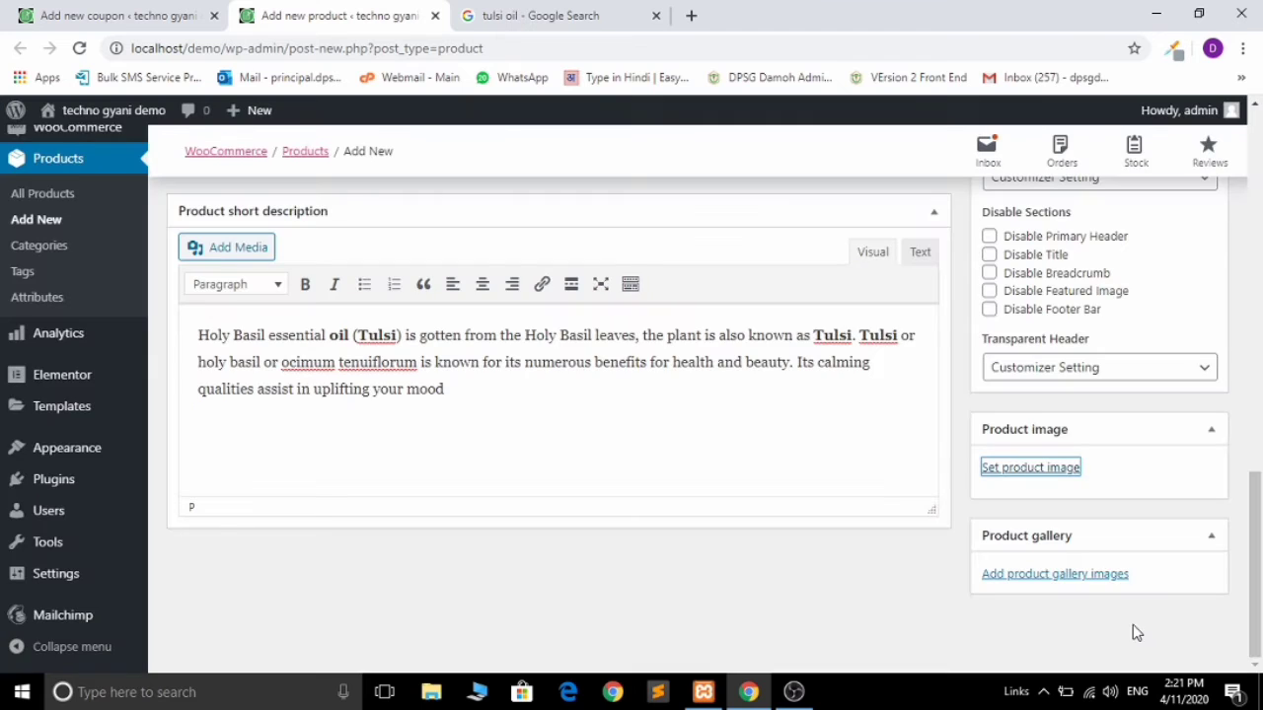
click(1041, 587)
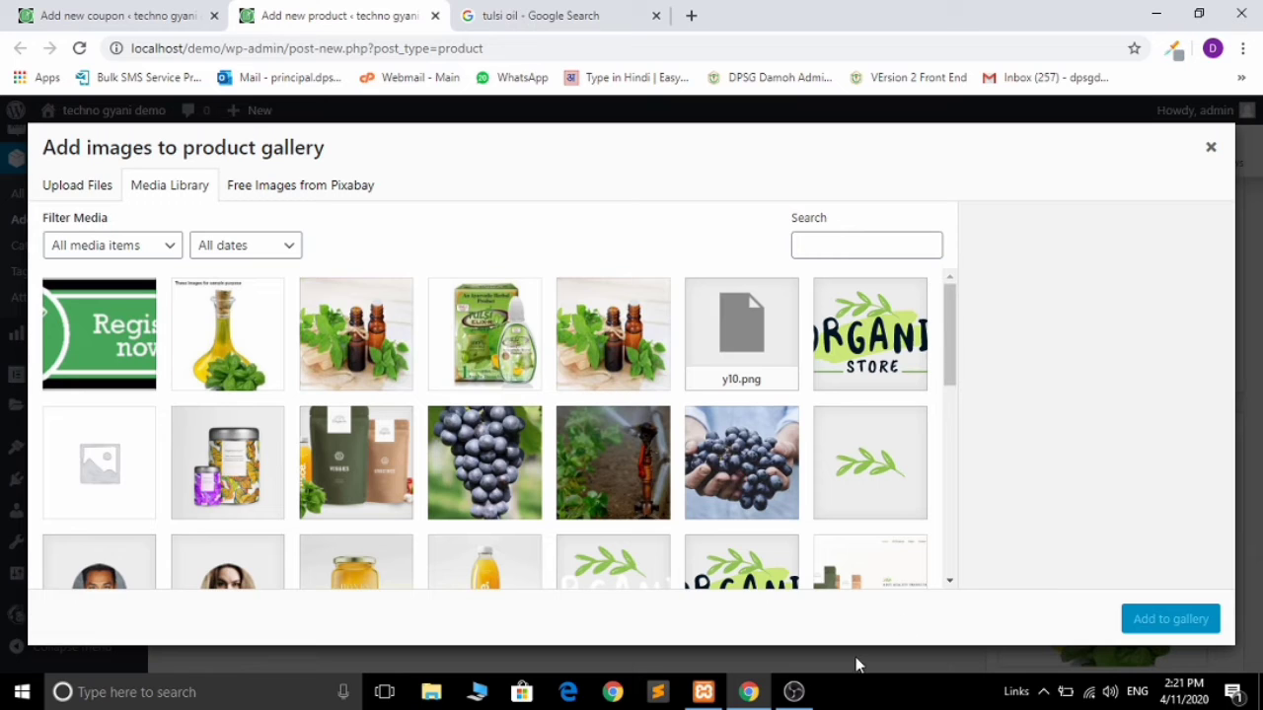
click(383, 363)
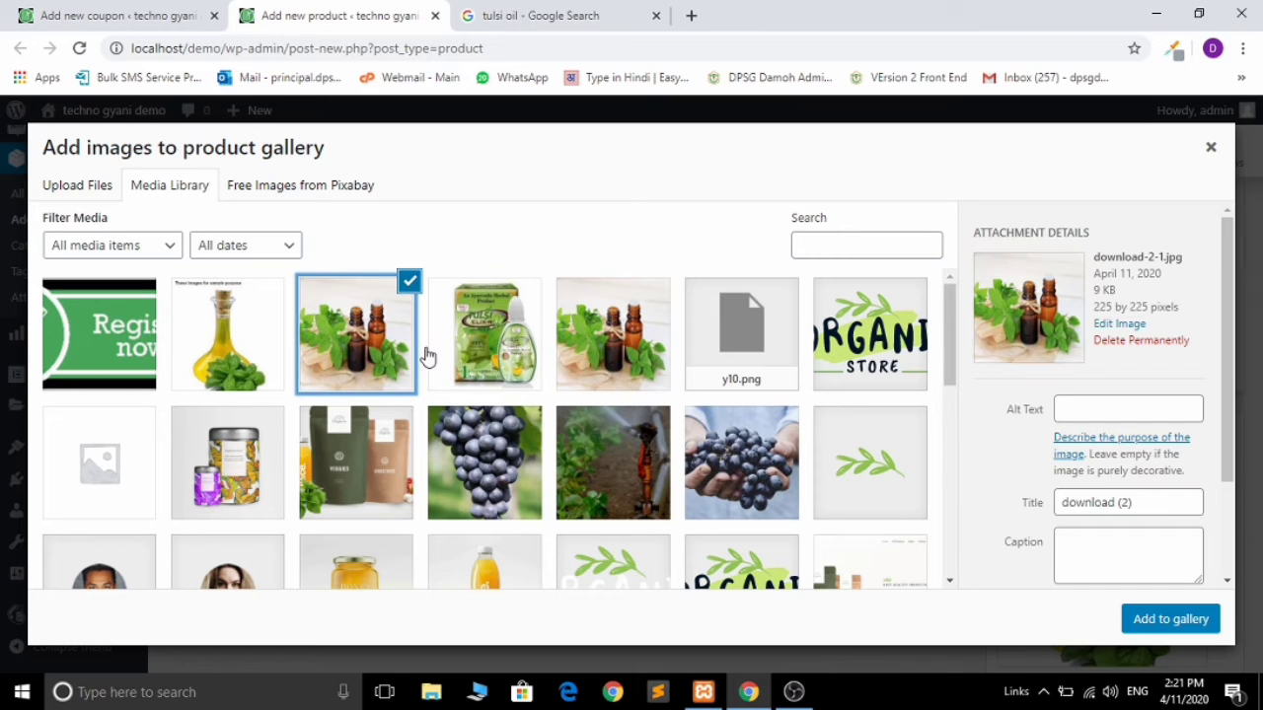
click(503, 346)
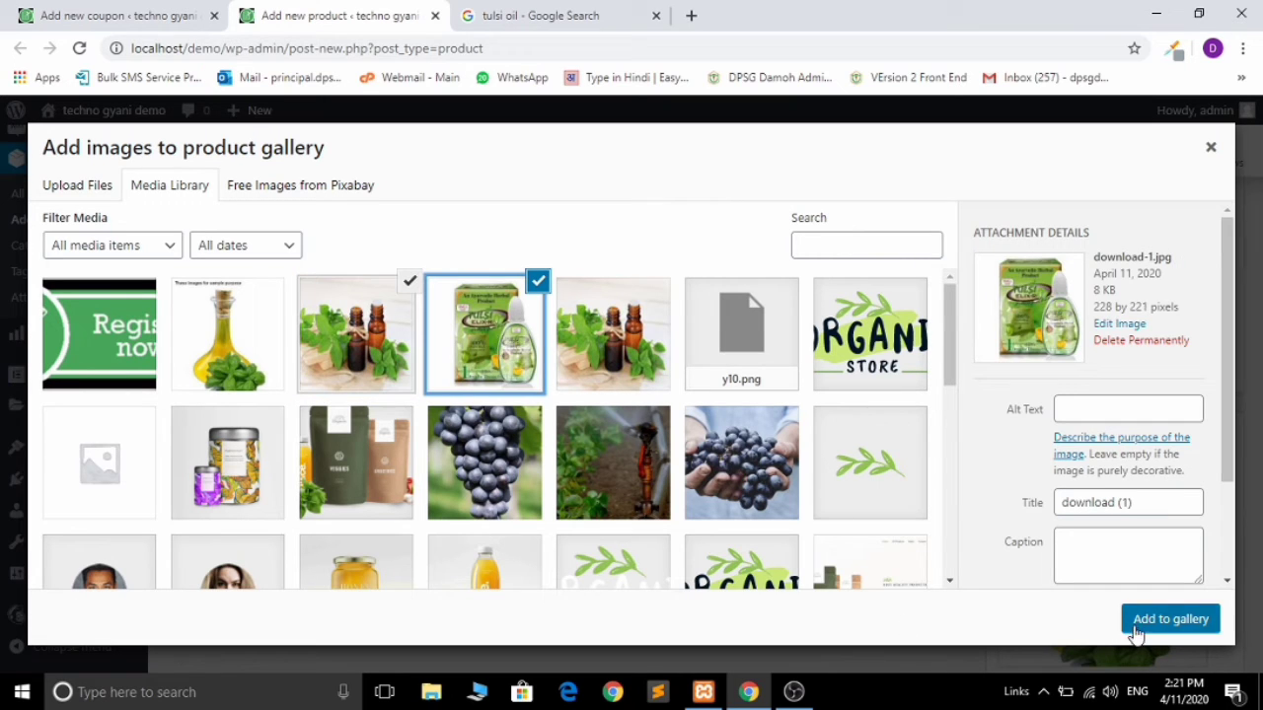
click(1170, 620)
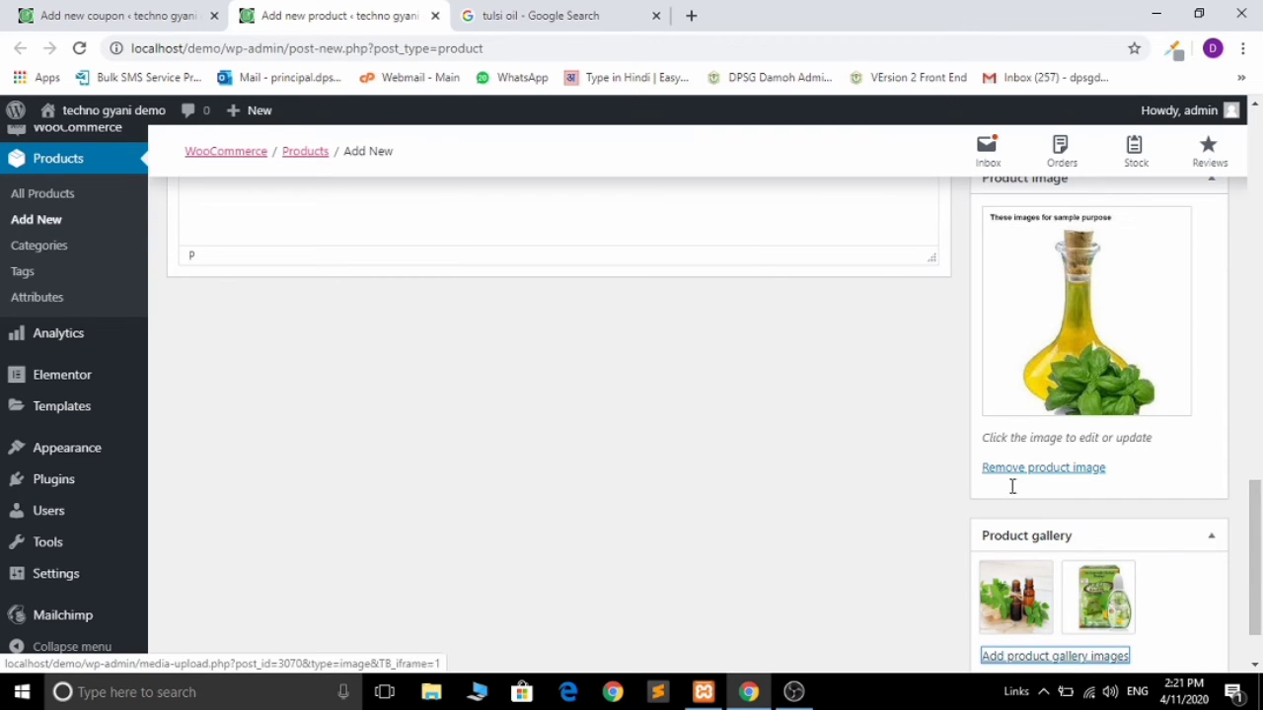
Step: Preview the Tulsi Oil product, go back to its editor, then switch to the coupon draft
drag(1255, 572, 1257, 162)
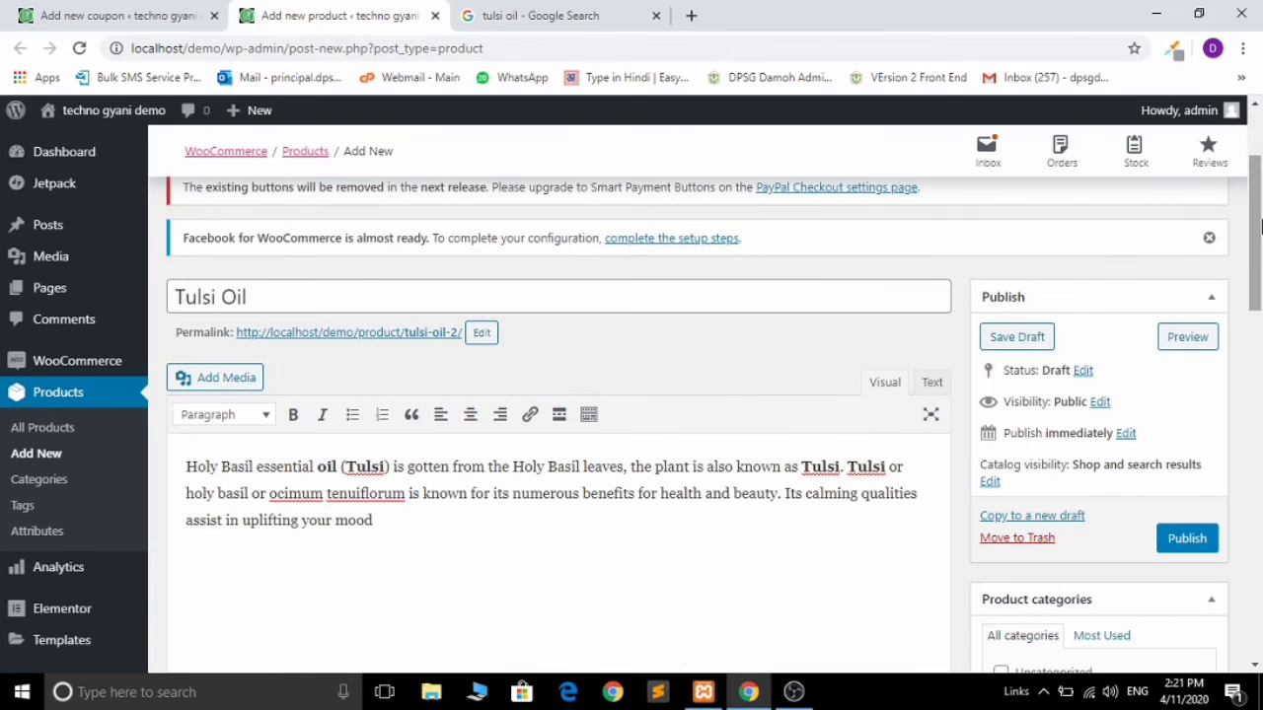
click(1184, 339)
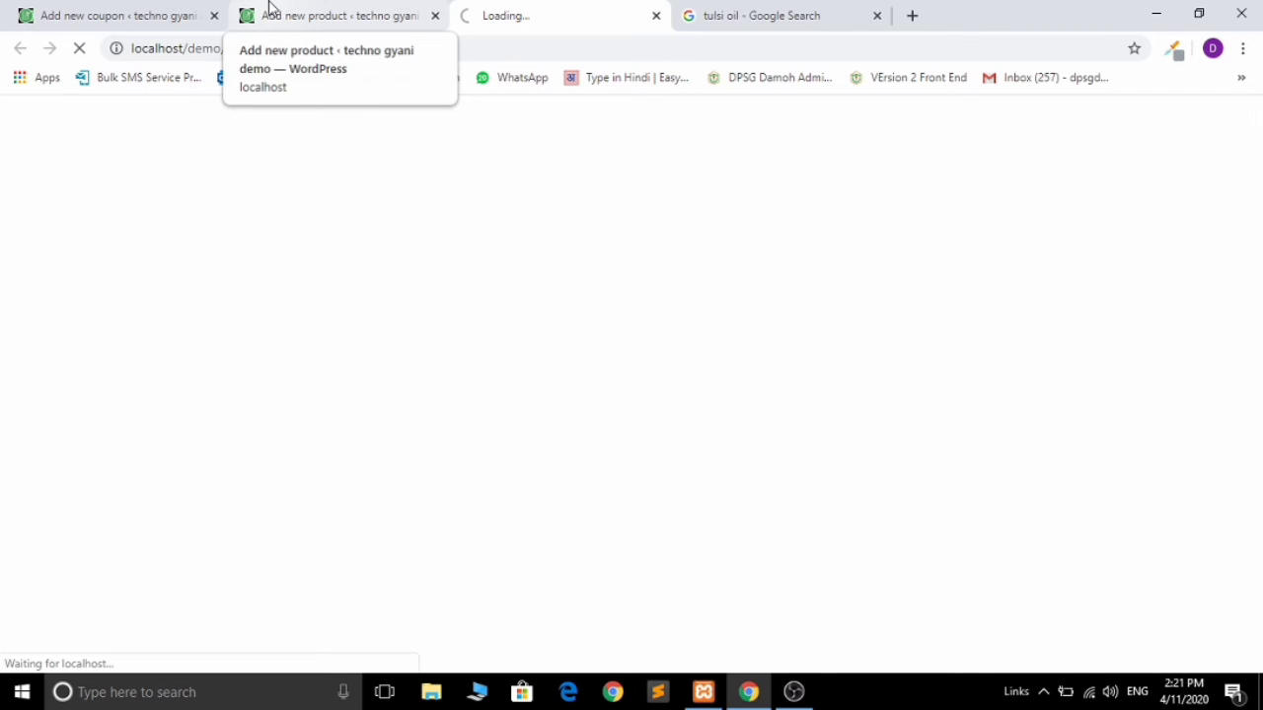
click(270, 9)
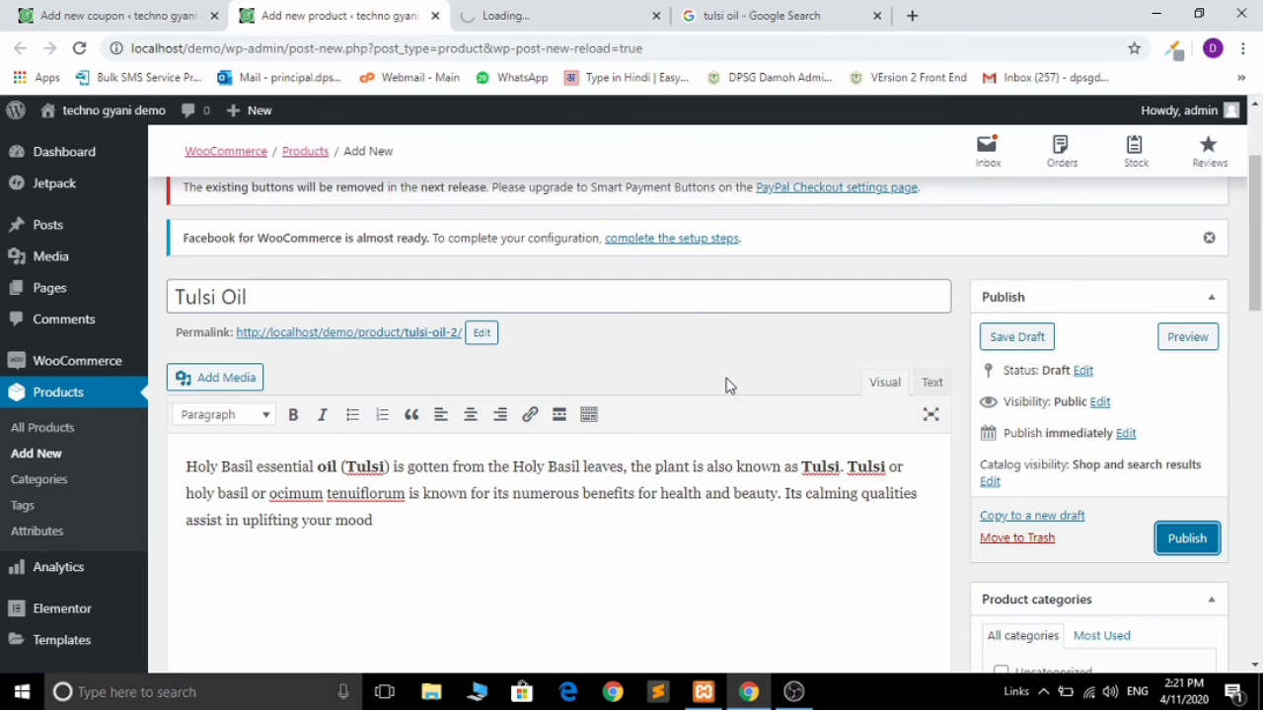
key(ctrl+shift+Tab)
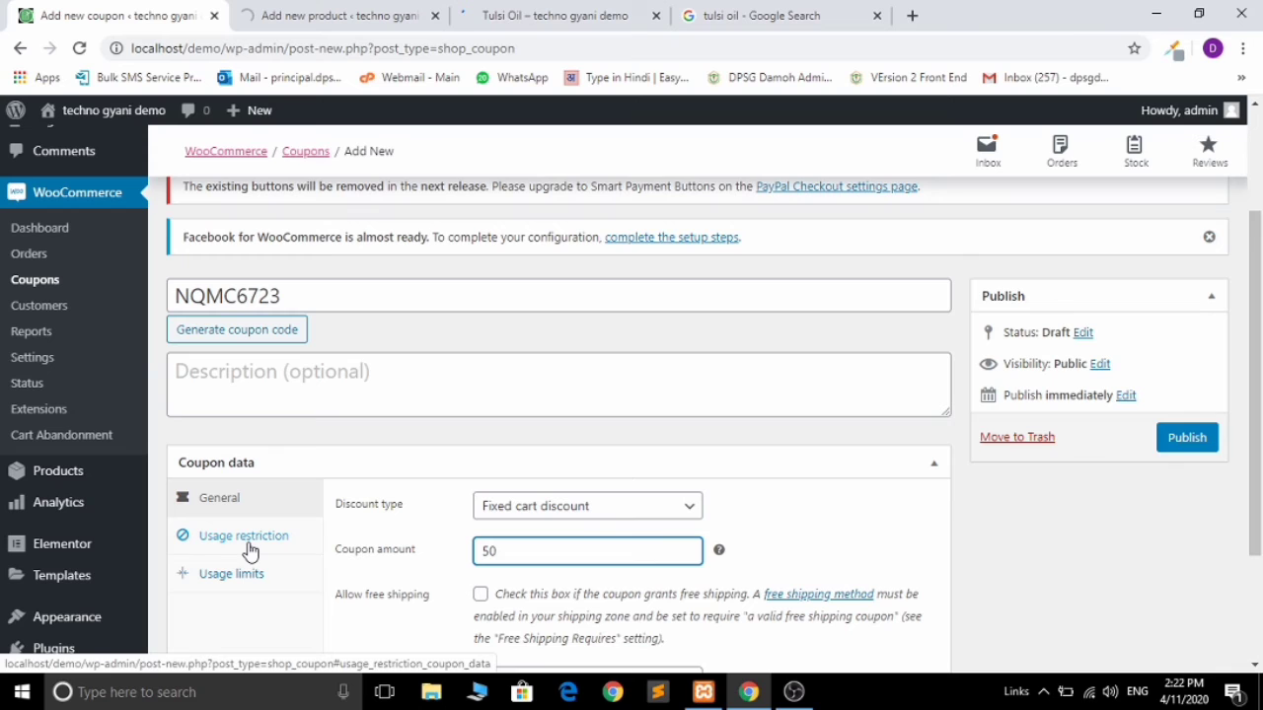
Step: Limit the coupon to 1 use per coupon and 1 use per user, then publish it
click(247, 536)
scroll(257, 494, down, 1)
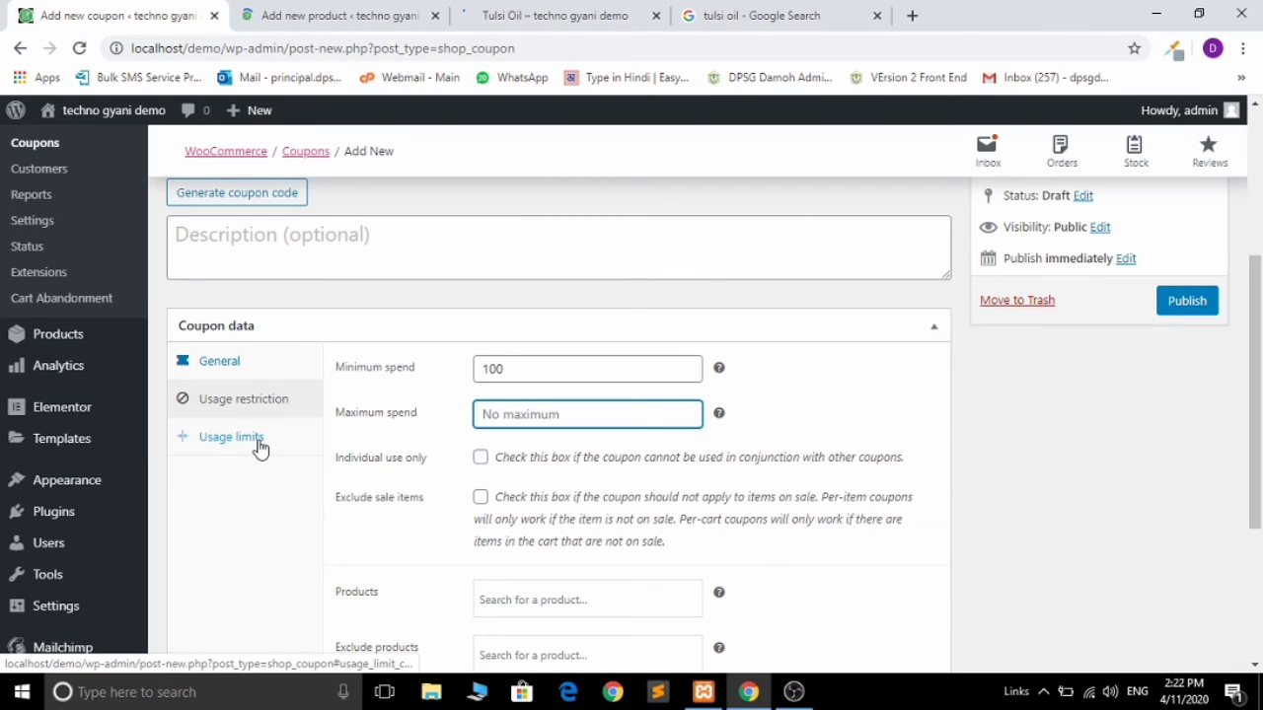
click(259, 443)
click(536, 369)
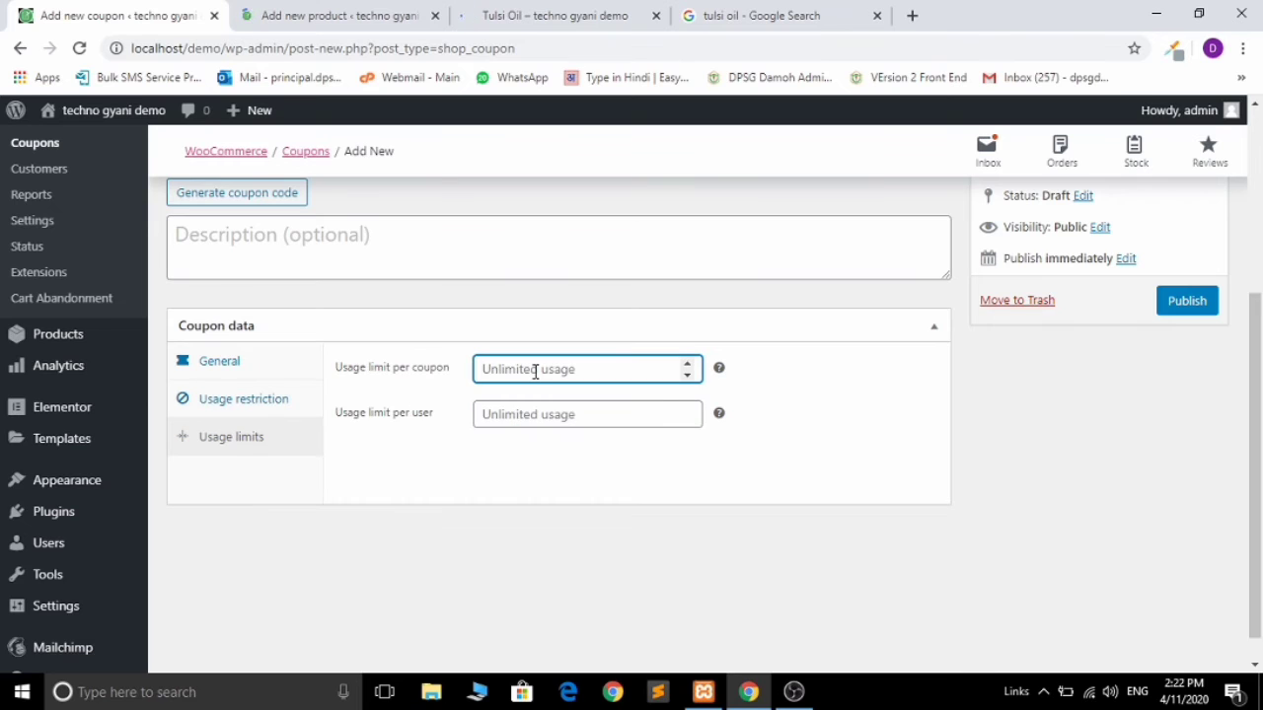
text(1)
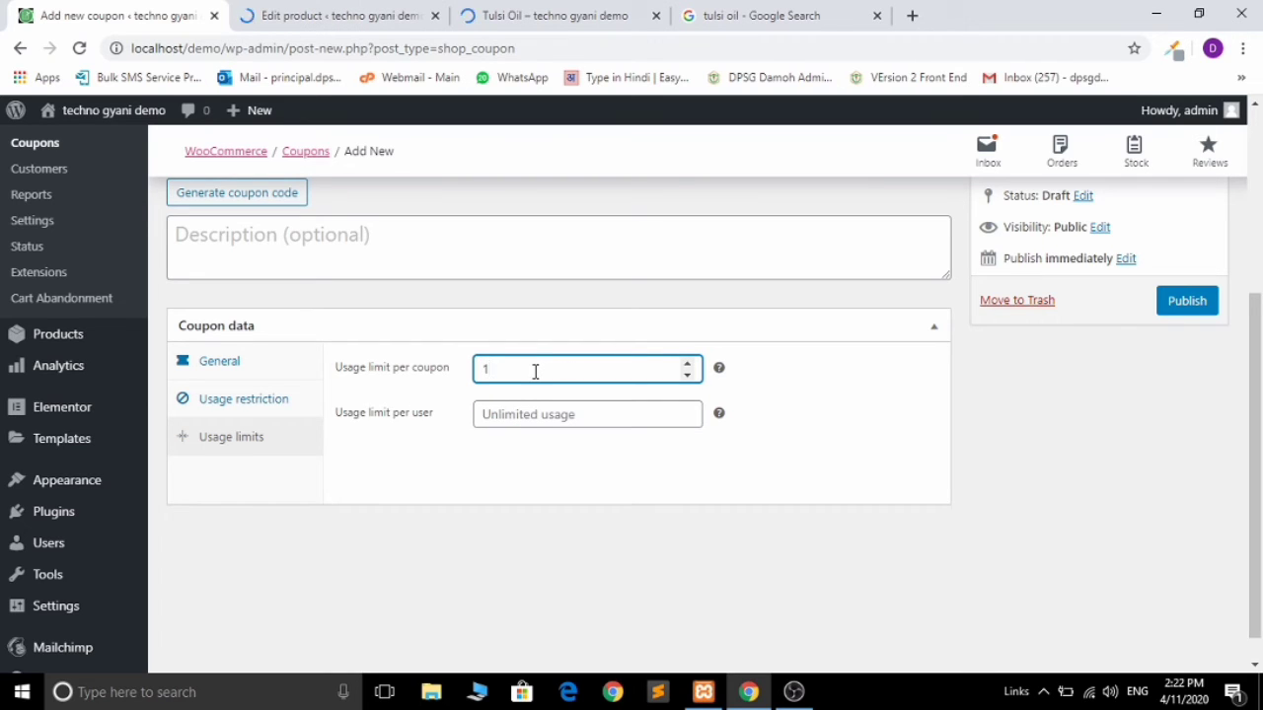
click(507, 416)
text(1)
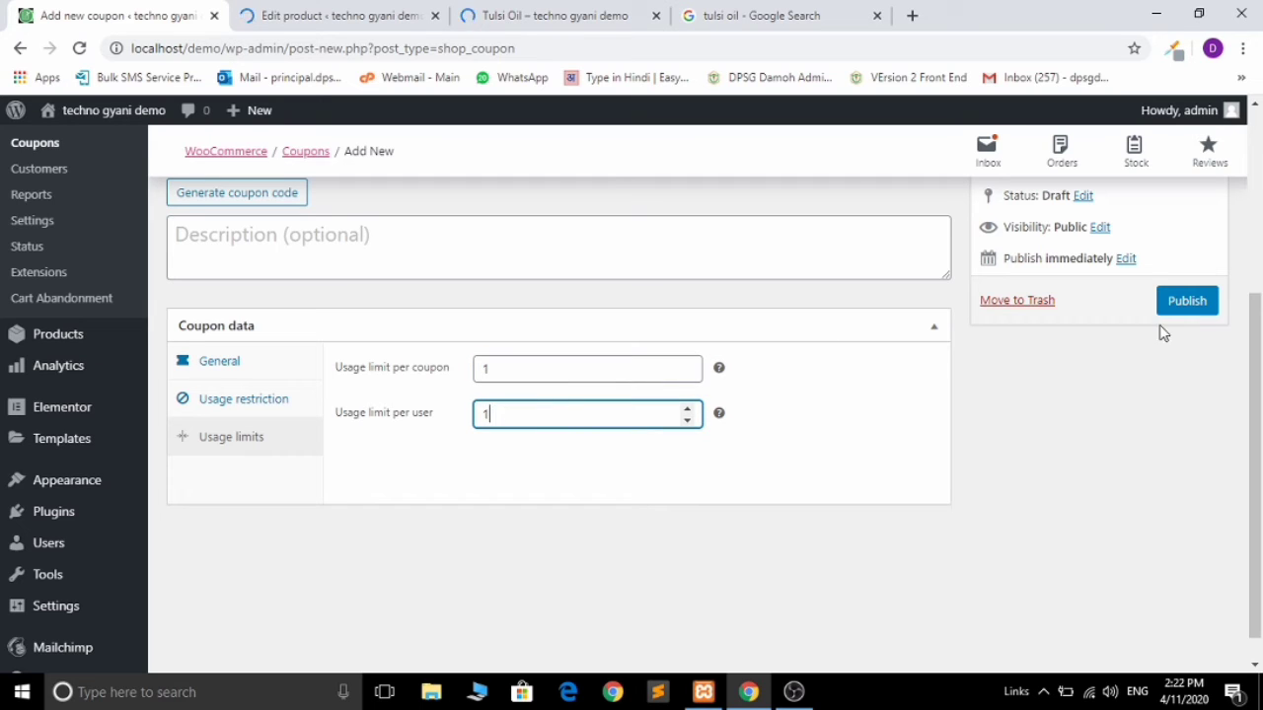
click(1184, 311)
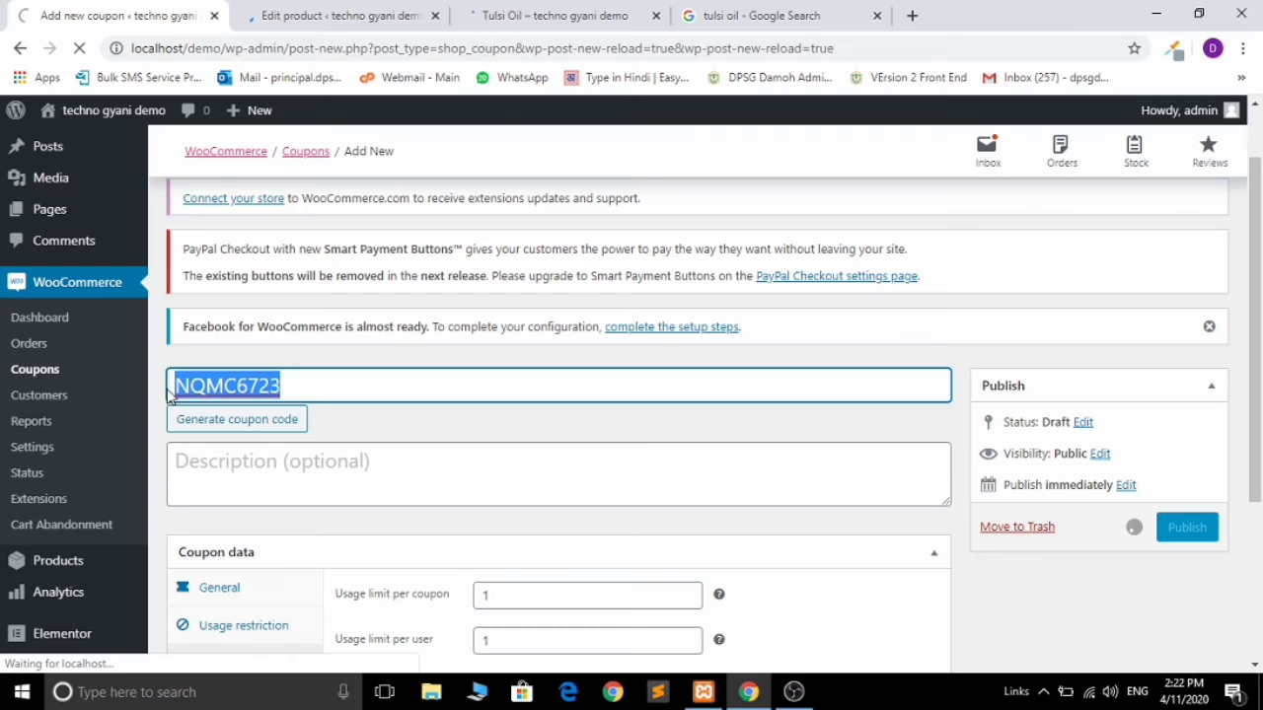
Step: Switch to the edited Tulsi Oil product's tab
click(415, 14)
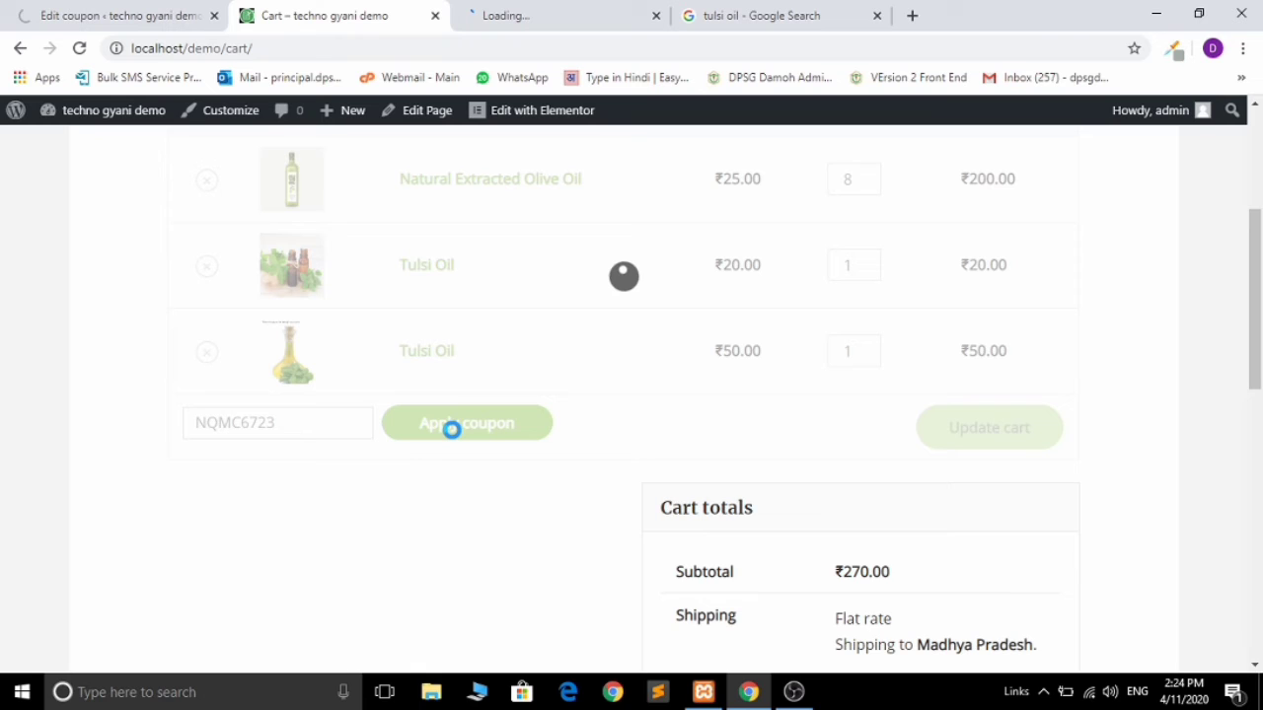
Step: Scroll the cart down to the totals
scroll(856, 447, down, 3)
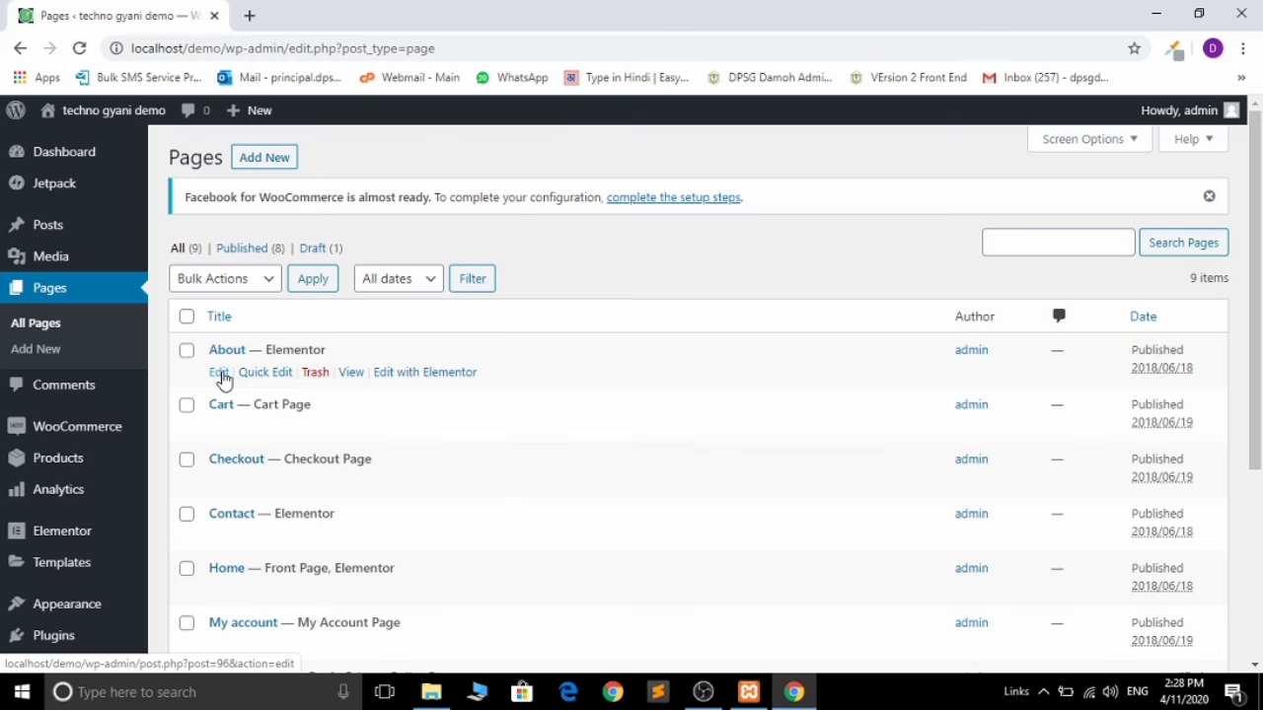
Step: Choose Edit under About in the Pages list
click(219, 373)
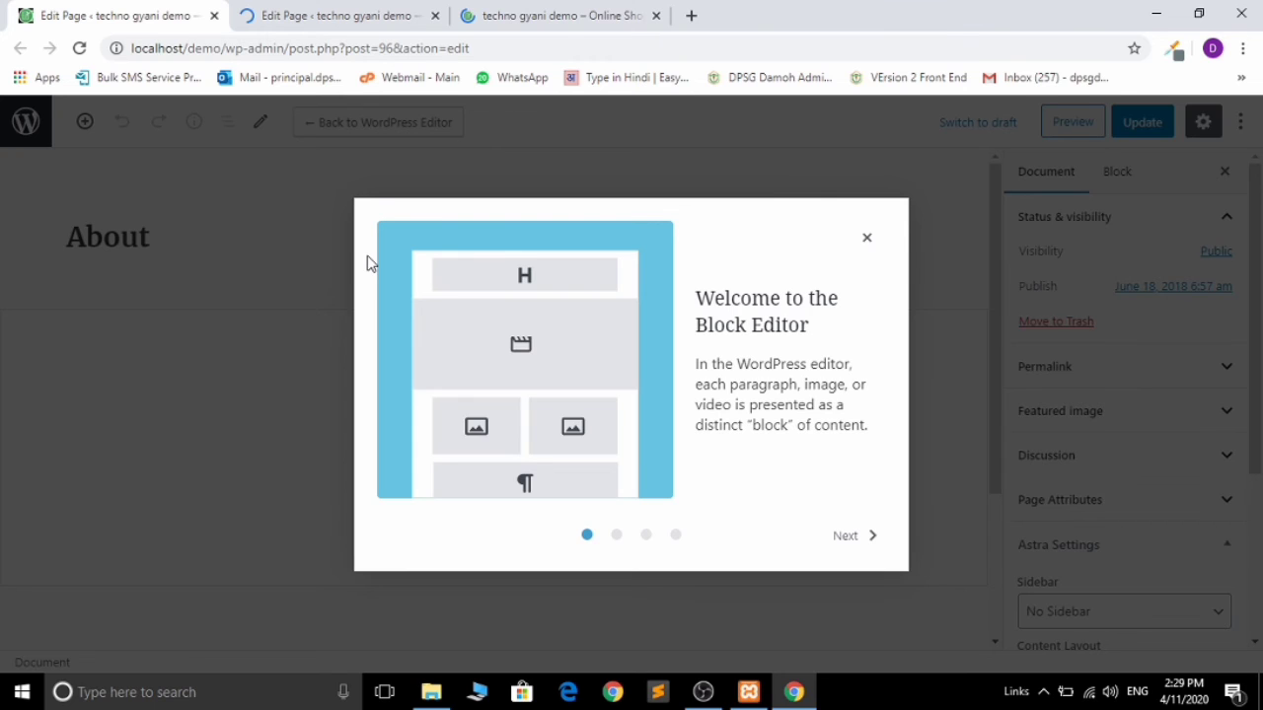
Step: Dismiss the welcome tour and confirm switching the About page from Elementor back to the WordPress editor
key(Escape)
scroll(1118, 509, down, 3)
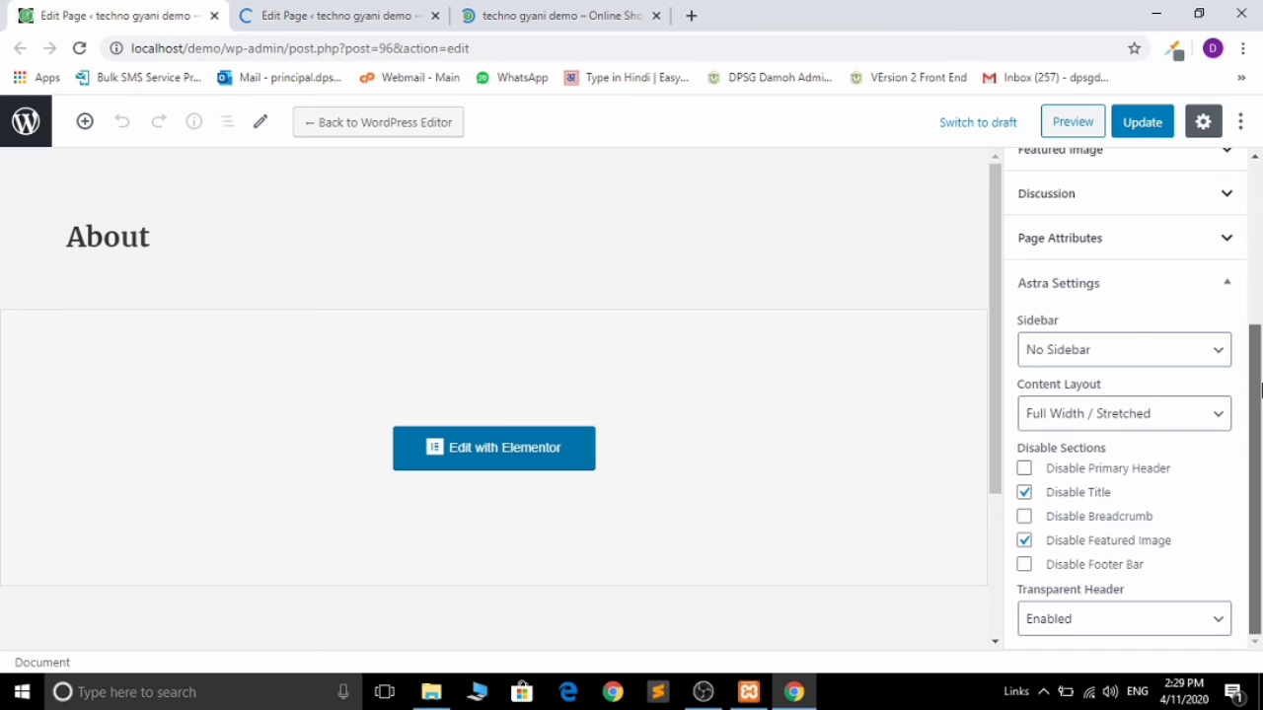
click(369, 122)
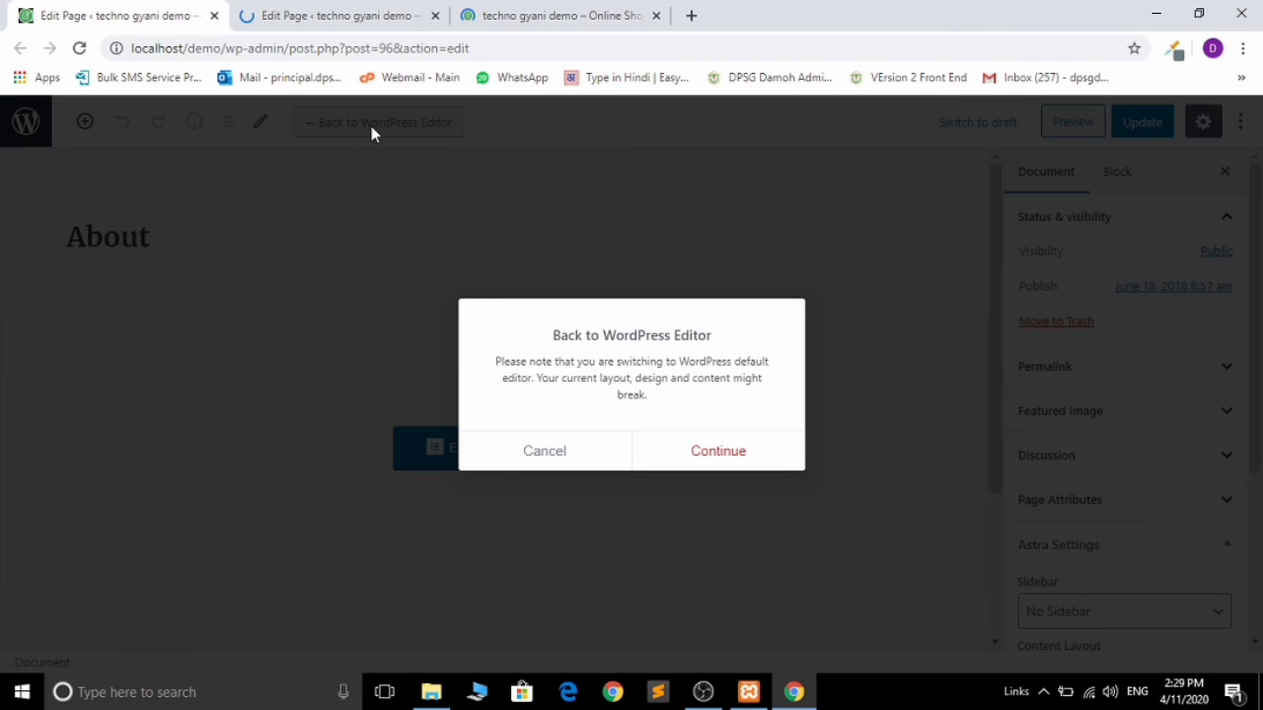
click(707, 450)
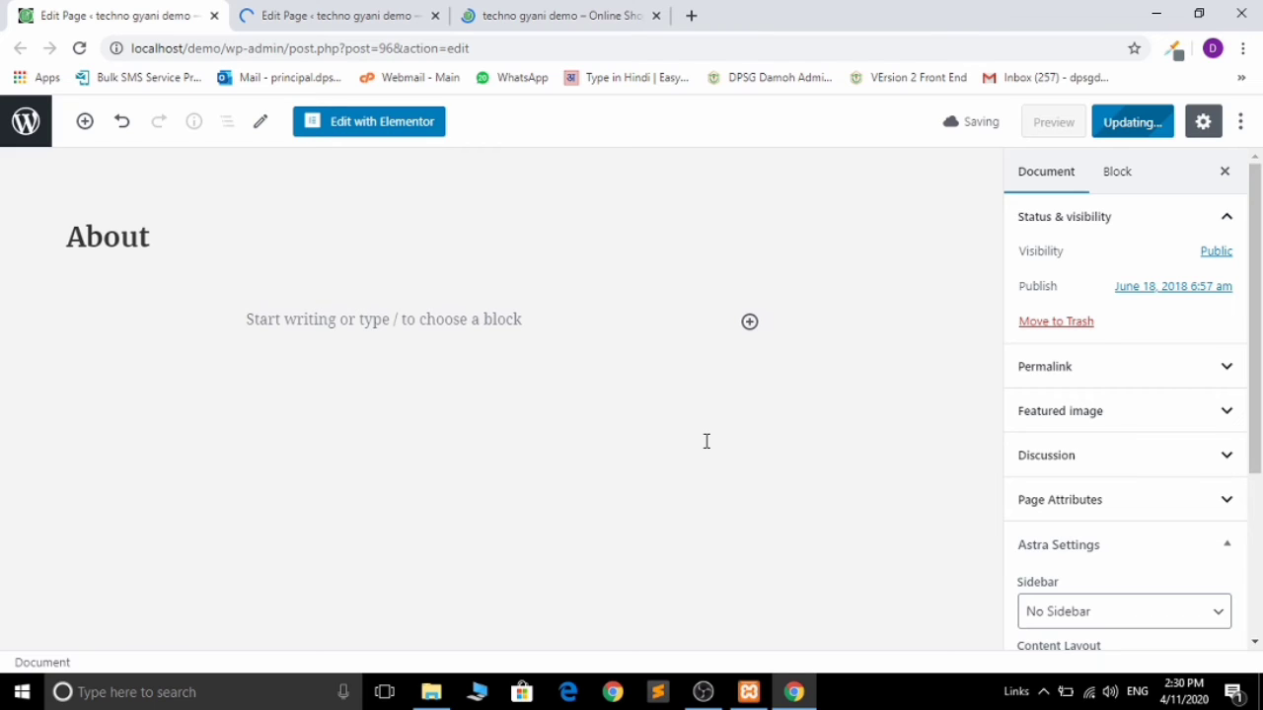
Step: Reload the live About page to see only header and footer, then return to its editor
key(ctrl+3)
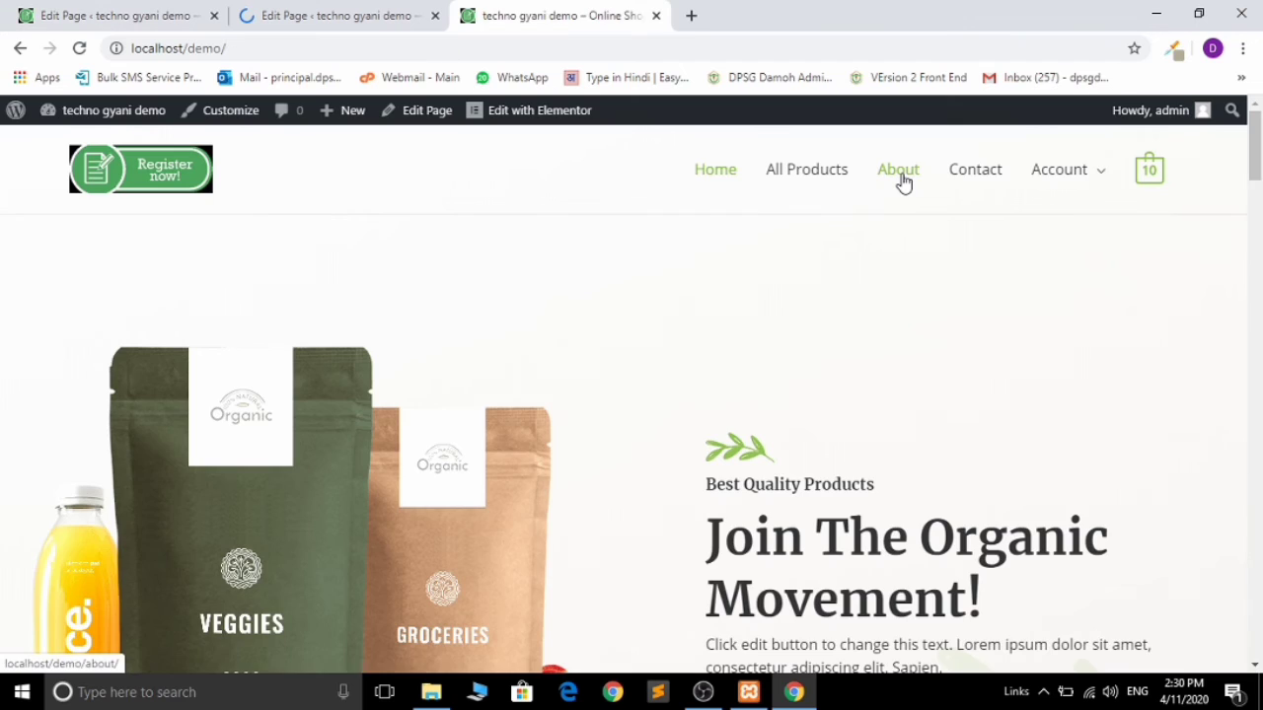
click(900, 177)
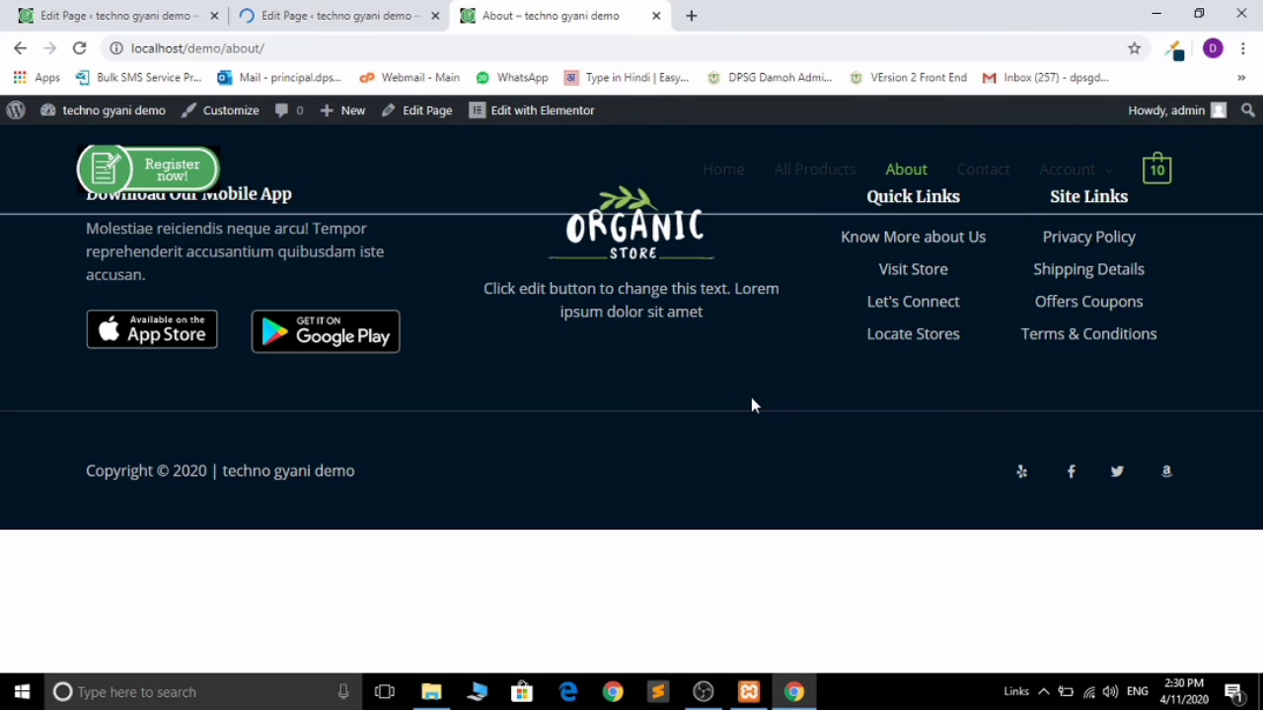
key(F5)
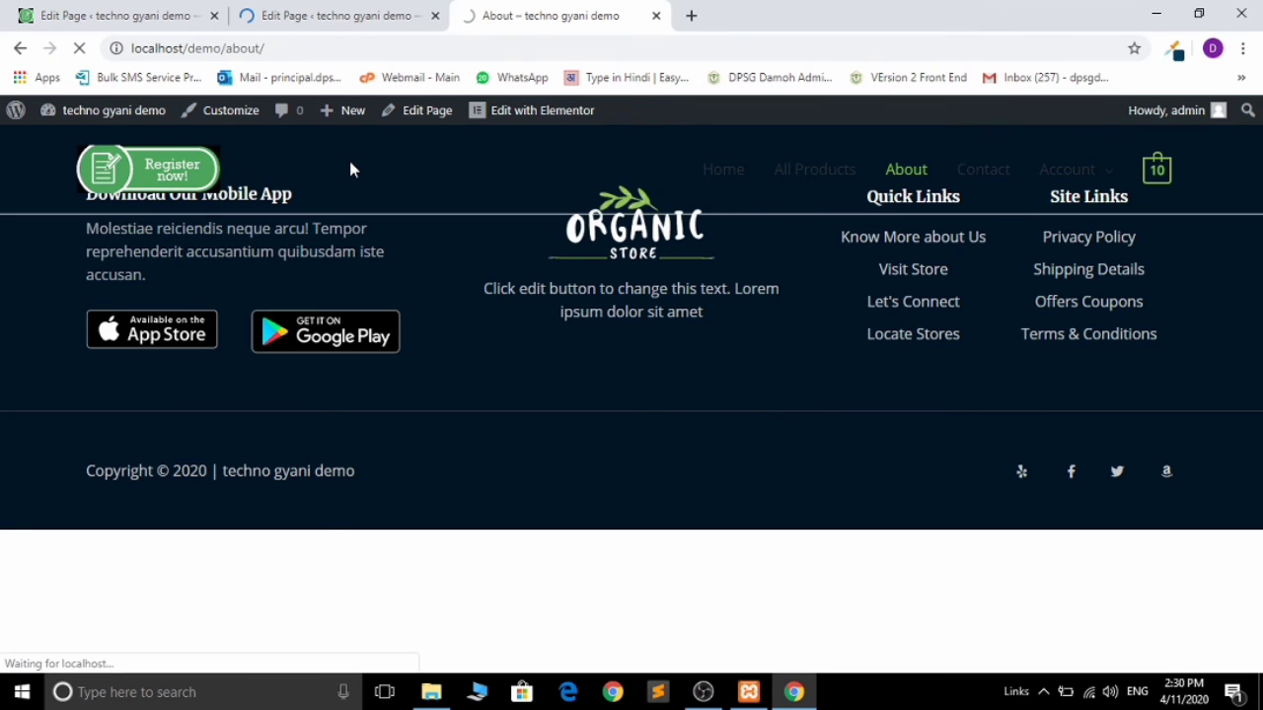
click(432, 117)
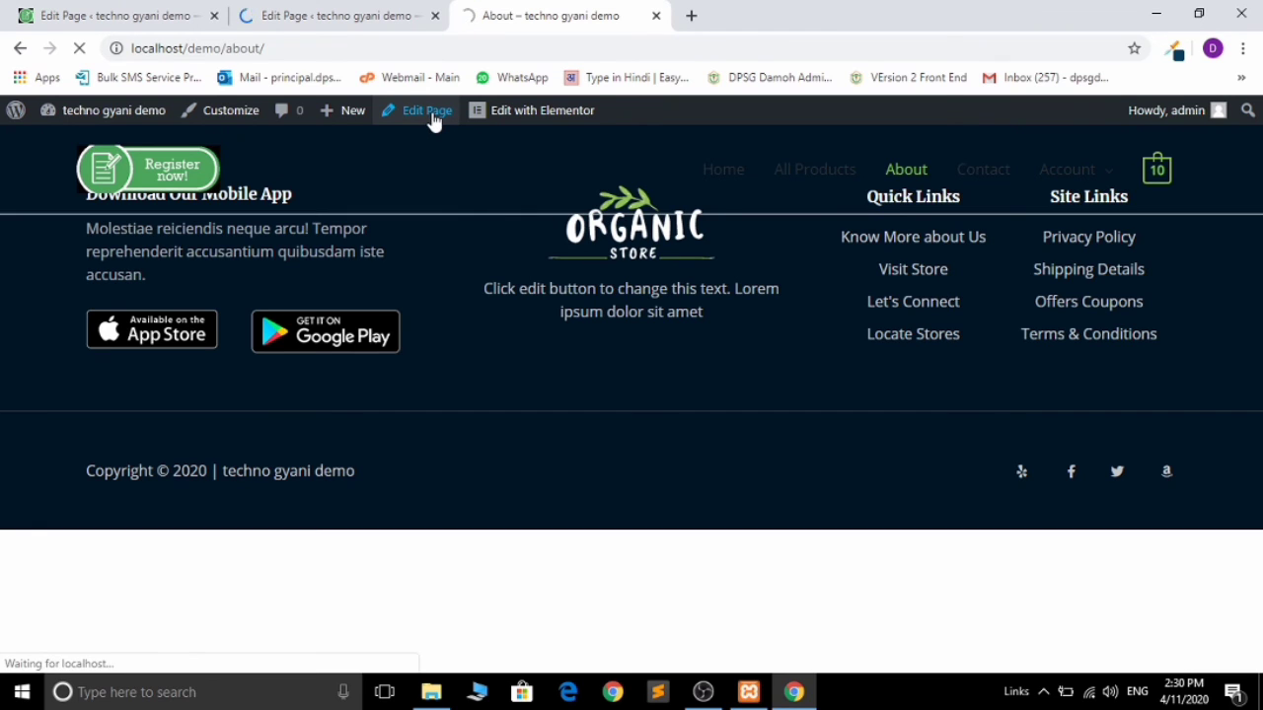
click(71, 8)
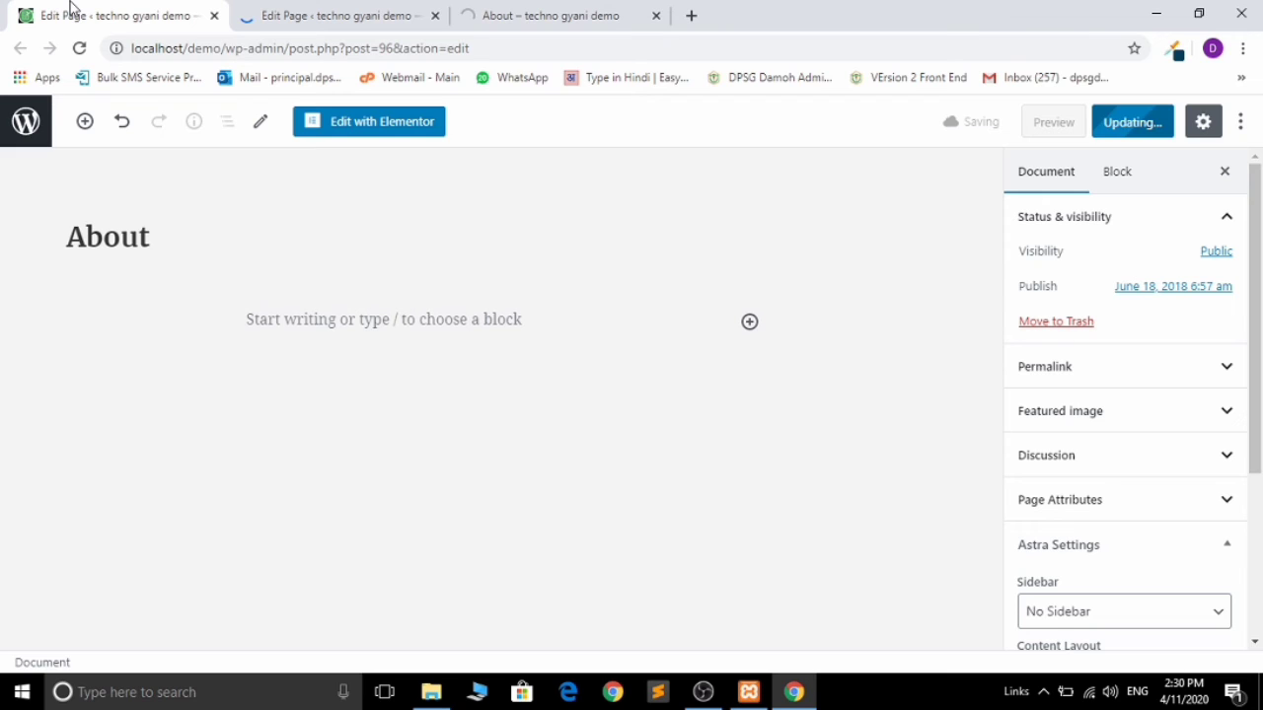
Step: Click into the empty paragraph block and wait for 'Page updated'
click(96, 313)
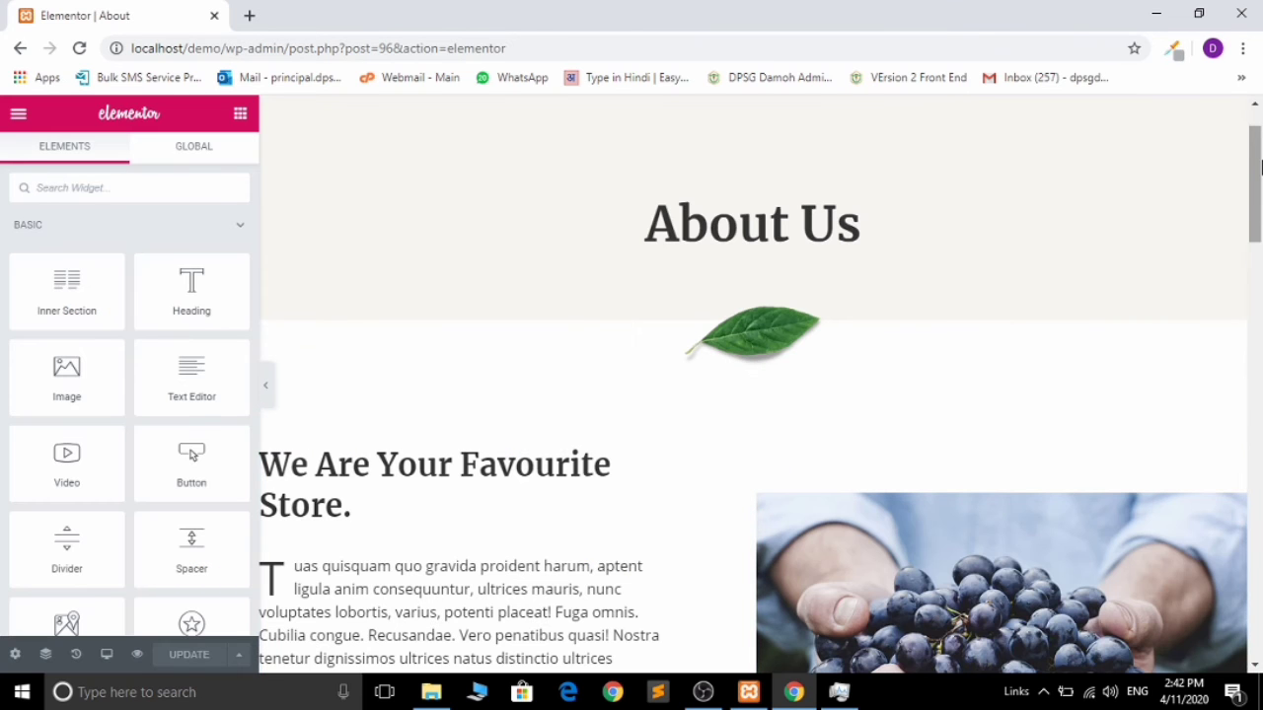
drag(1260, 177, 1261, 241)
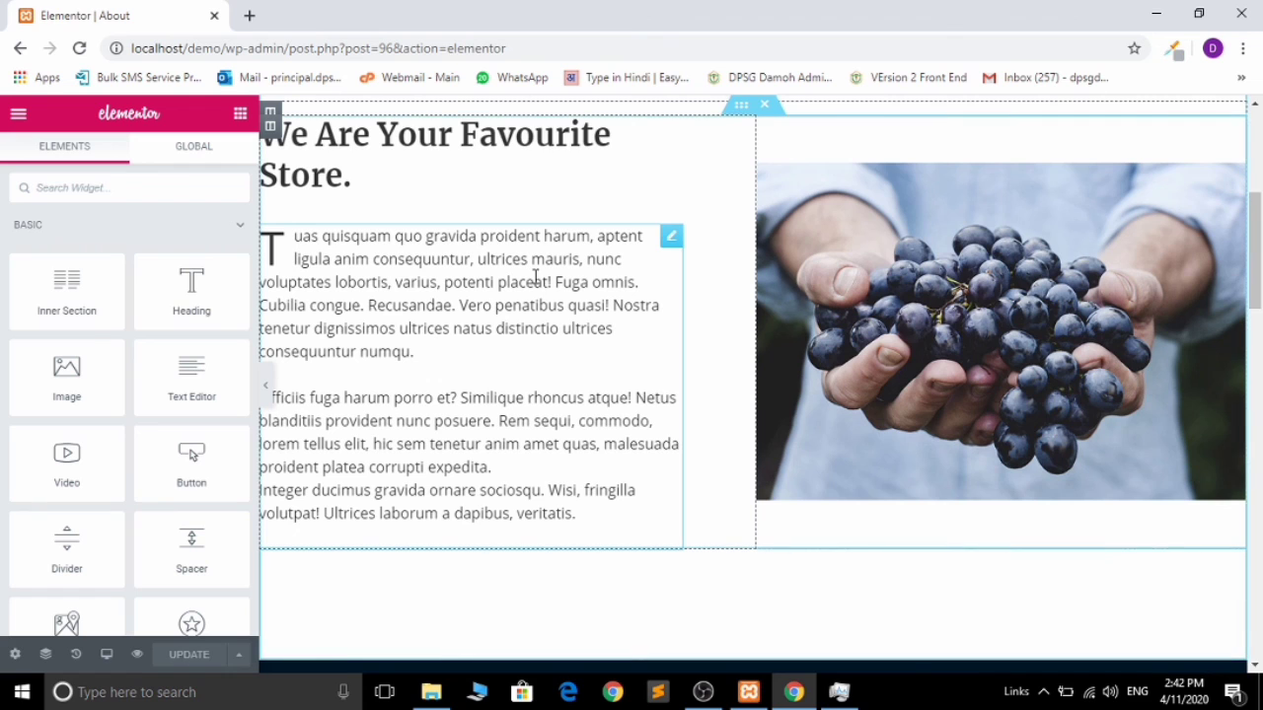
click(669, 236)
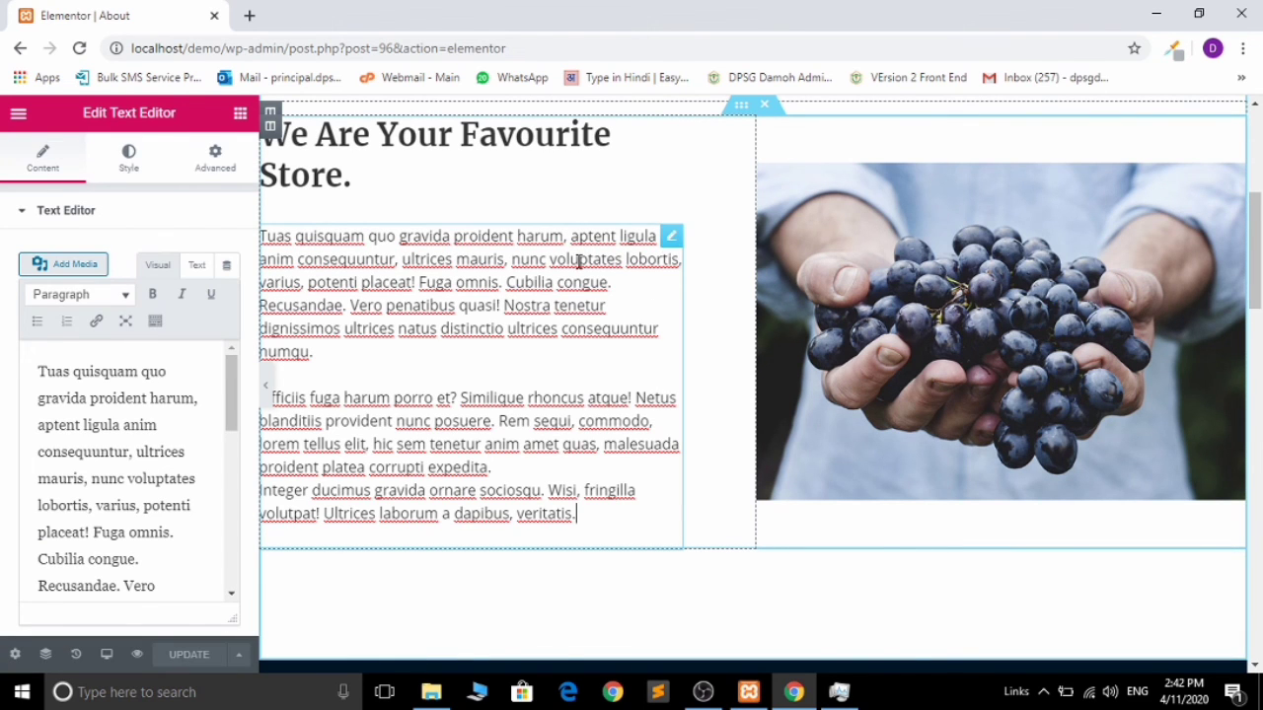
key(ctrl+a)
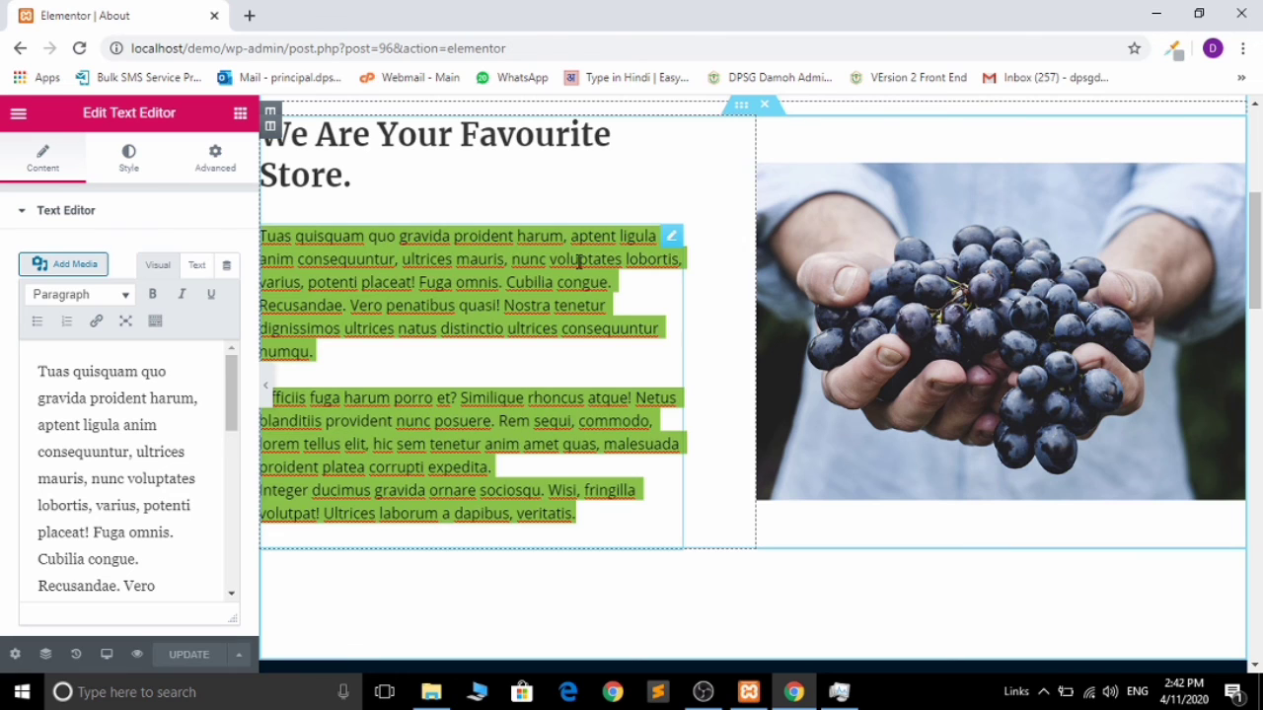
drag(579, 262, 1132, 308)
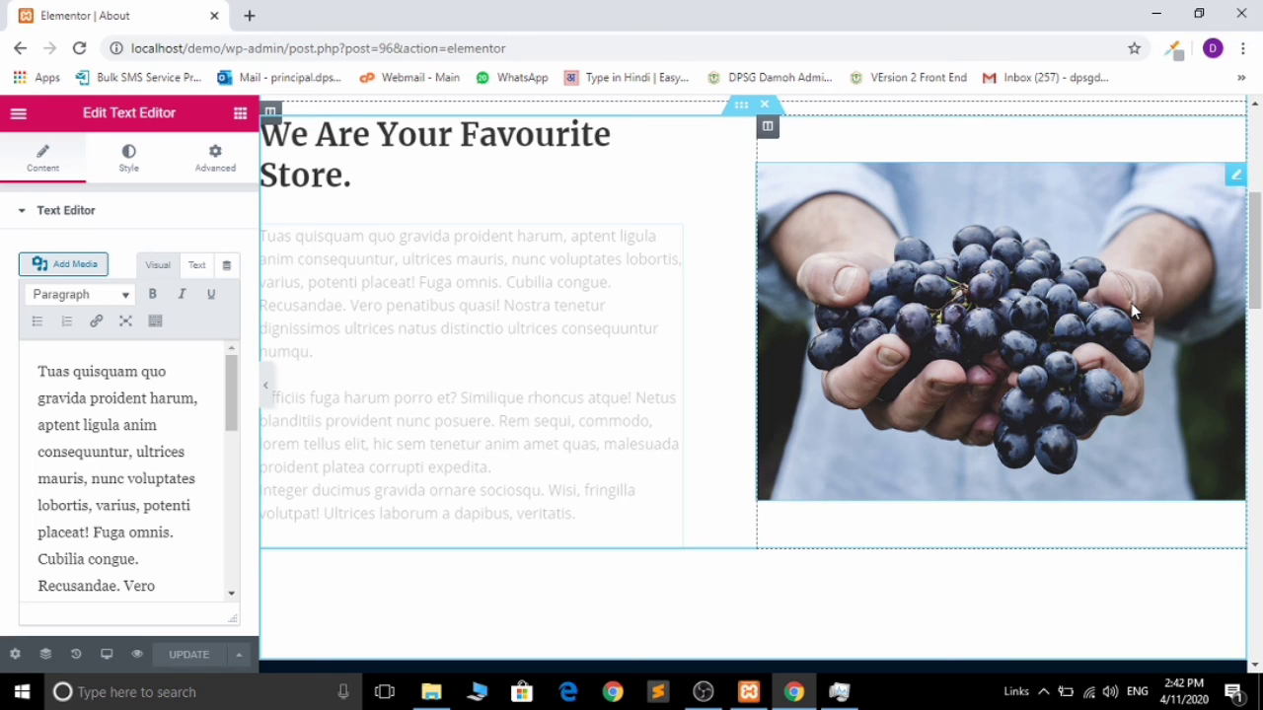
drag(1131, 303, 1130, 303)
click(177, 388)
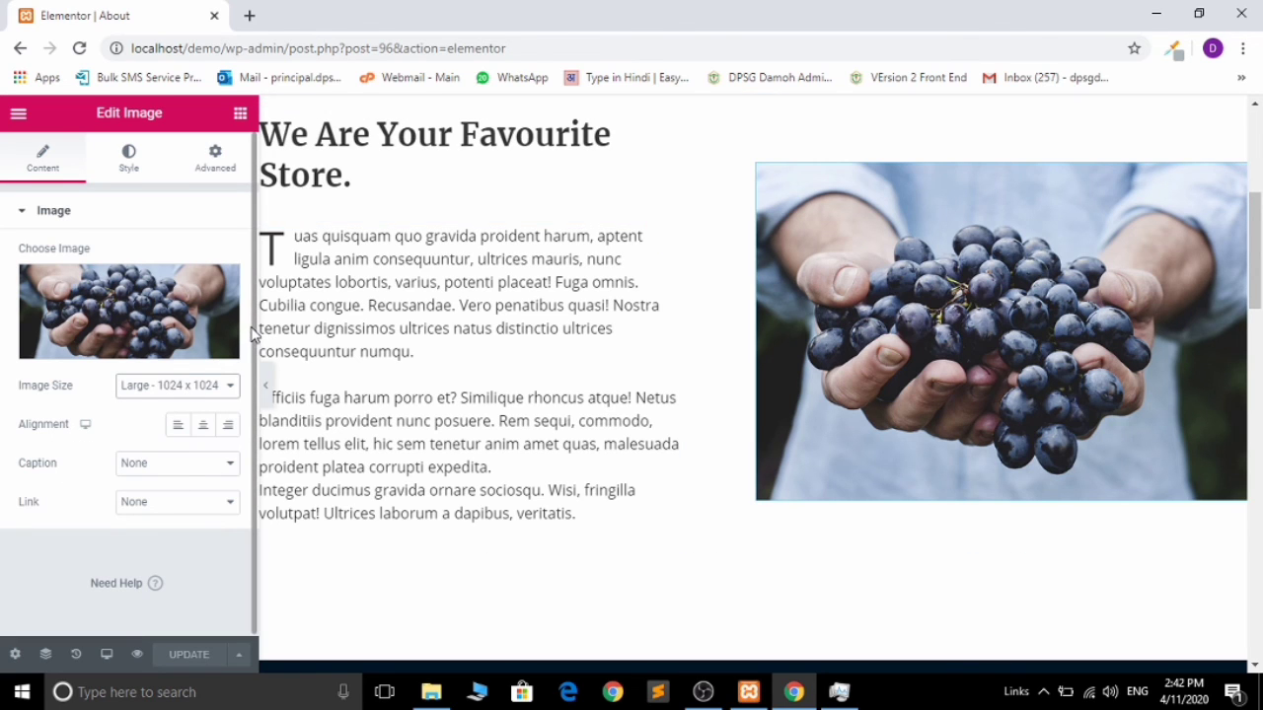
scroll(254, 340, down, 1)
click(473, 280)
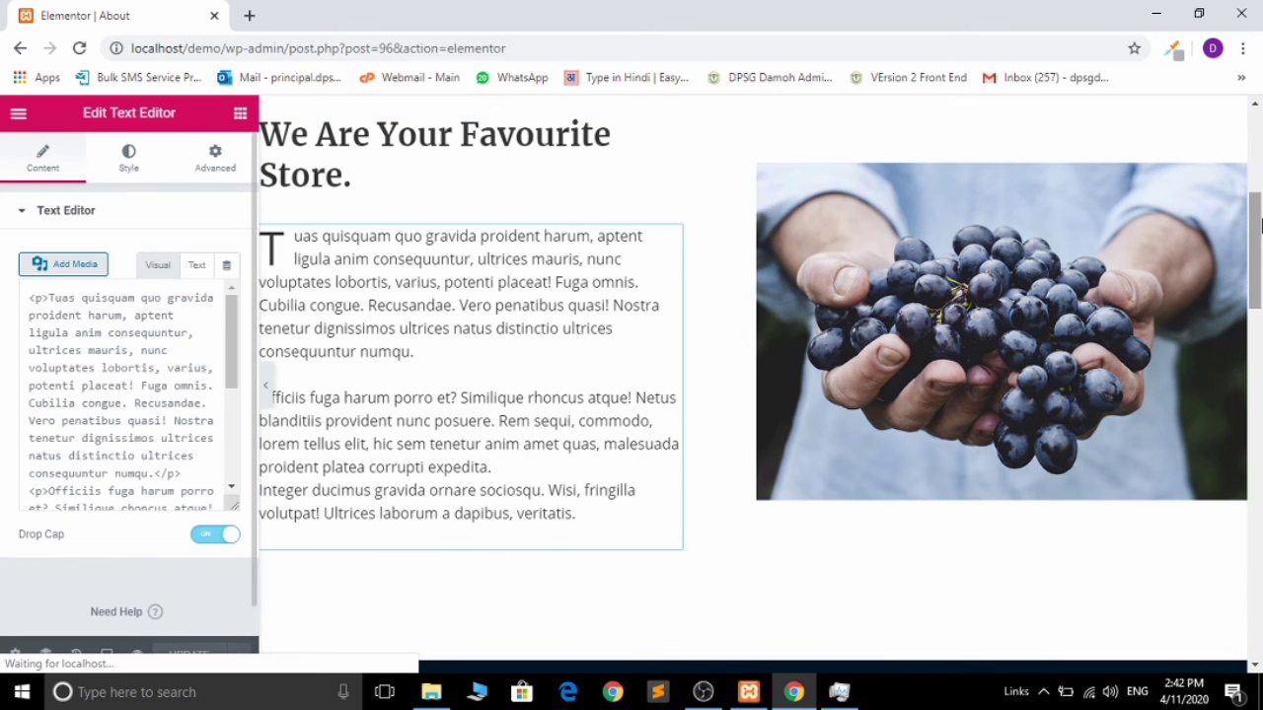
scroll(1259, 326, down, 5)
drag(1259, 325, 1259, 338)
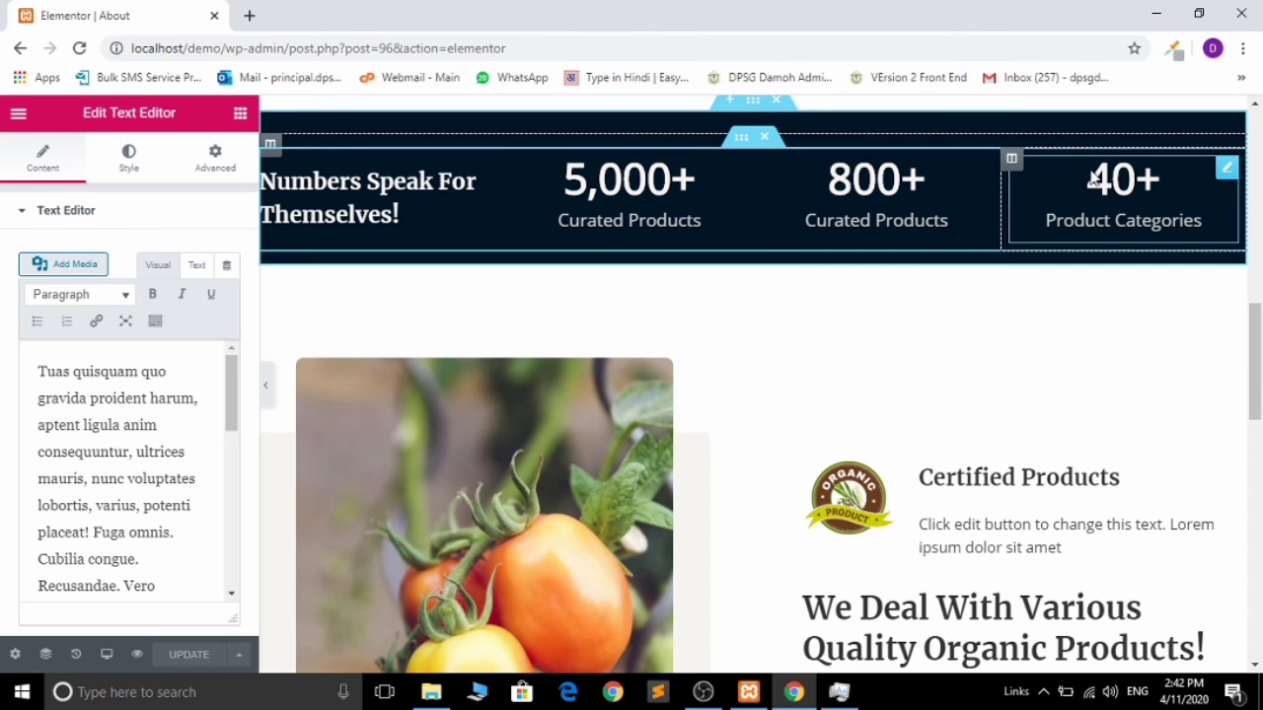
drag(1254, 349, 1261, 84)
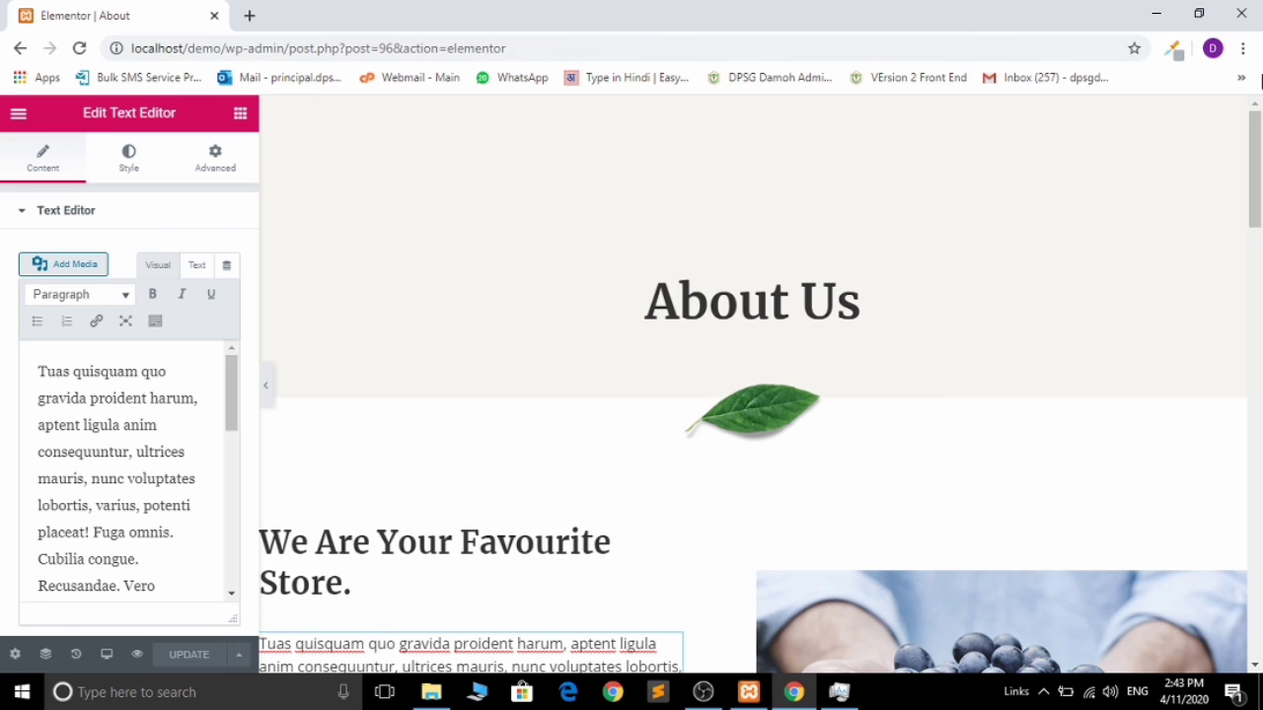
drag(1259, 148, 1258, 646)
Step: Add a section with the three equal-columns structure below the products section
scroll(1256, 646, up, 4)
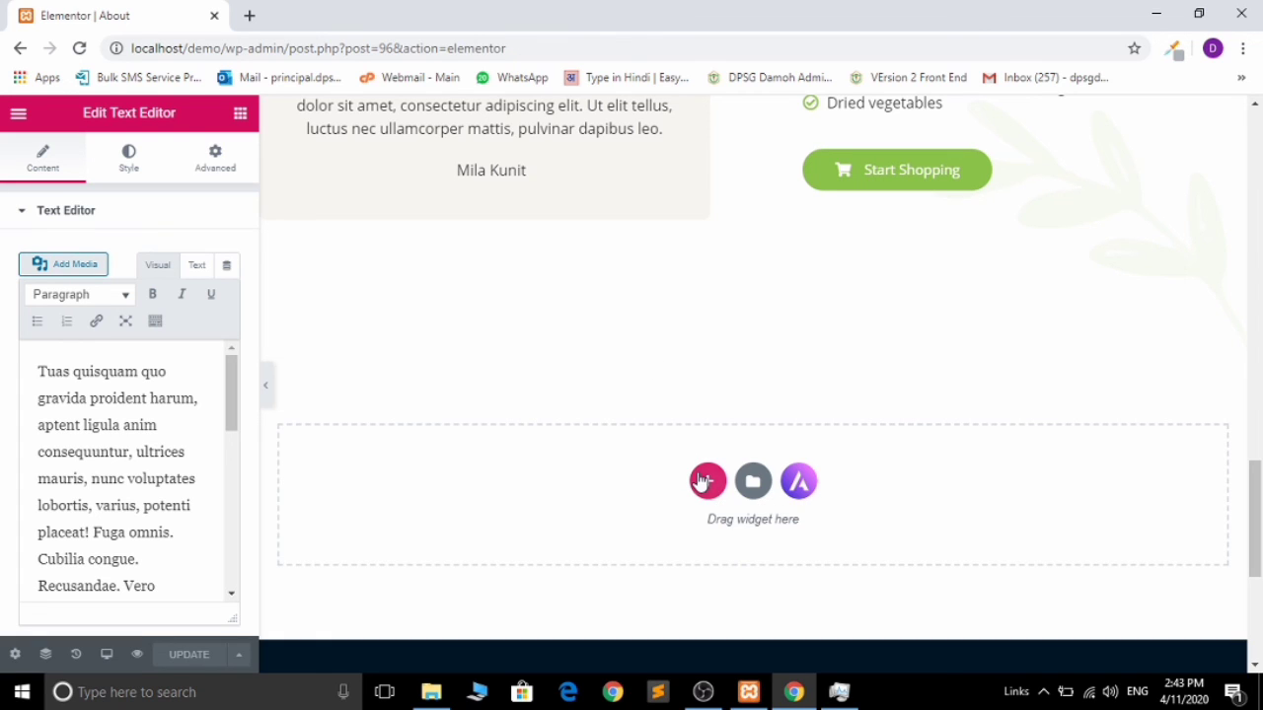
click(708, 483)
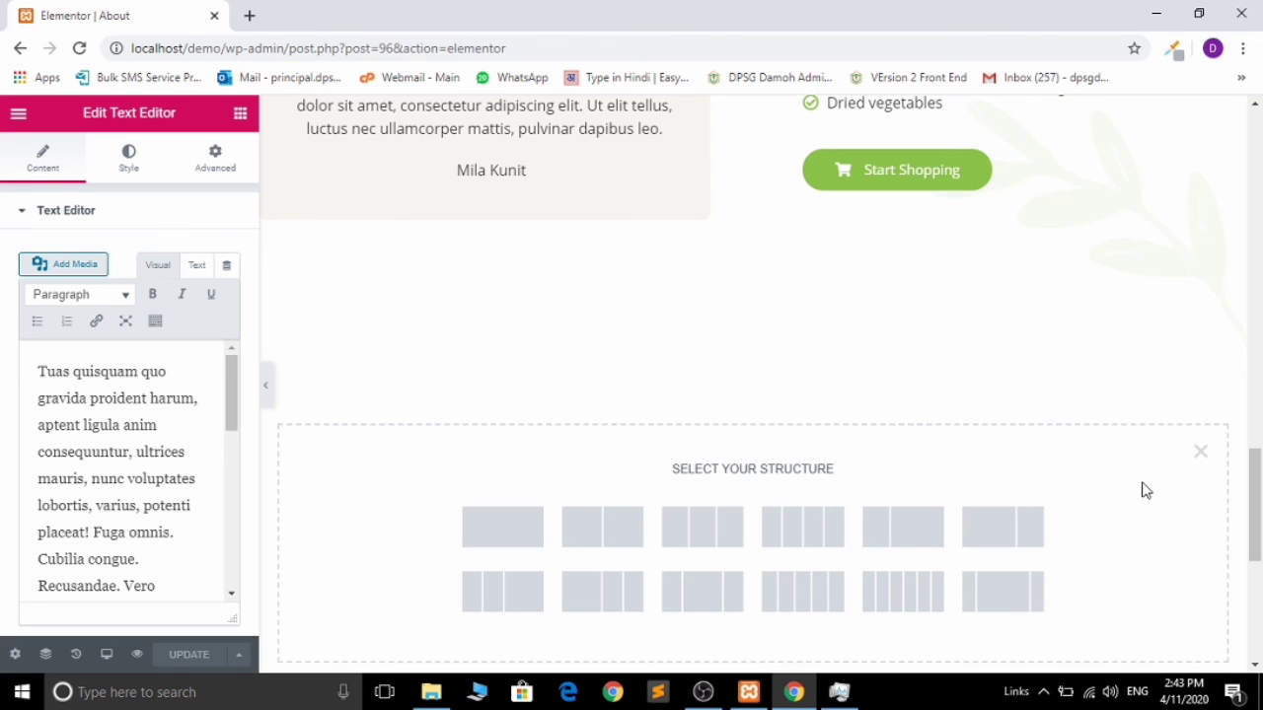
scroll(1255, 513, down, 3)
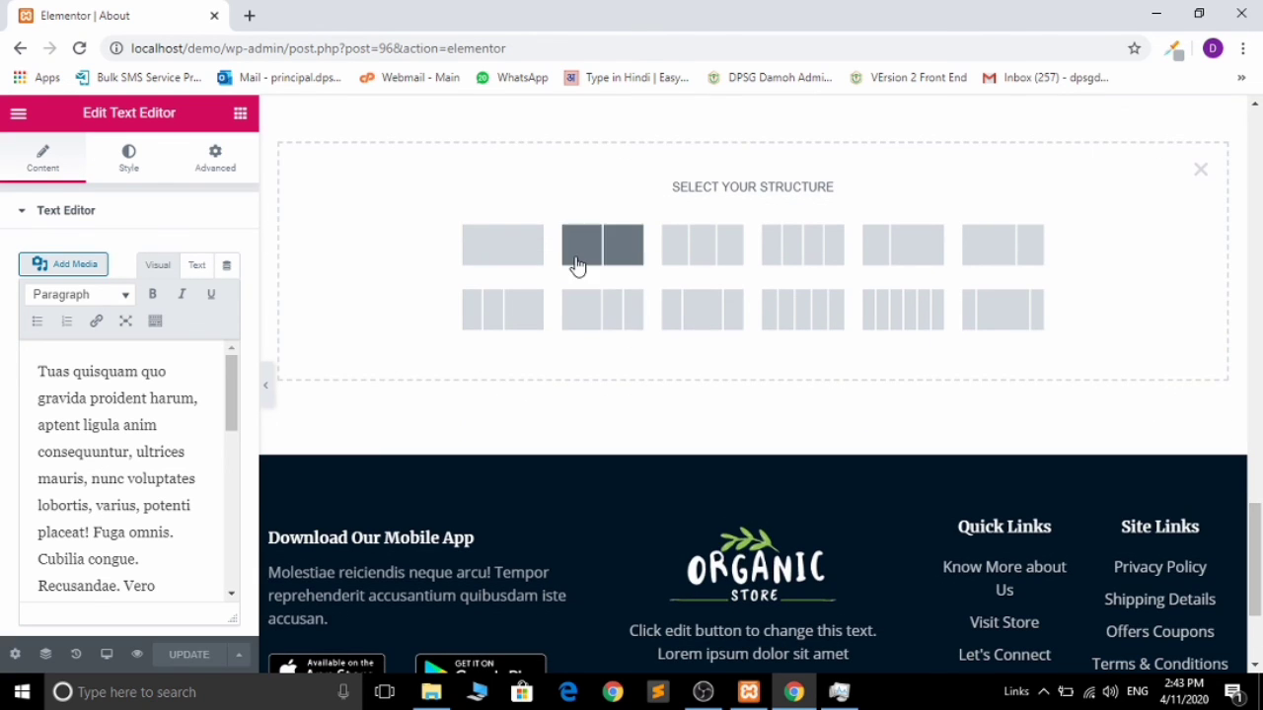
click(677, 267)
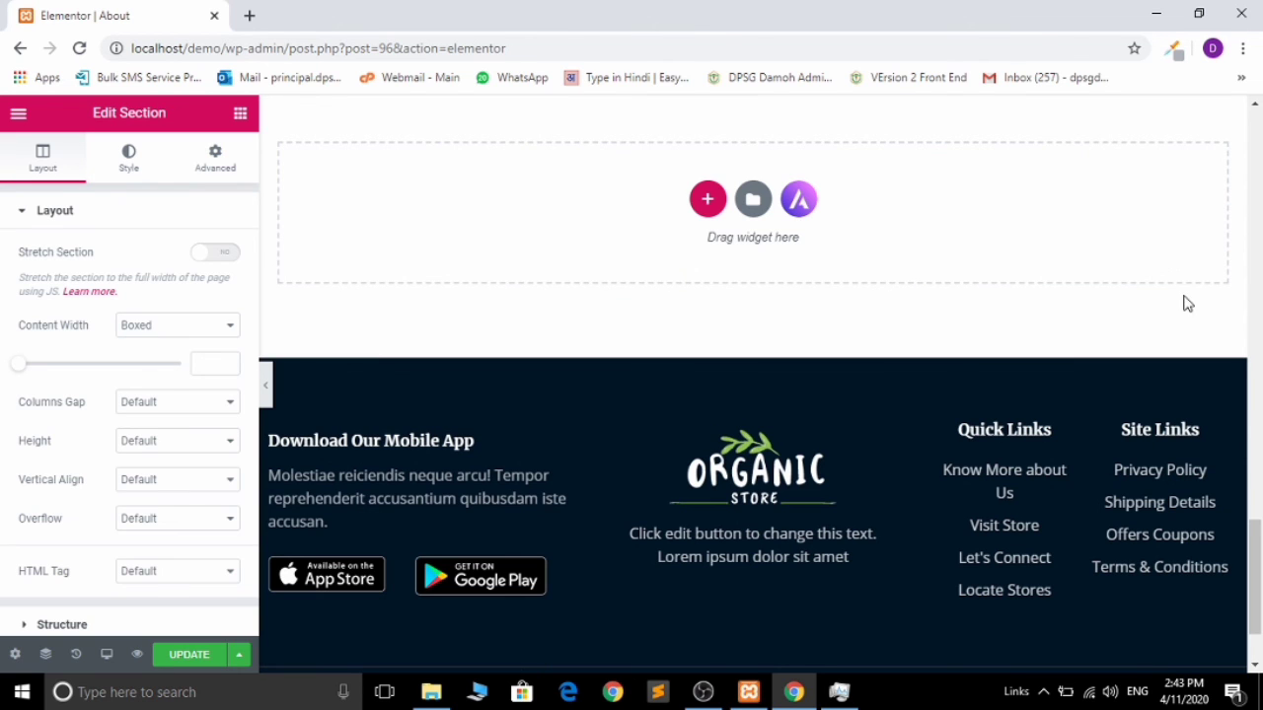
drag(1257, 572, 1259, 500)
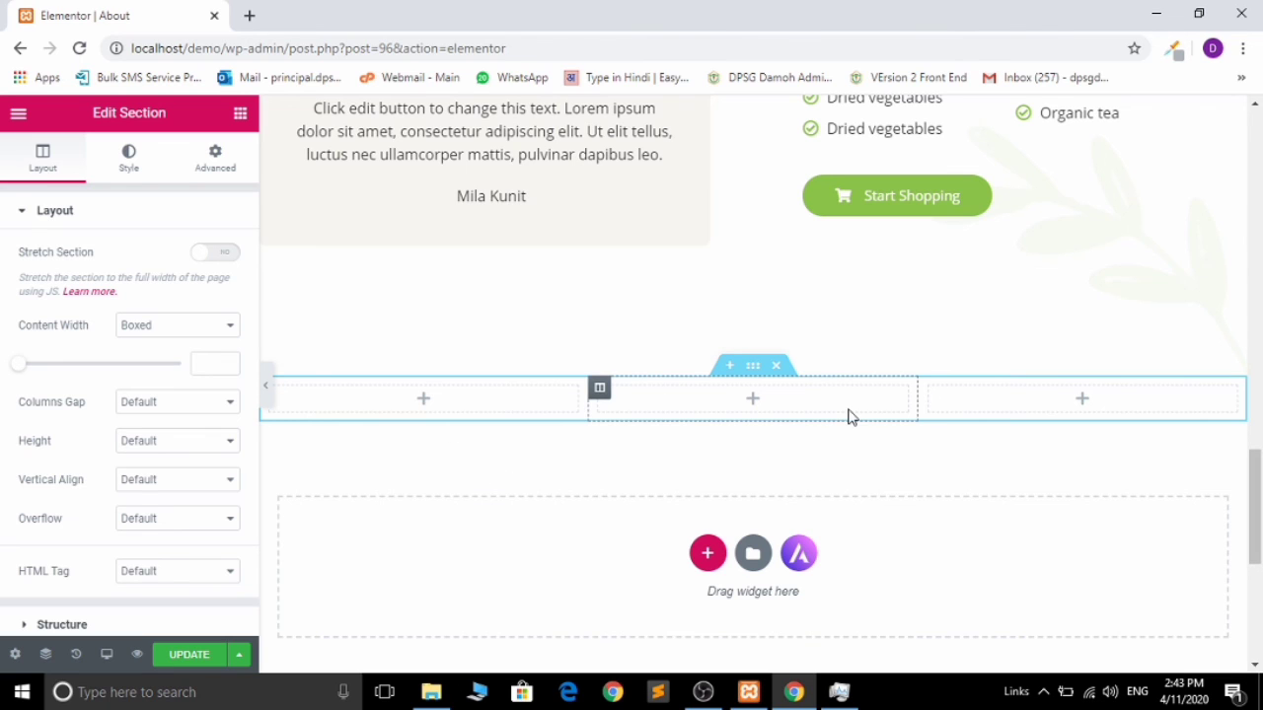
Step: Drop a YouTube Video widget into the first column of the three-column section
click(424, 402)
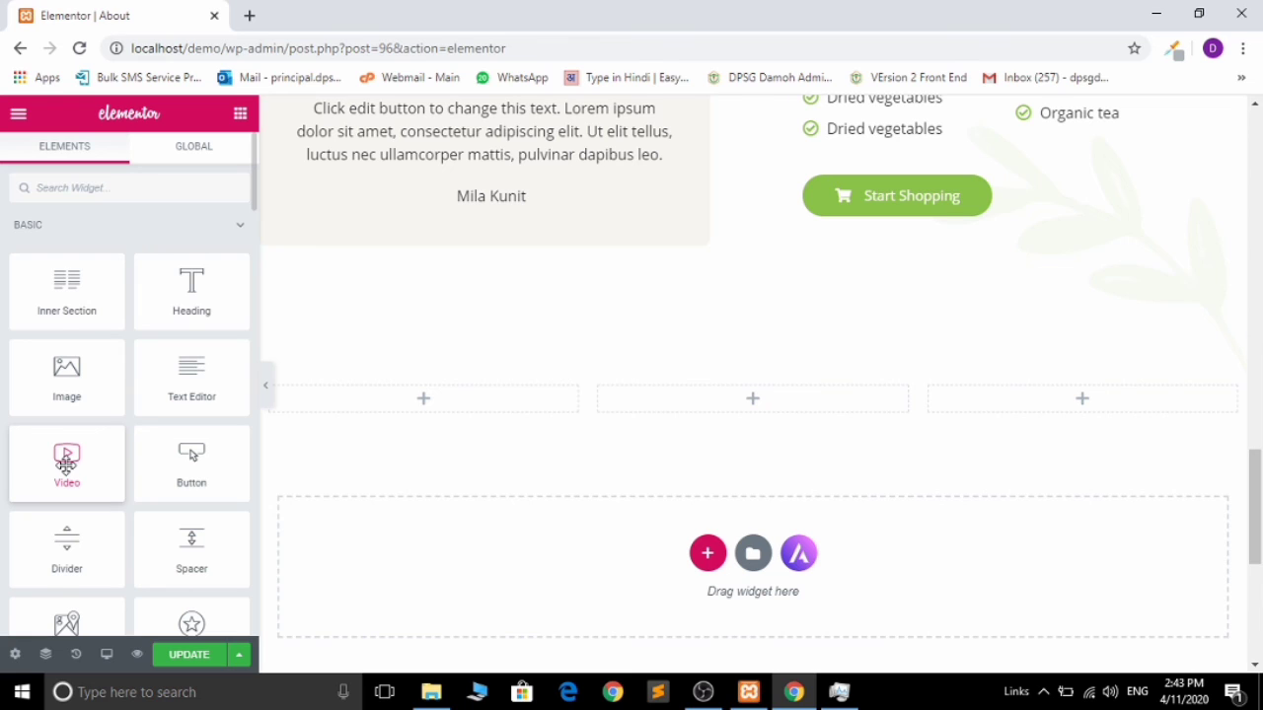
drag(66, 464, 454, 419)
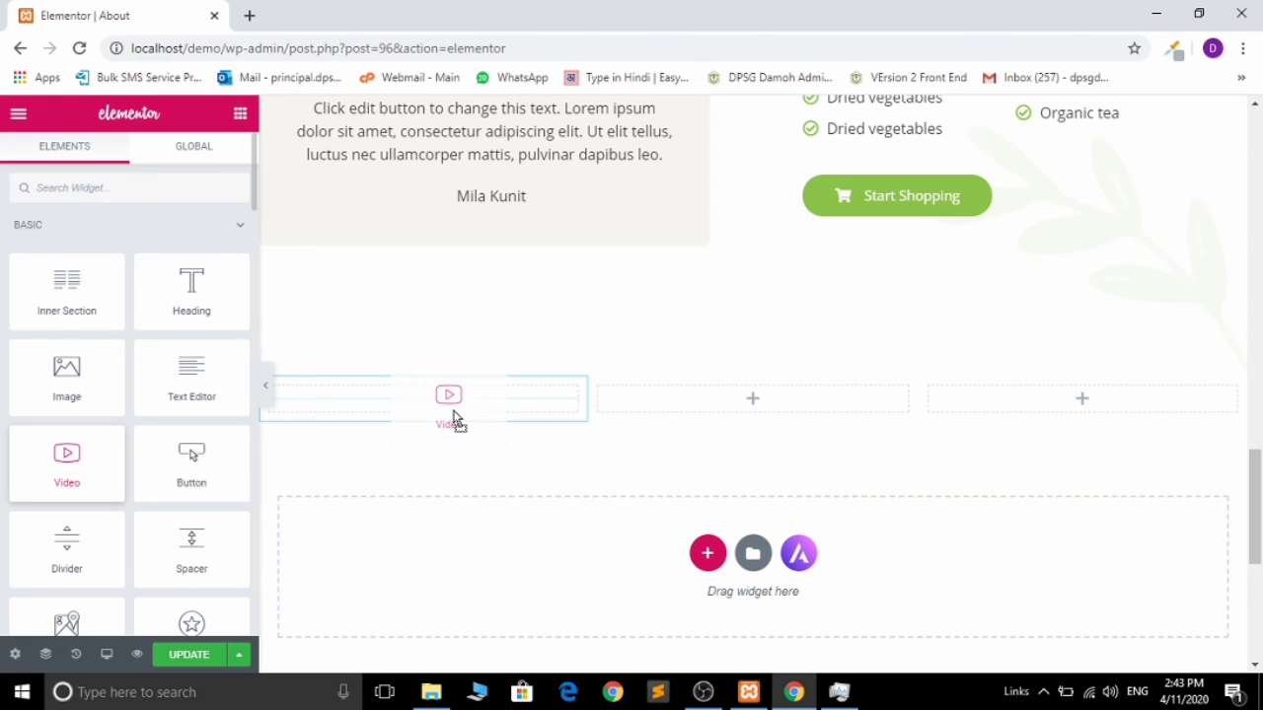
drag(454, 419, 454, 420)
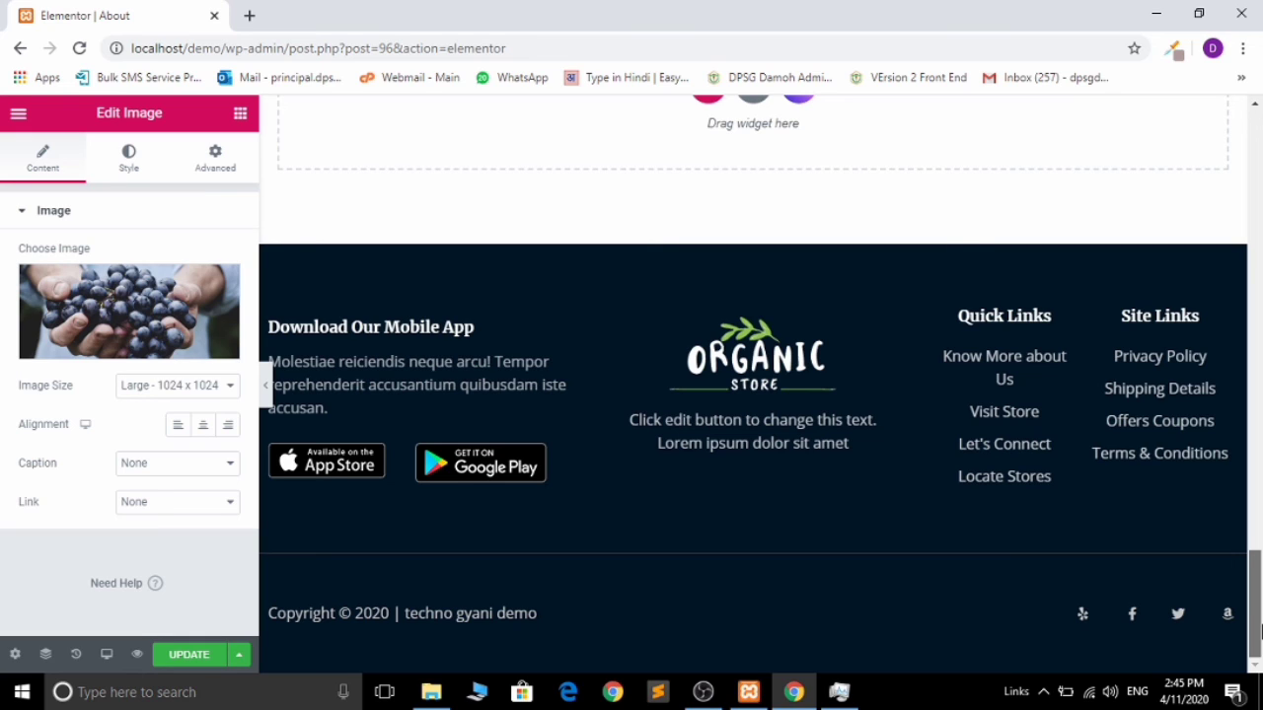
drag(1260, 632, 1260, 176)
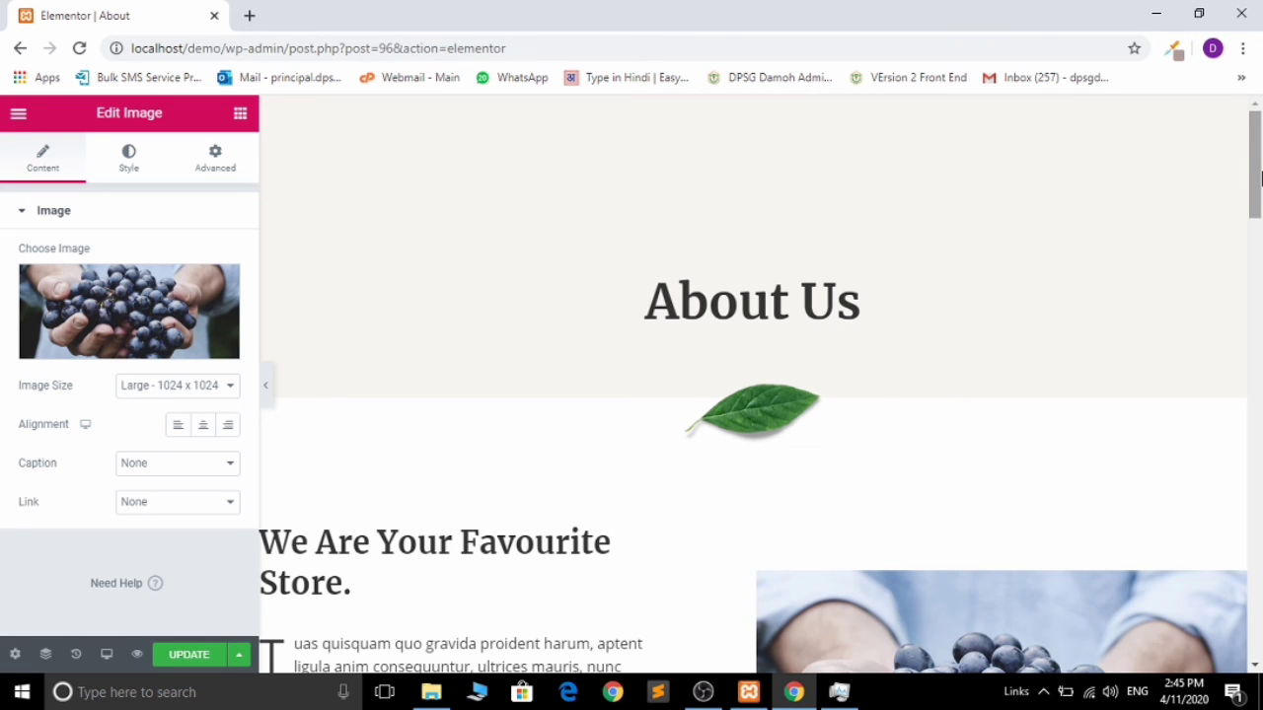